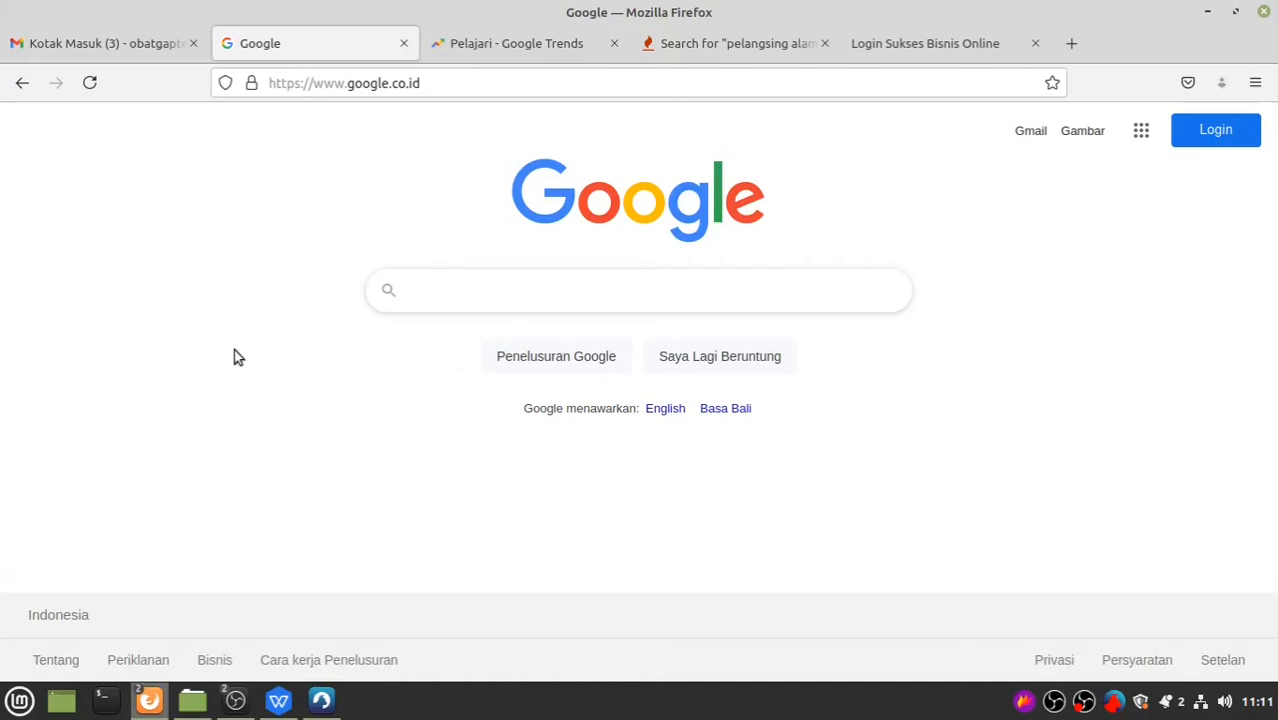
- Check Google's search suggestions for "langsingin" and for "beli obat langsingin"
type("langsi")
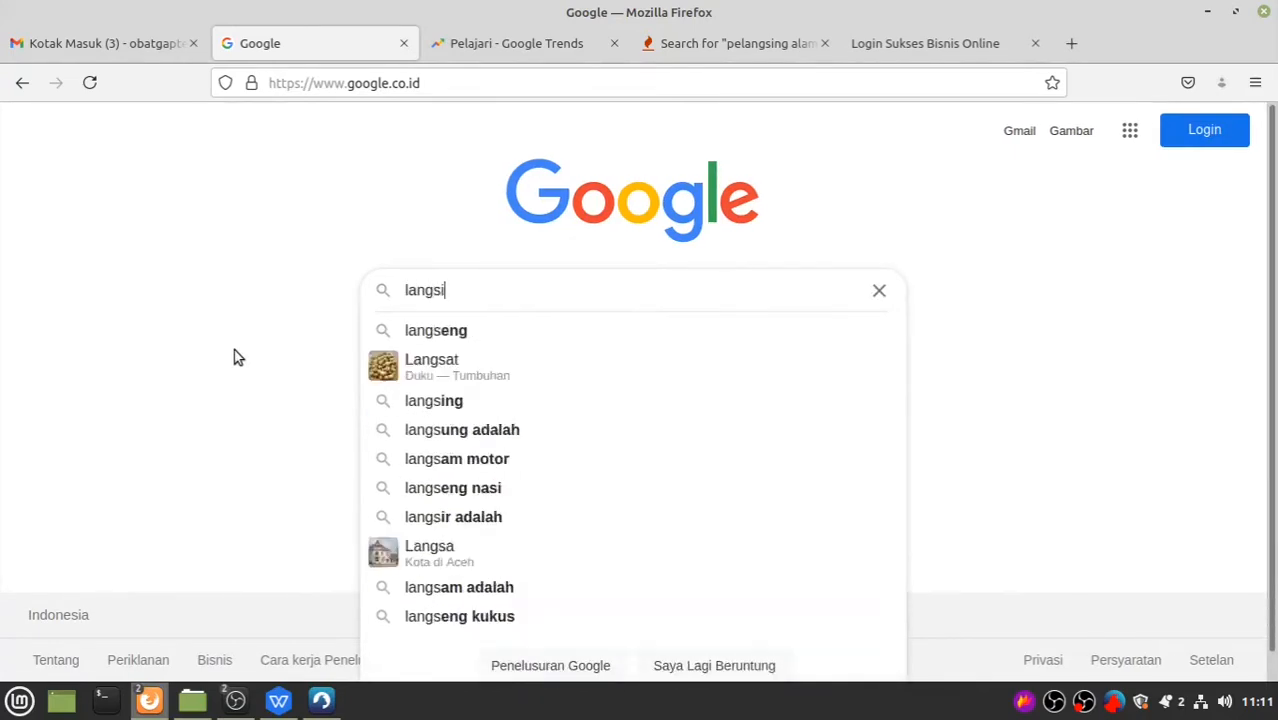
type("ngin")
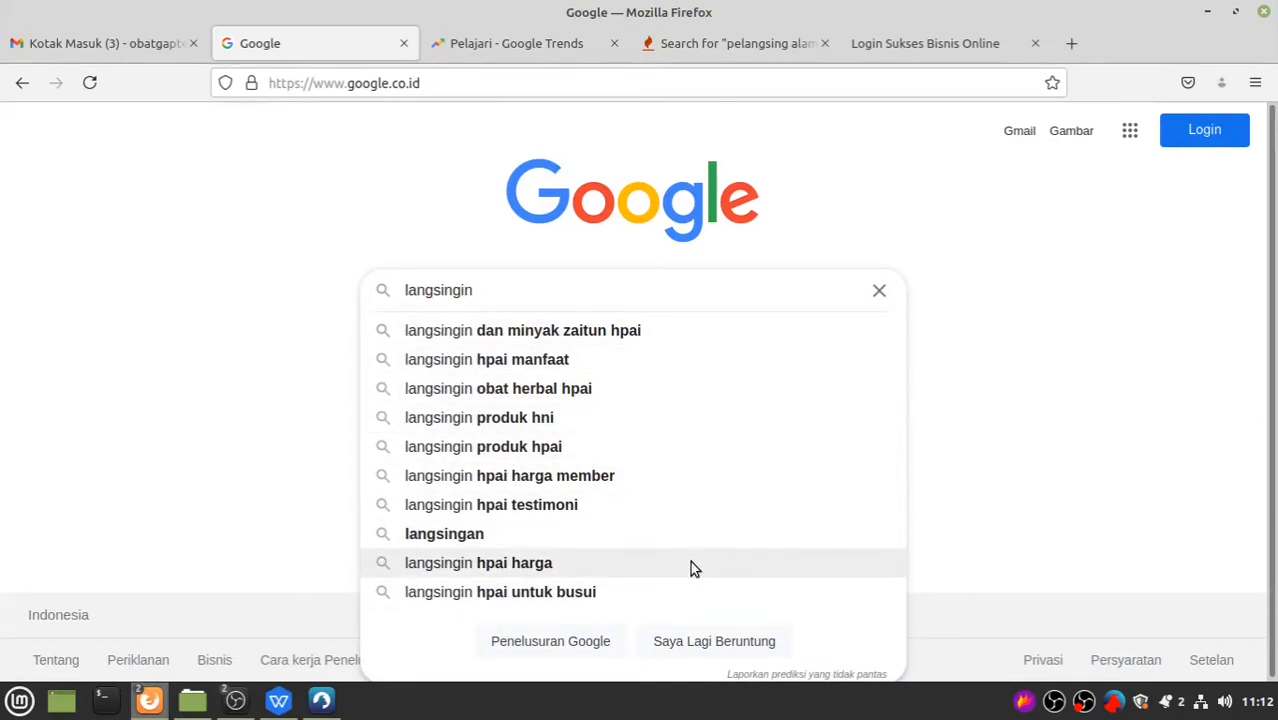
key("Home")
type("beli obat")
- Replace the Google query with "pelangsing", extend it to "pelangsing alami", and review the suggestions for each
key("ctrl+a")
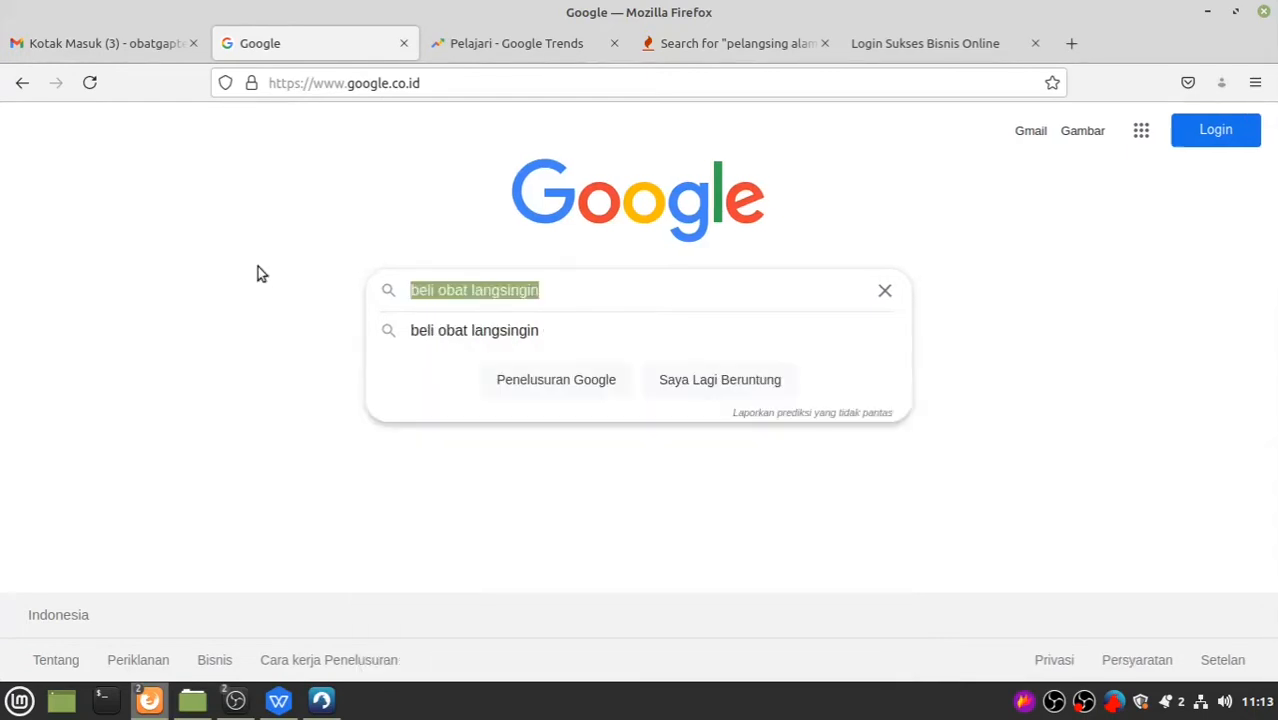
type("pela")
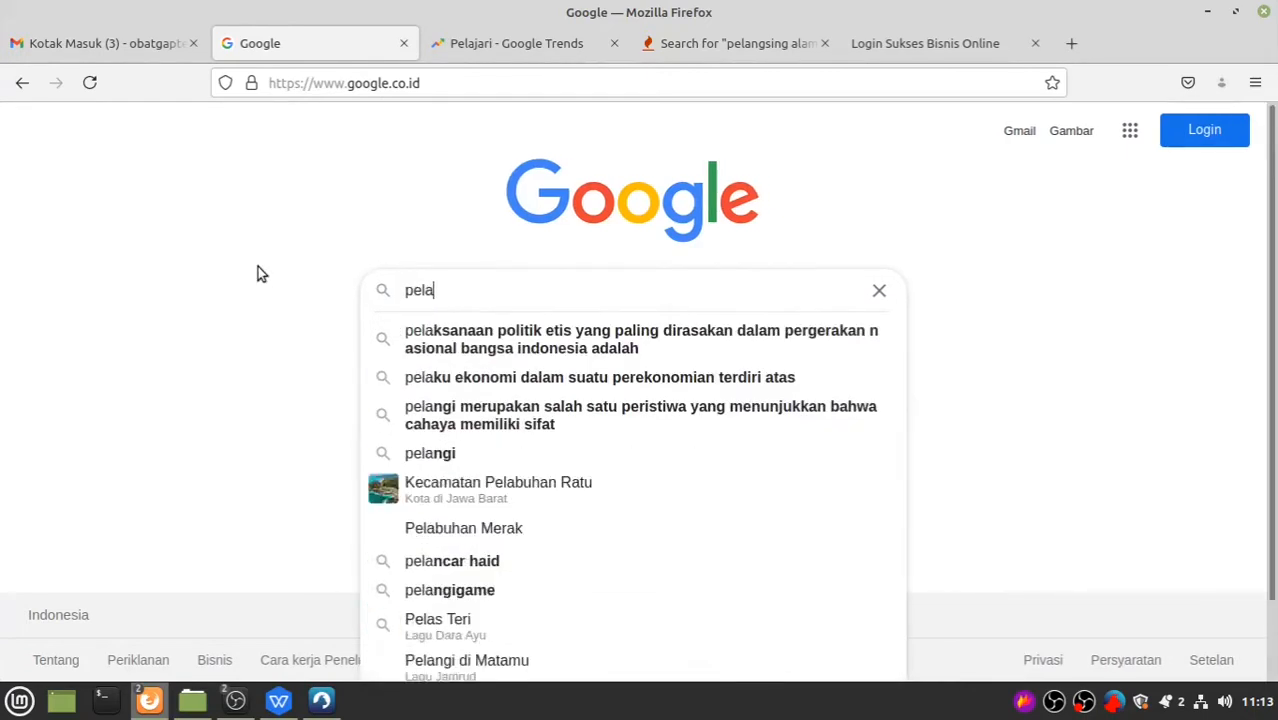
type("ngsing")
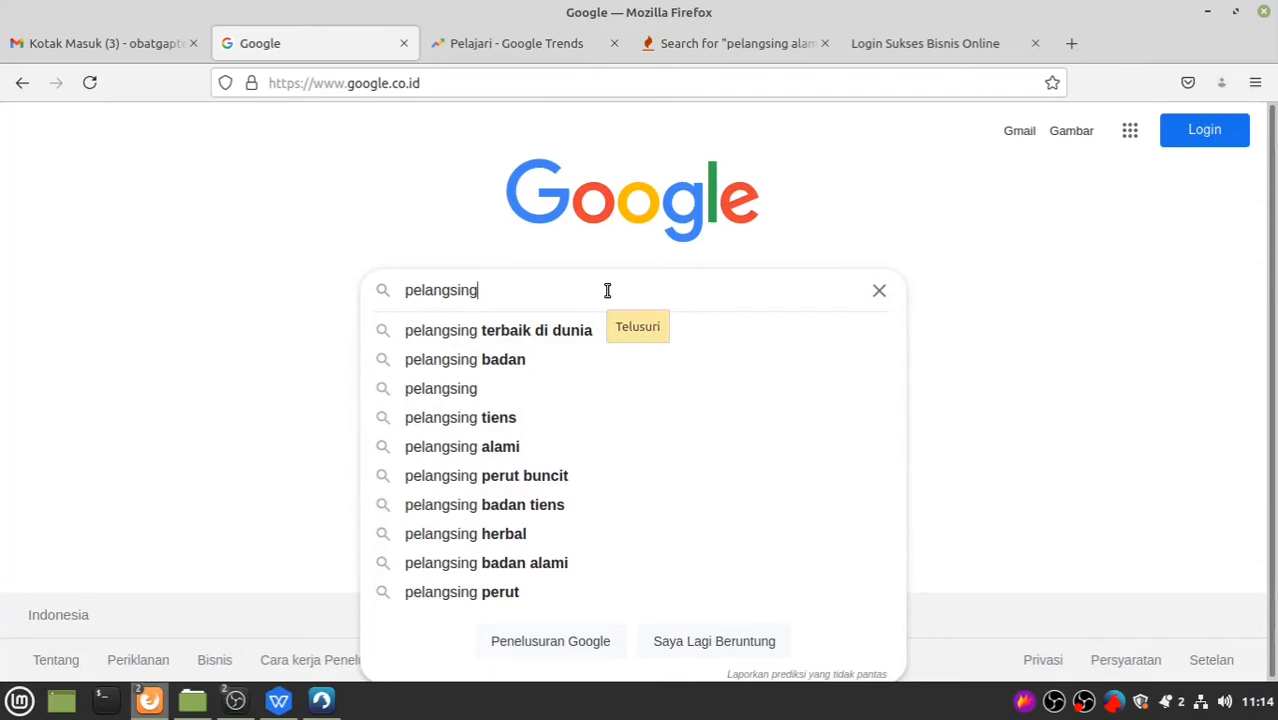
type("alami")
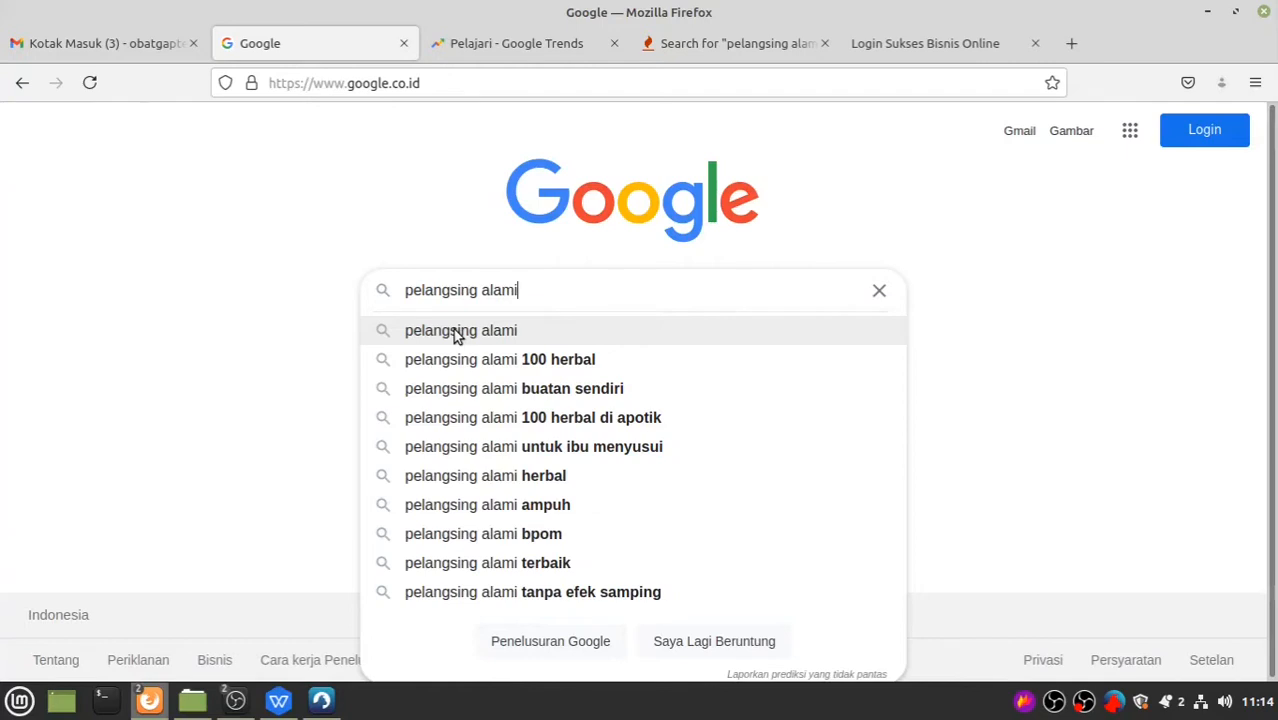
- Change the Google query to "pelangsing herbal" and review its search suggestions
key("BackSpace")
key("BackSpace")
key("BackSpace")
key("BackSpace")
key("BackSpace")
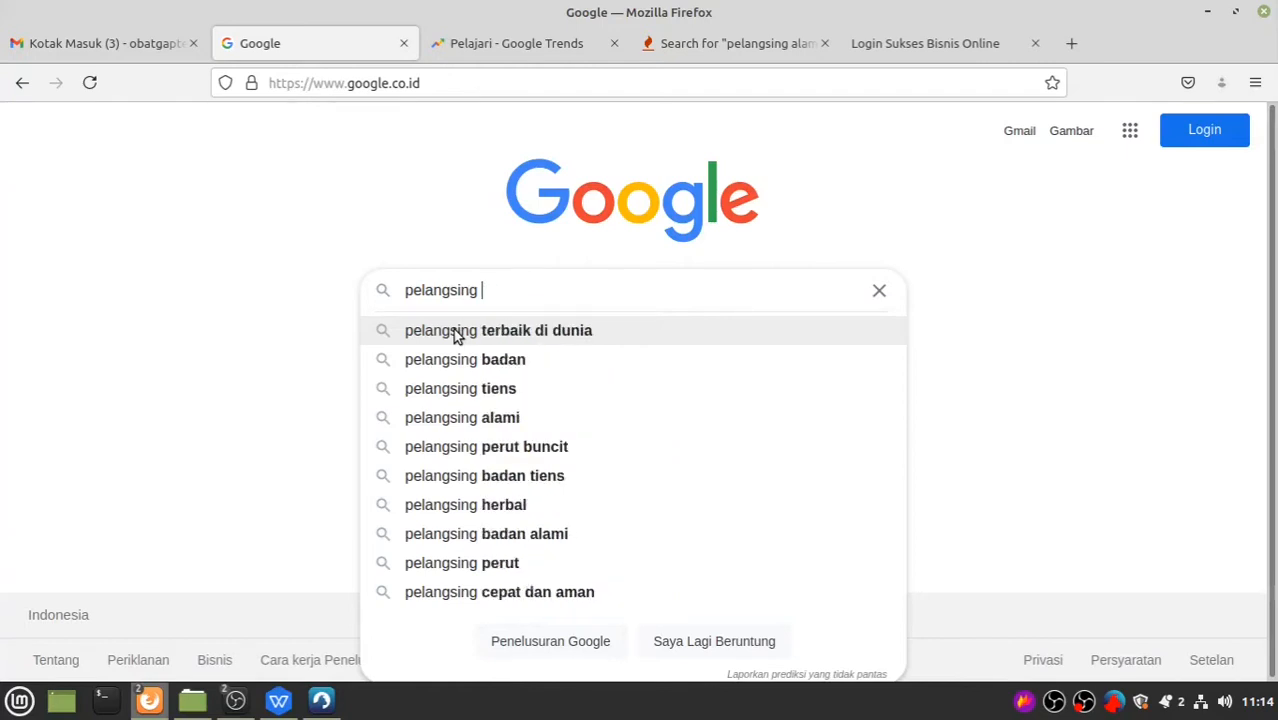
type("herba")
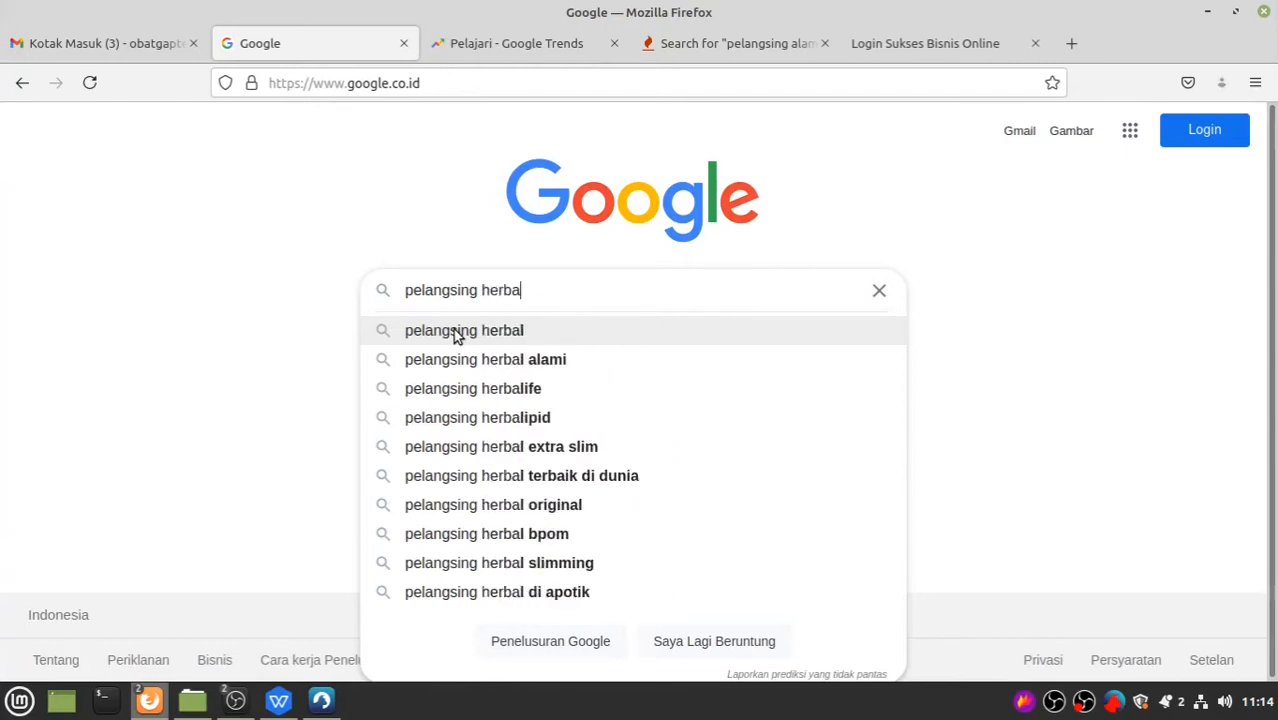
type("l")
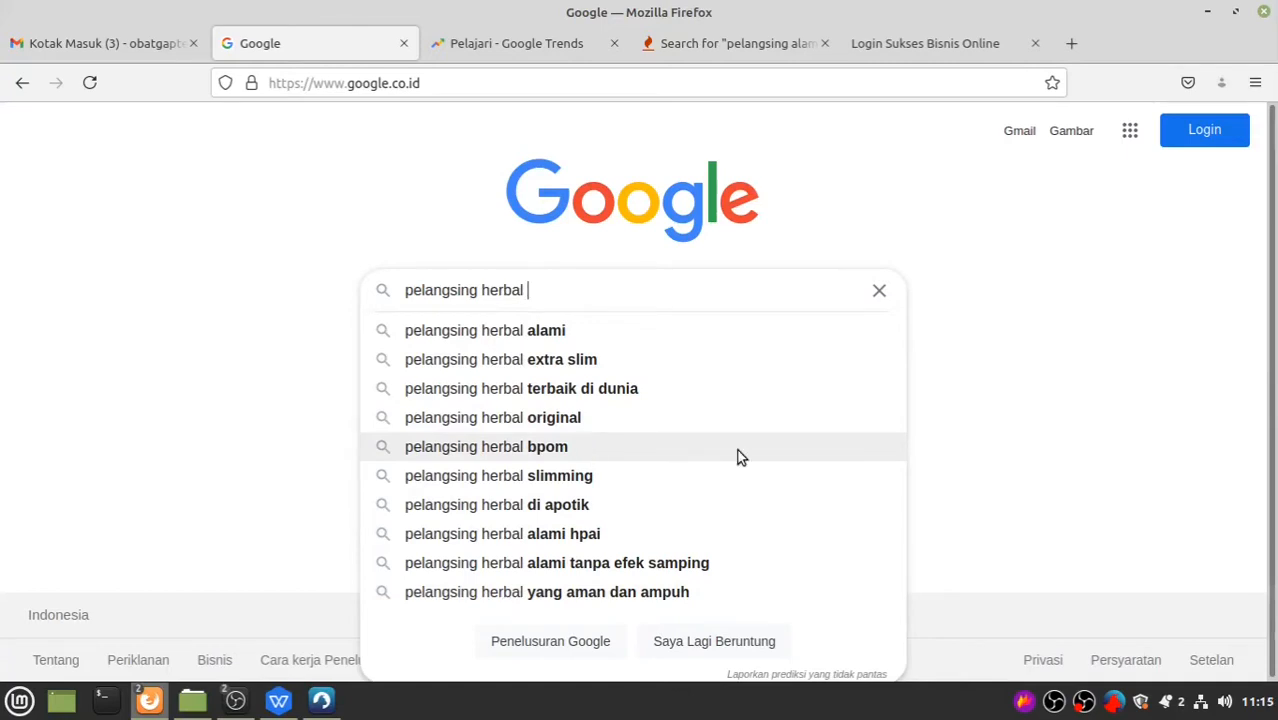
- Check the suggestions for "pelangsing herbal bpom" and shorten the query back to "pelangsing herbal"
type("bp")
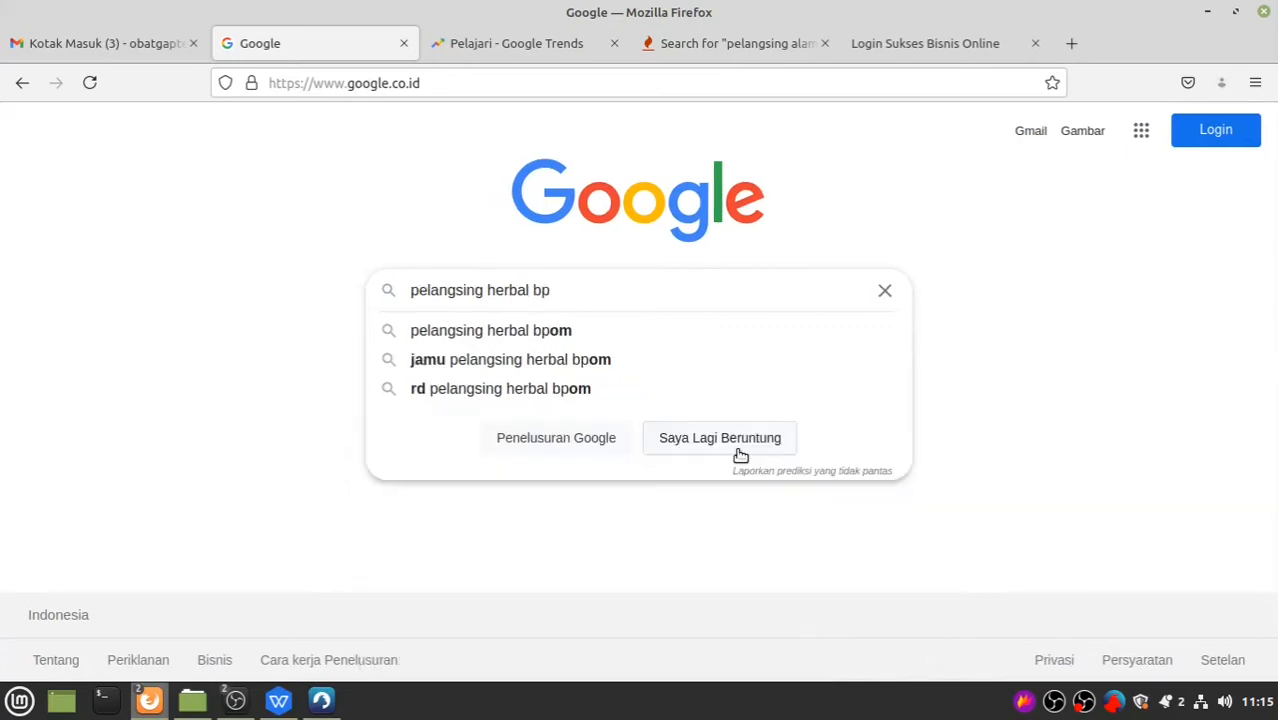
type("om")
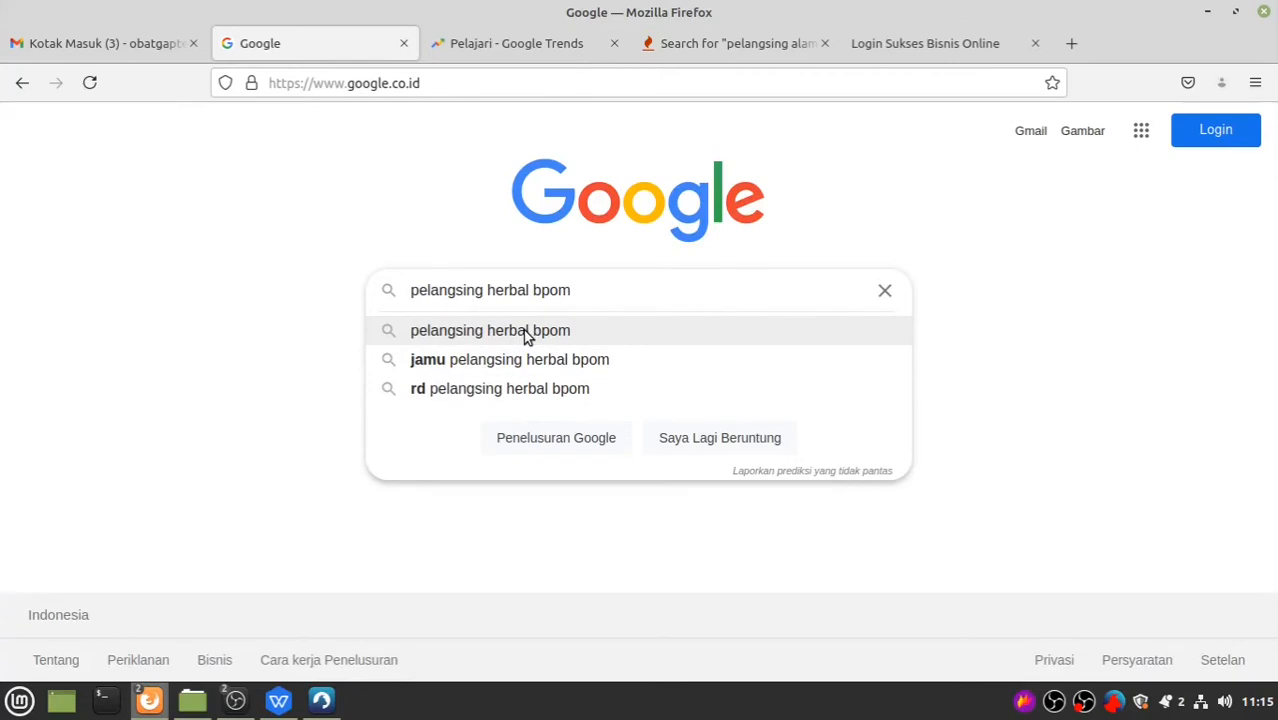
key("BackSpace")
key("BackSpace")
key("BackSpace")
key("BackSpace")
key("BackSpace")
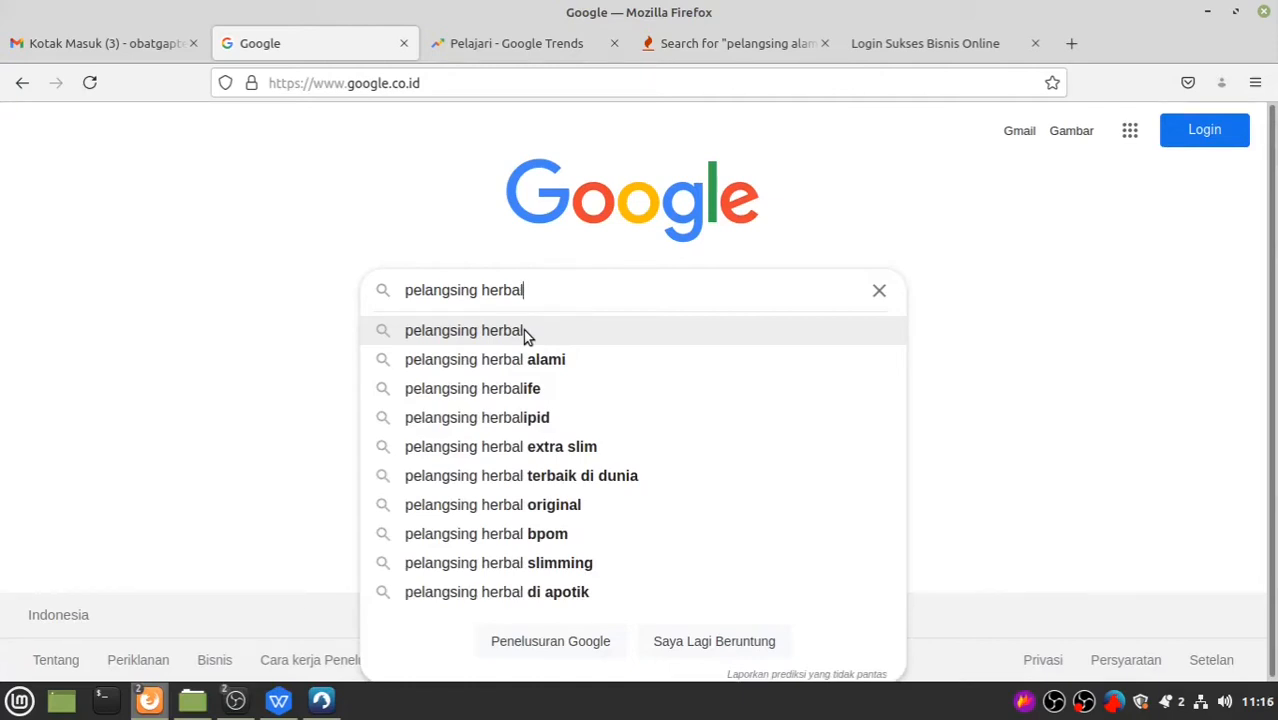
- Switch to Google Trends, explore the search term "pelangsing alami", and view its interest-over-time chart
left_click(495, 45)
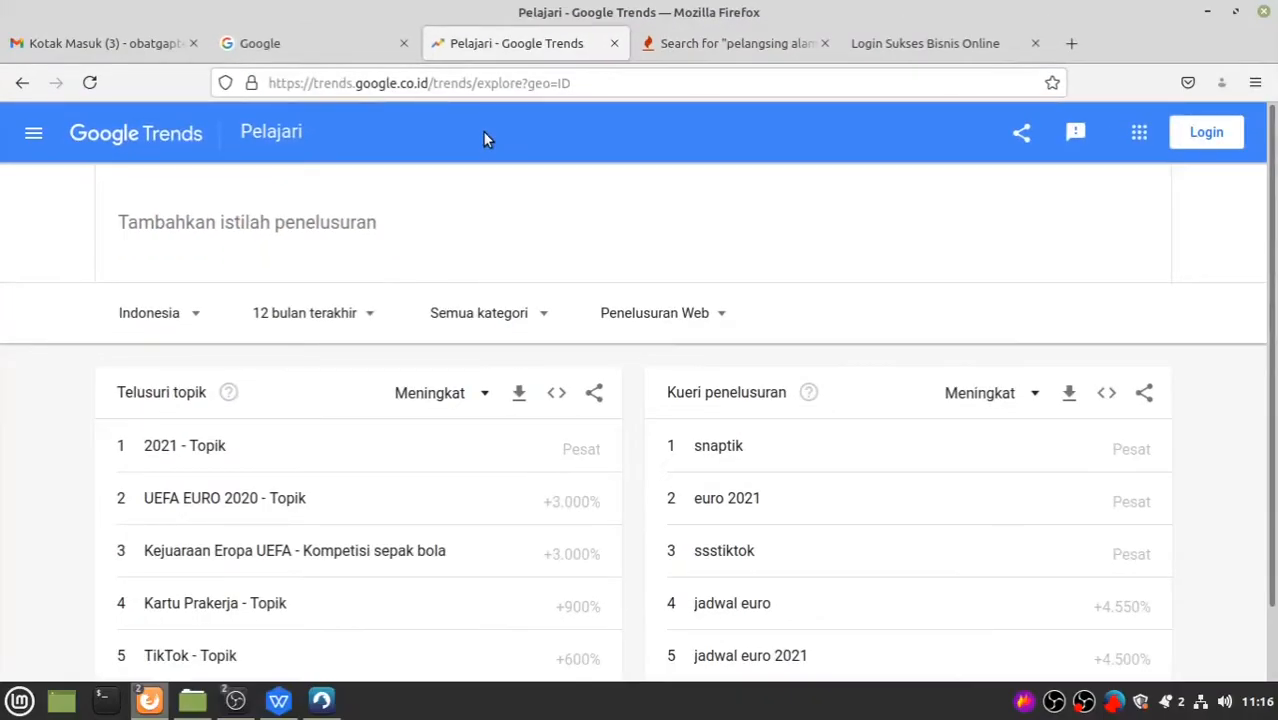
left_click(238, 225)
type("pelangsing alami")
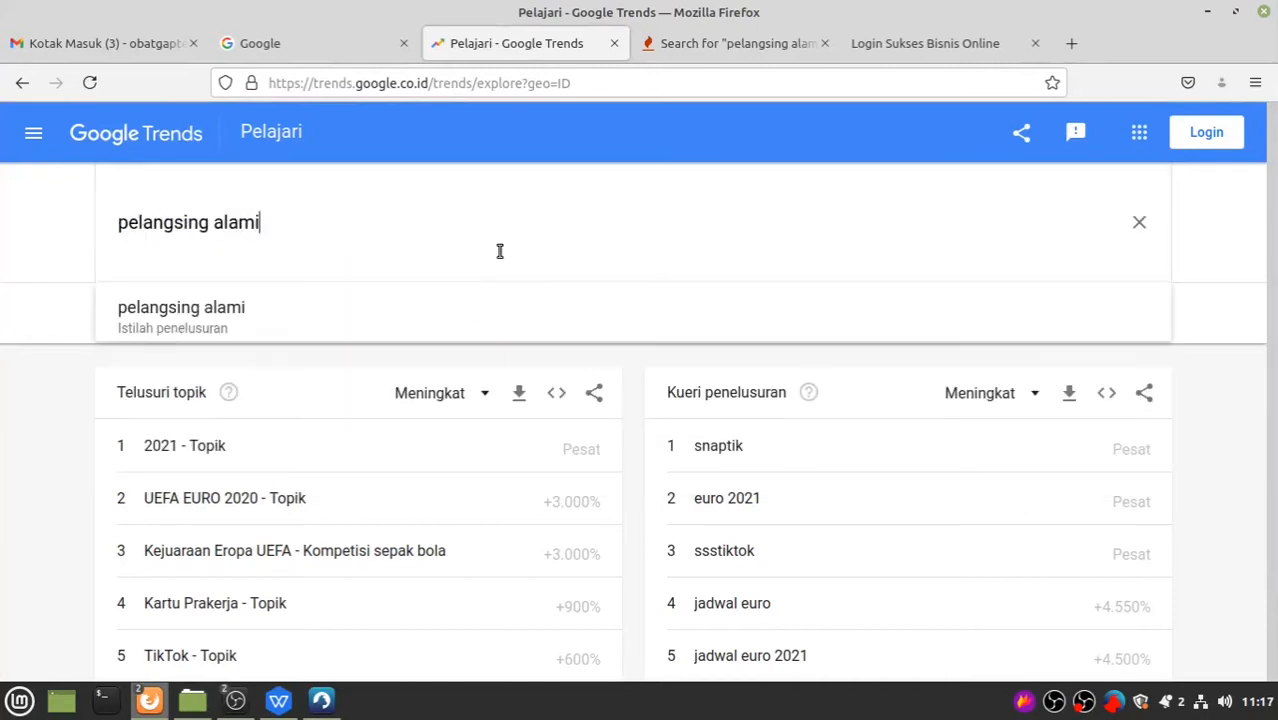
key("Return")
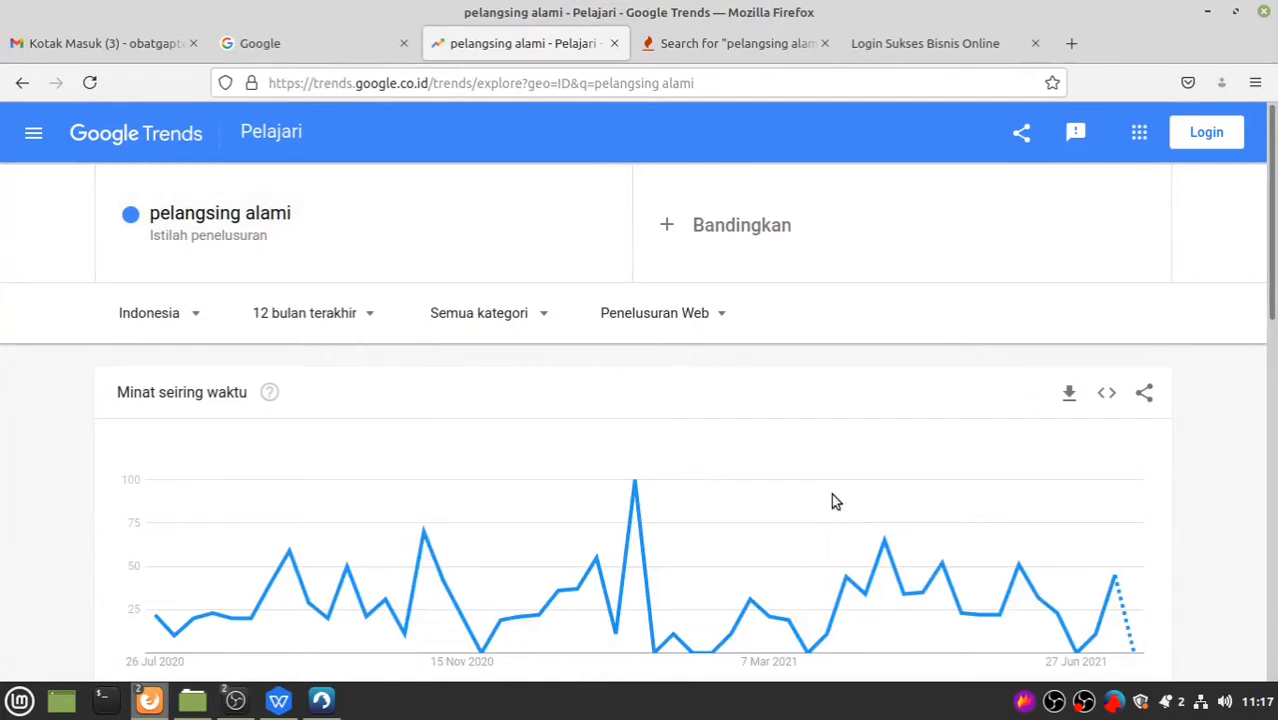
mouse_move(831, 493)
scroll(831, 493, "down", 3)
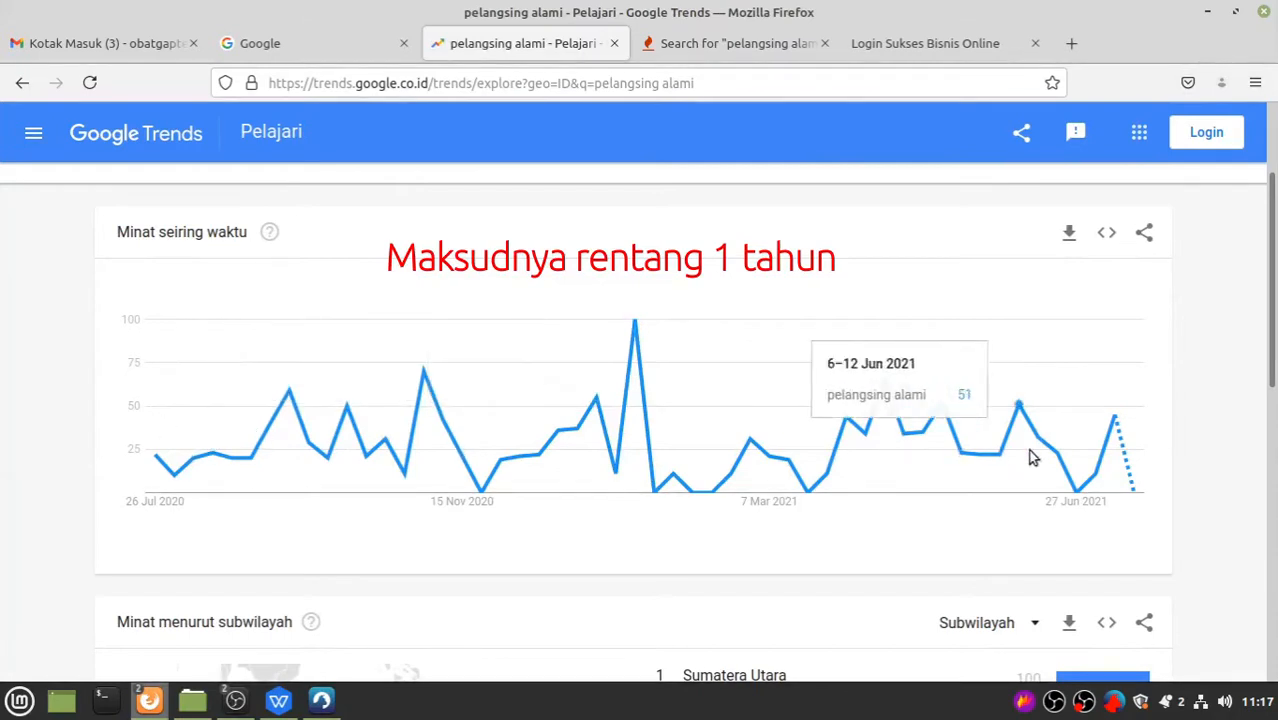
scroll(1033, 457, "up", 3)
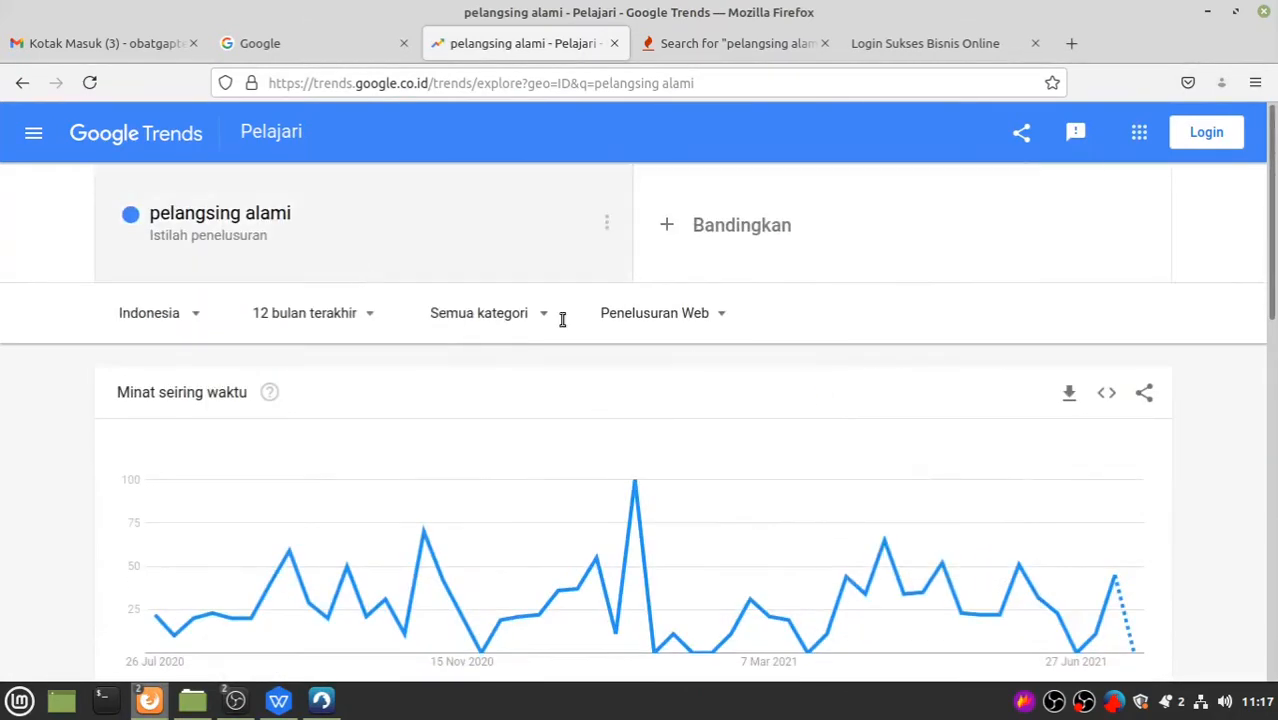
- Add "pelangsing herbal" as a comparison term and examine both terms' interest over time and averages
left_click(665, 228)
type("pelangsing herbal")
key("Return")
scroll(845, 449, "down", 2)
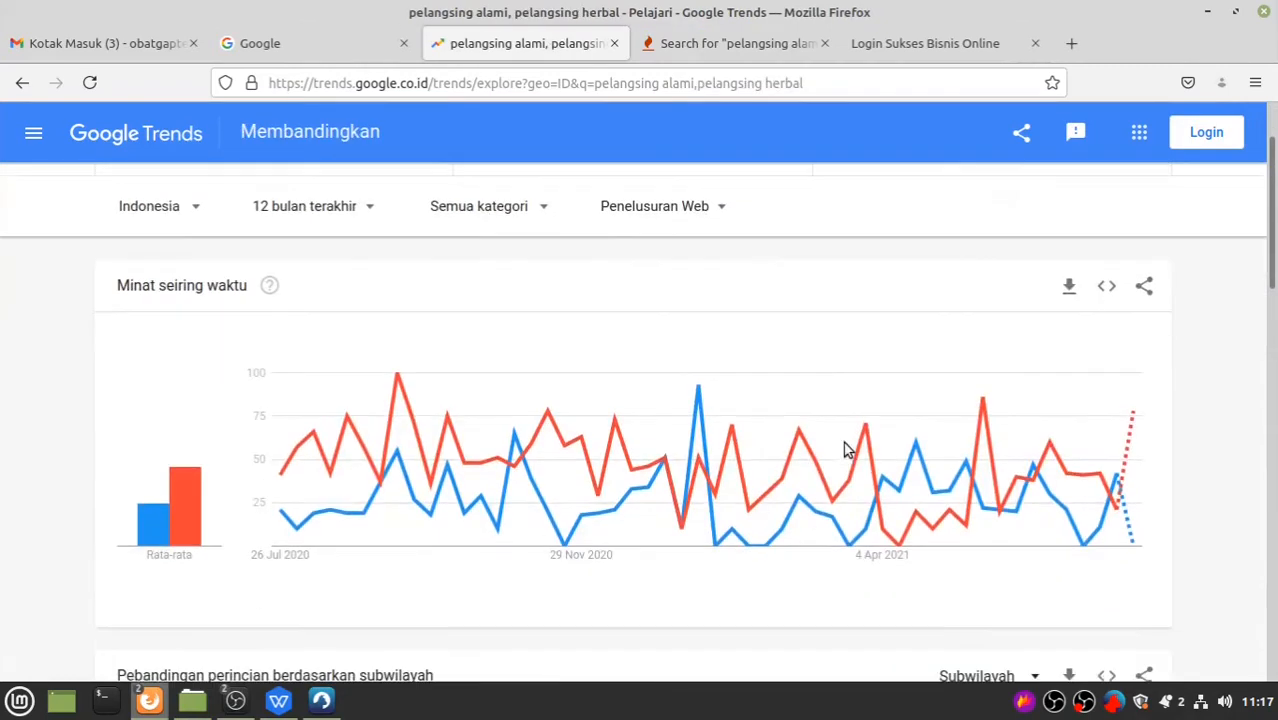
scroll(656, 345, "up", 2)
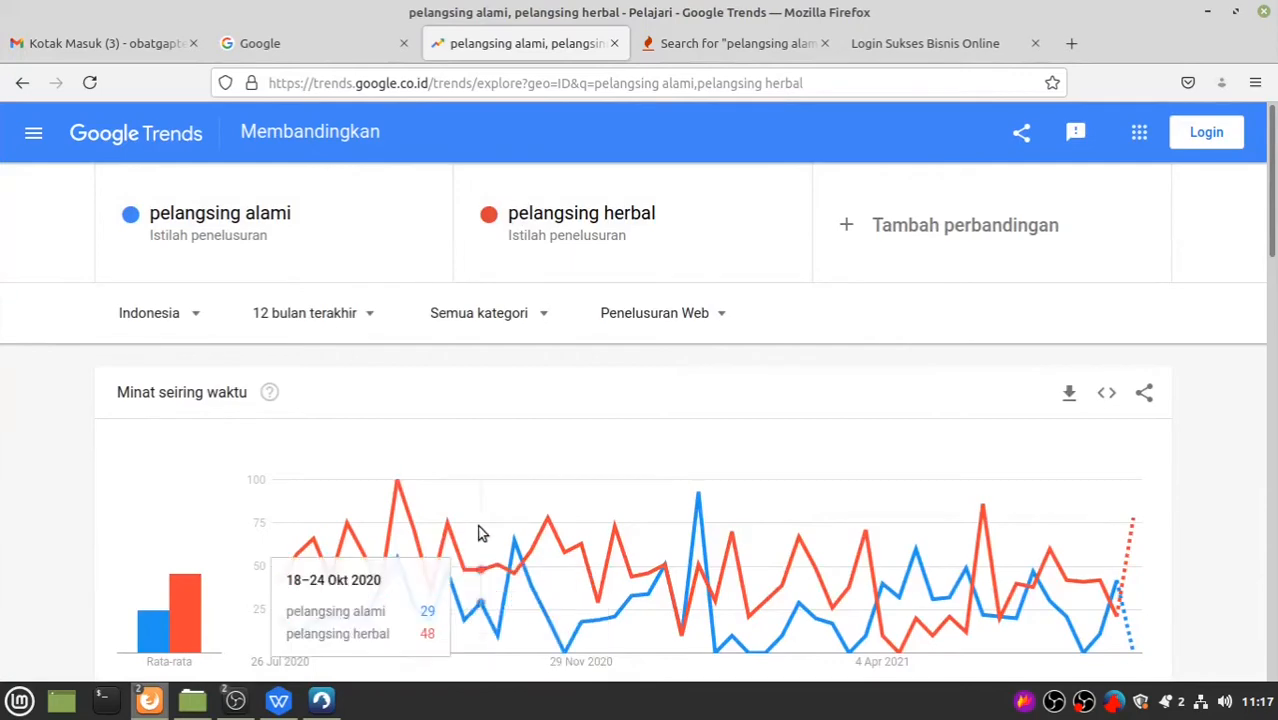
scroll(330, 515, "down", 2)
mouse_move(173, 522)
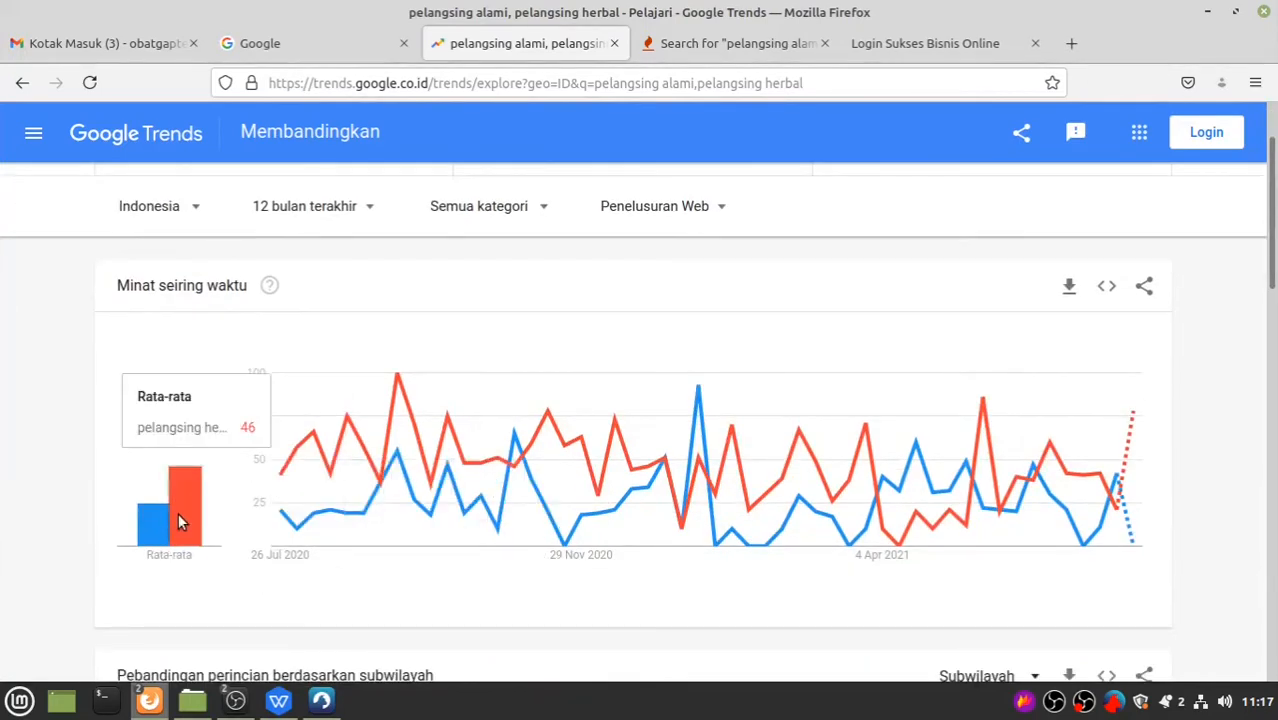
scroll(742, 492, "up", 2)
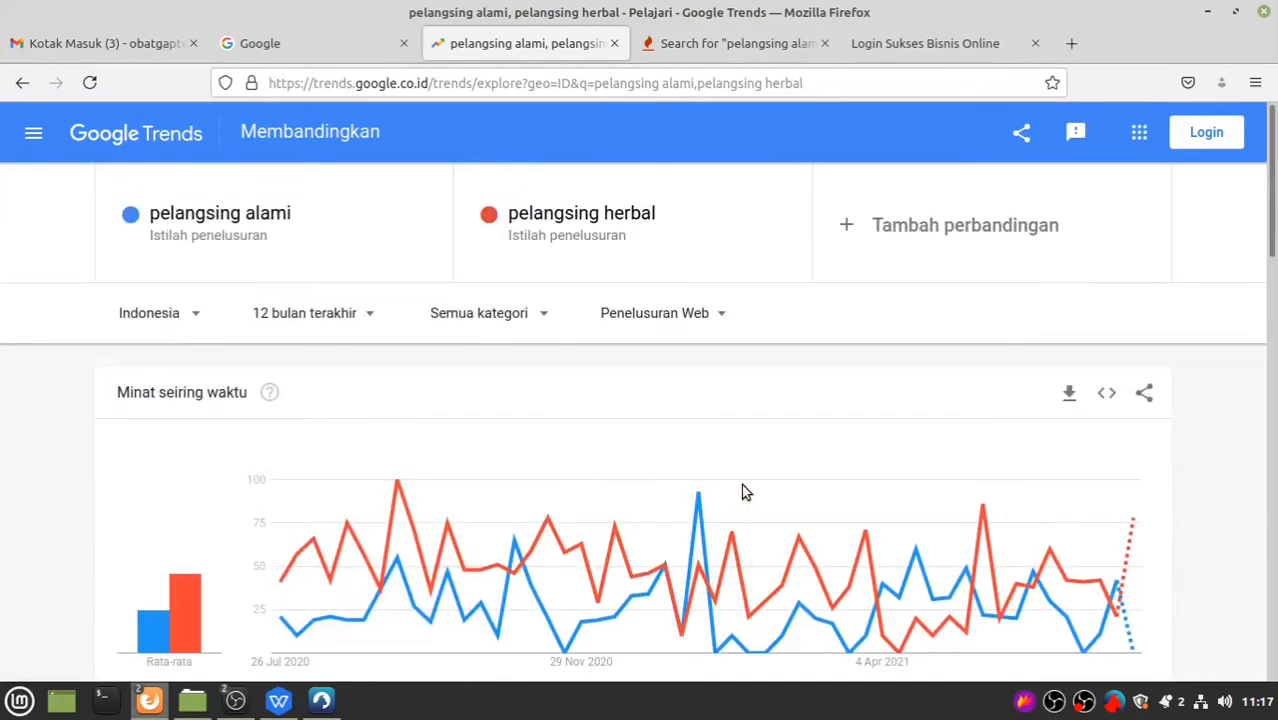
mouse_move(742, 492)
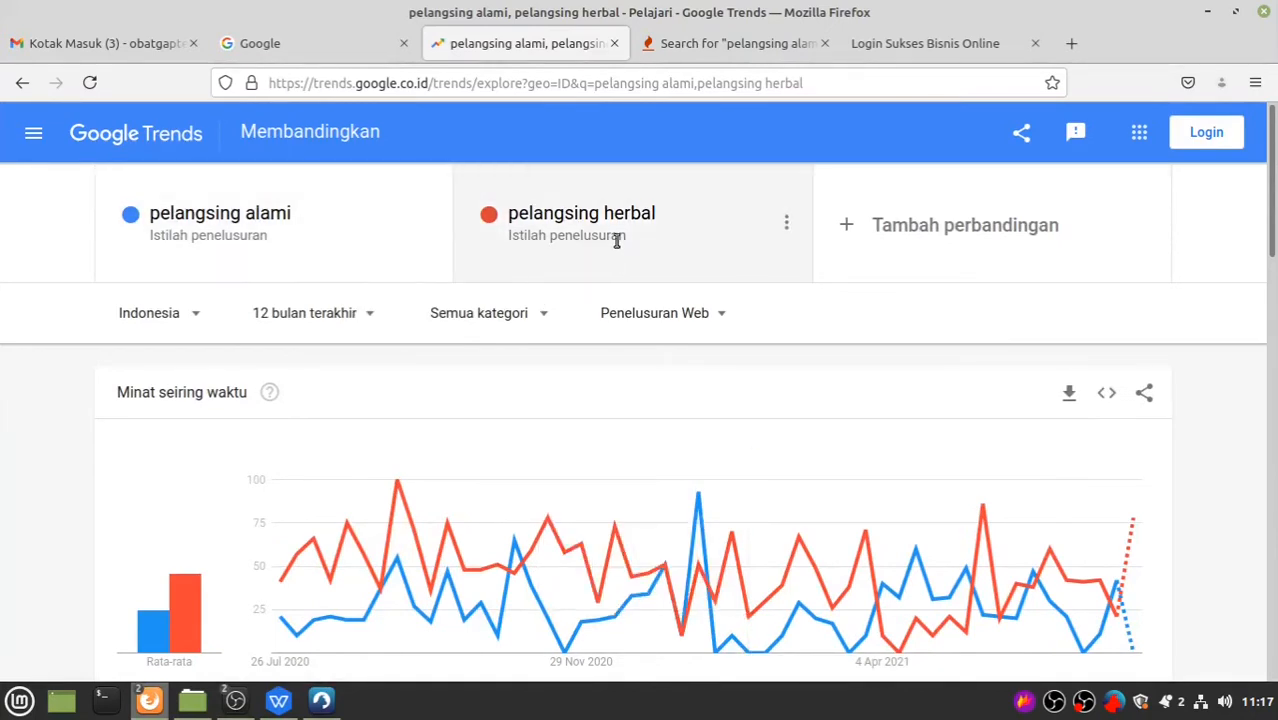
mouse_move(181, 610)
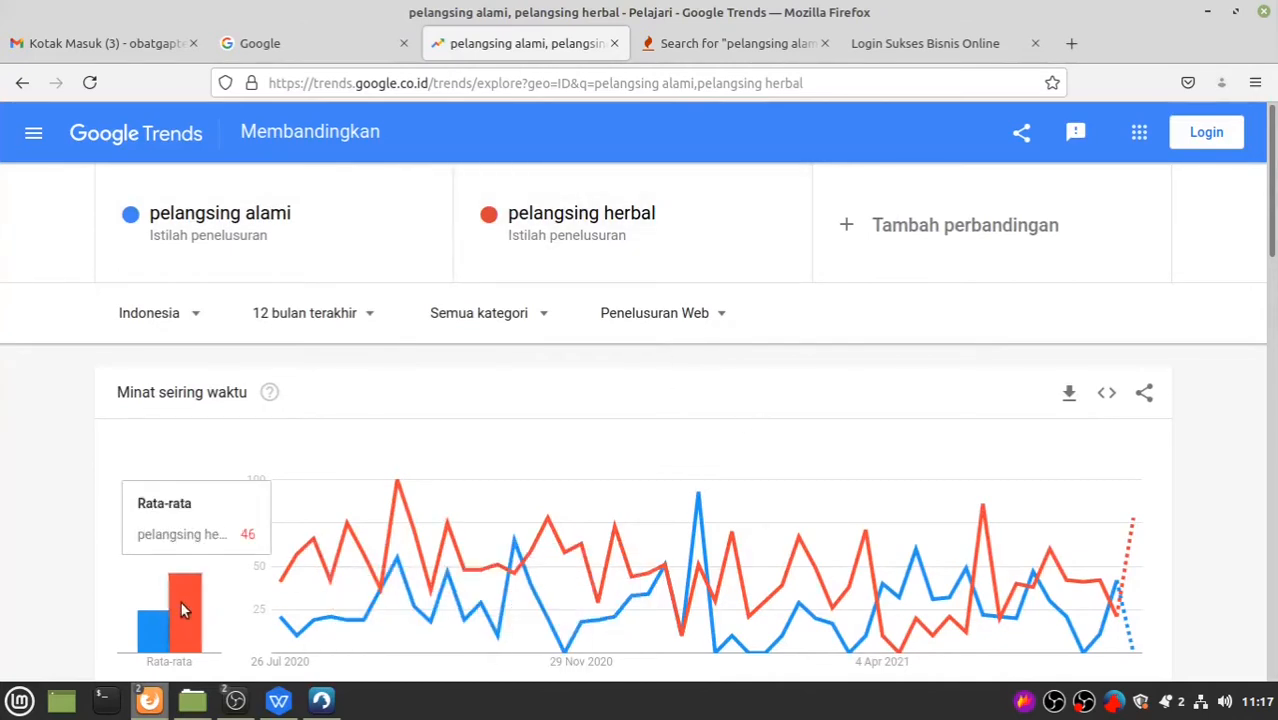
- Add "penurun berat badan" as a third comparison term and examine the interest-over-time chart
left_click(900, 227)
type("penurun berat badan")
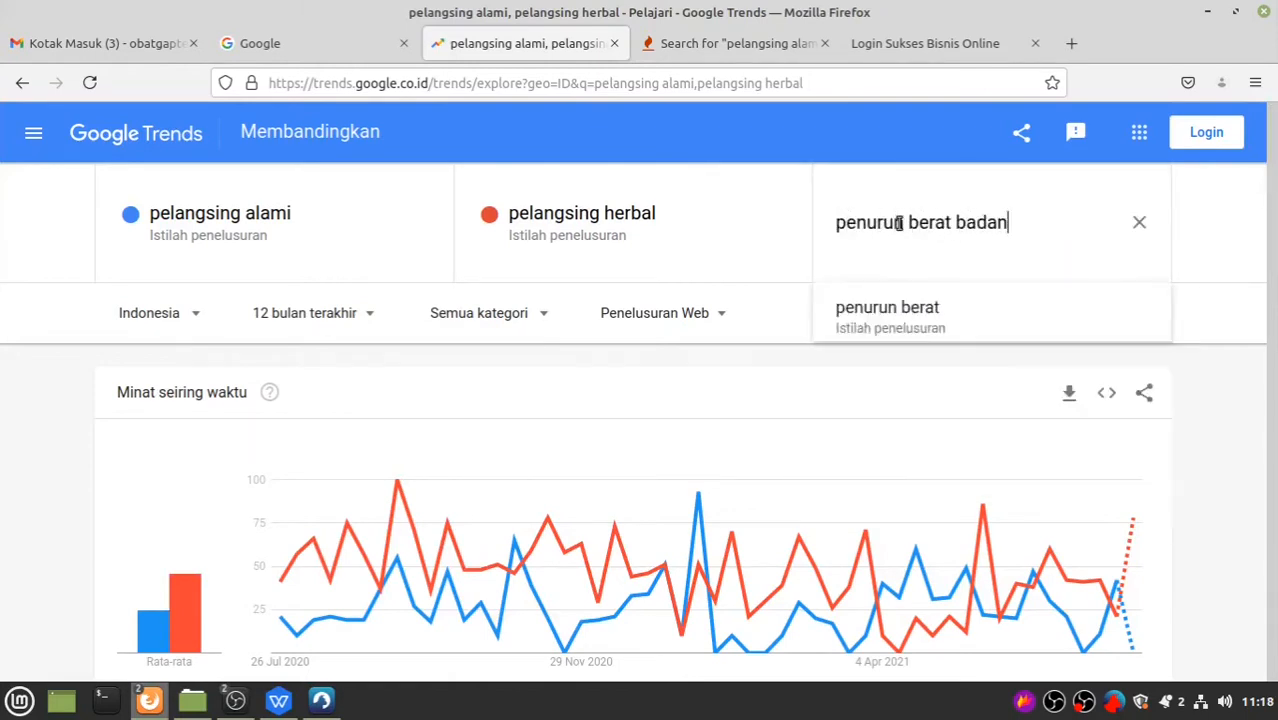
key("Return")
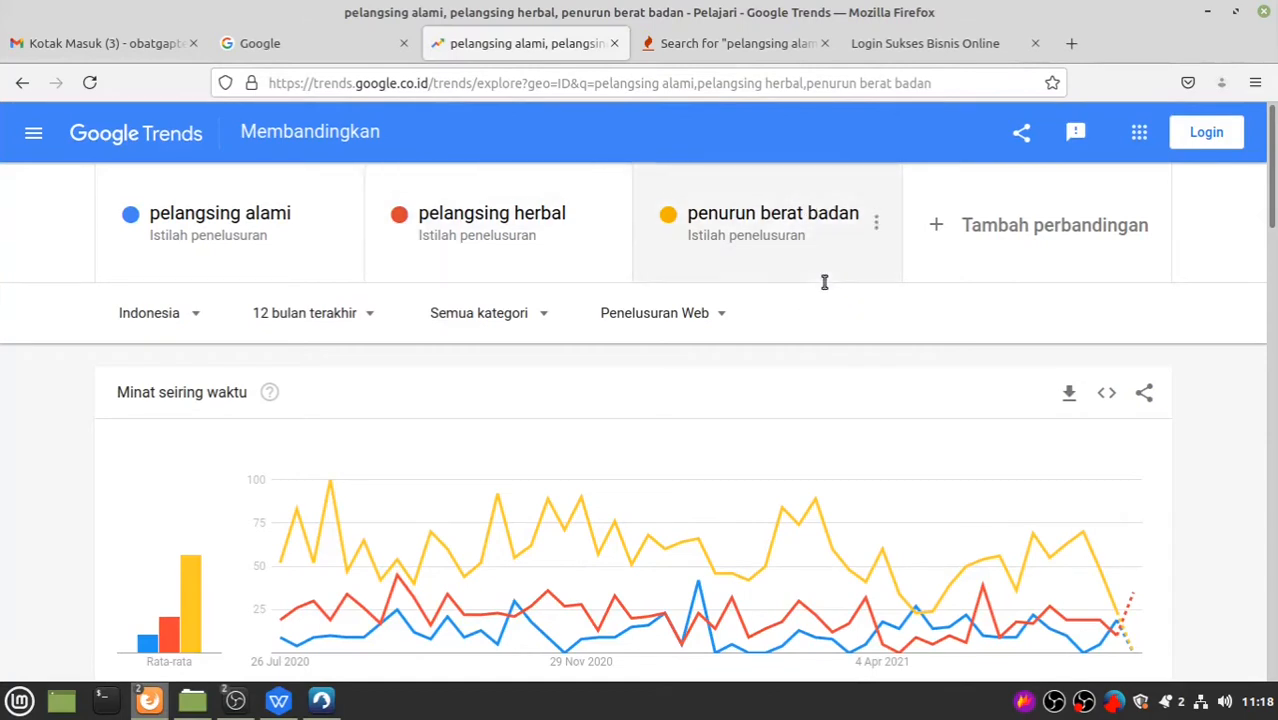
scroll(678, 412, "down", 1)
scroll(678, 418, "down", 2)
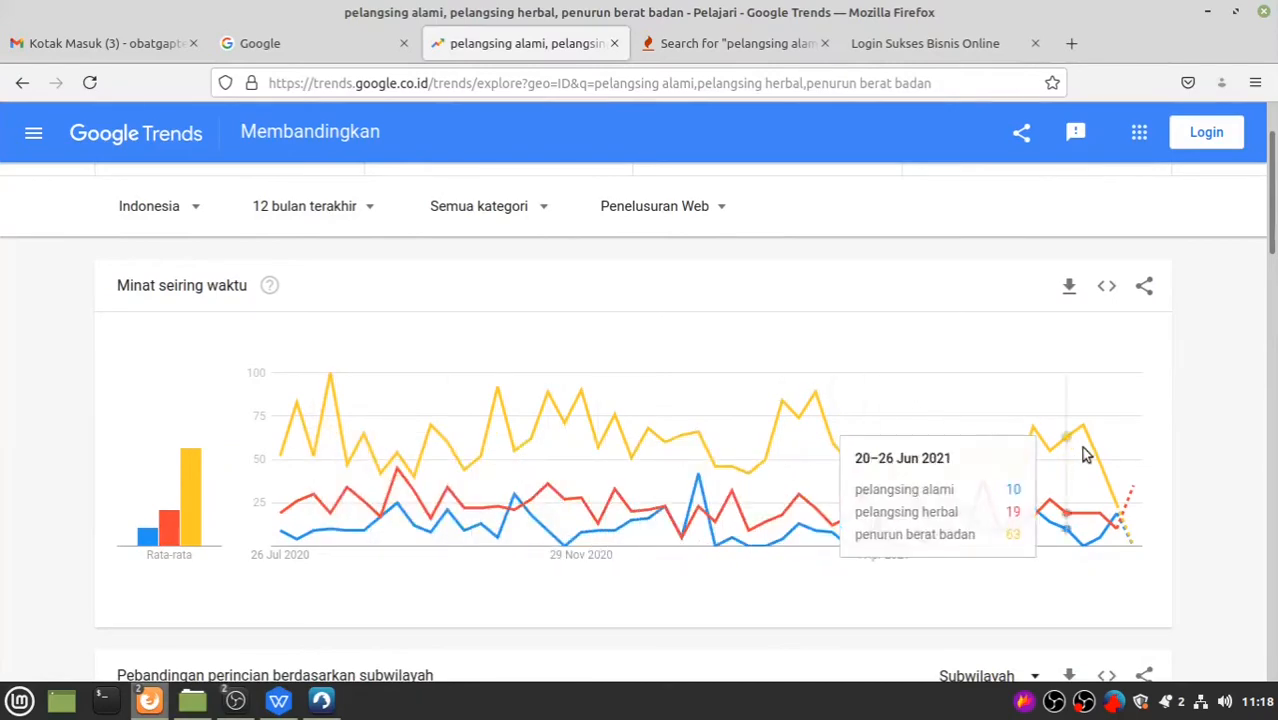
scroll(618, 409, "up", 2)
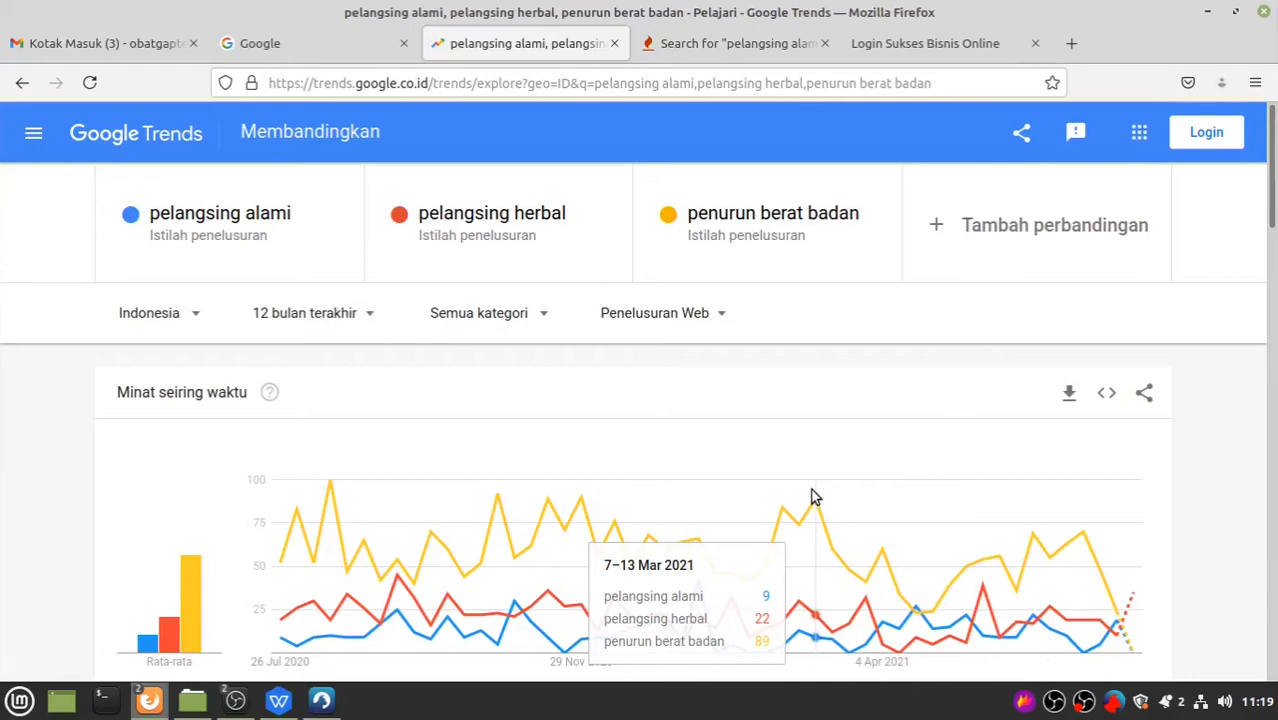
- Sort the subregion comparison by interest in "pelangsing herbal", and after that by interest in "penurun berat badan"
scroll(815, 497, "down", 5)
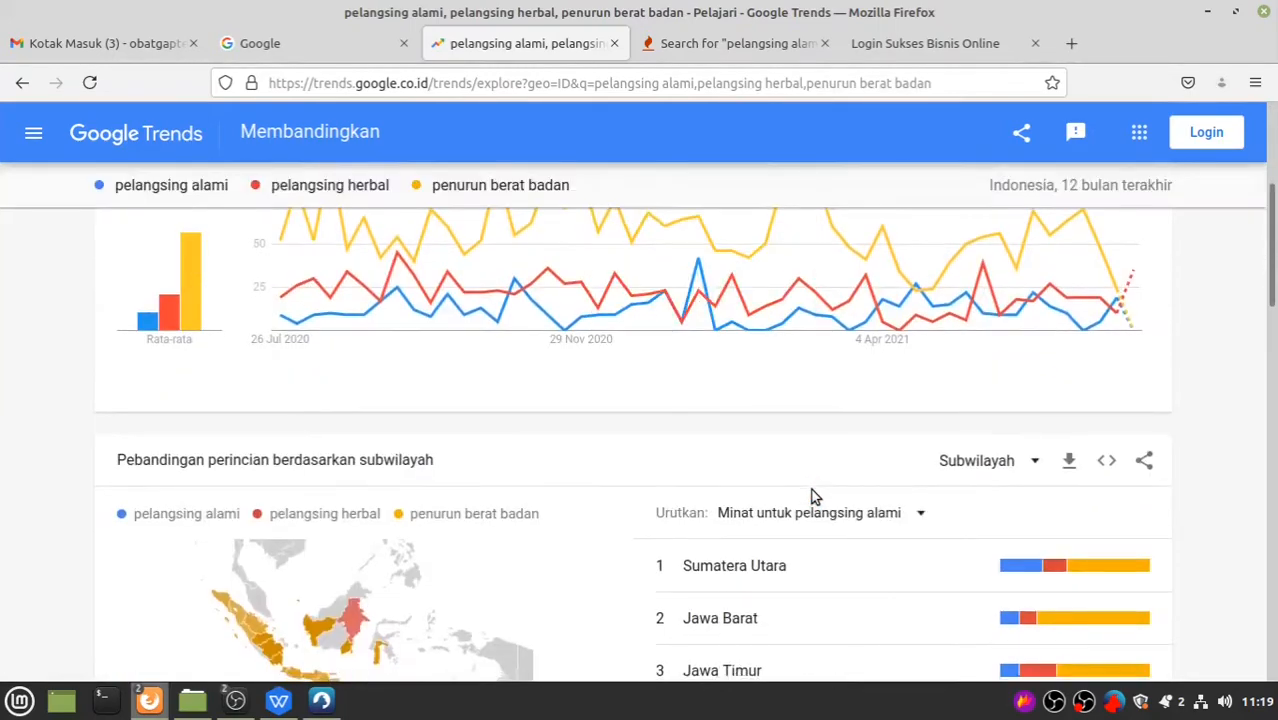
scroll(815, 497, "up", 6)
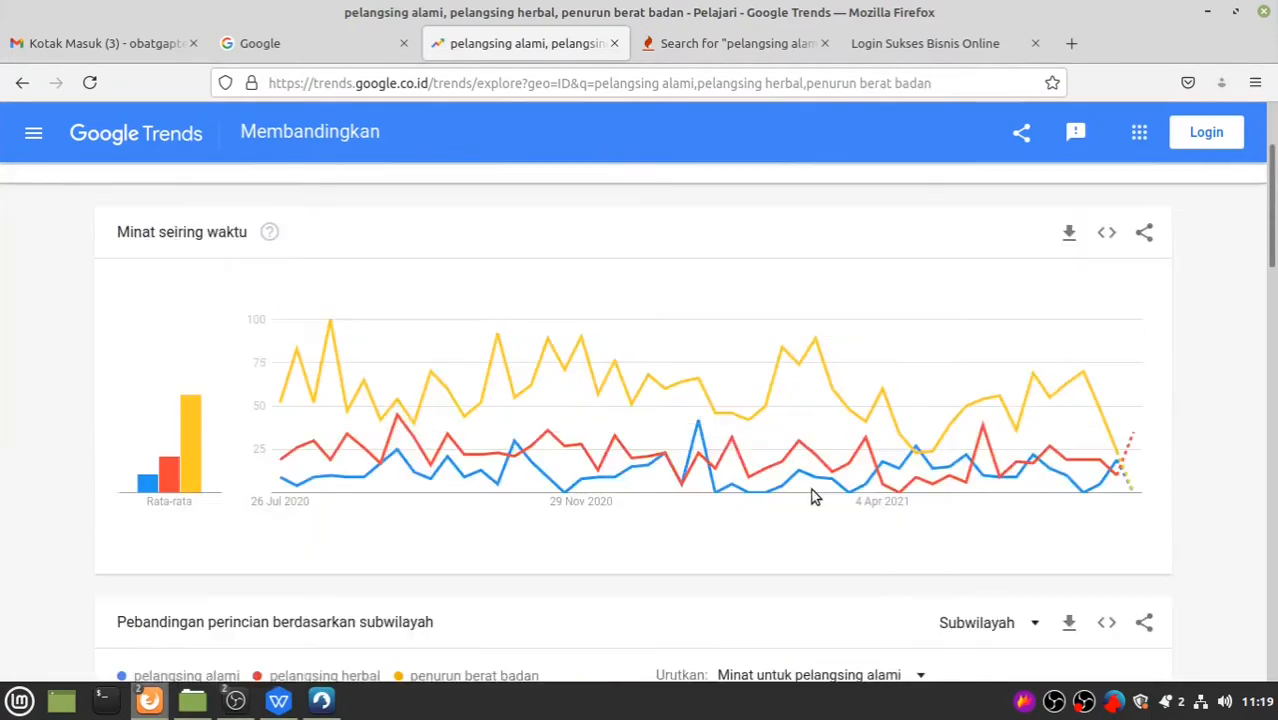
scroll(815, 497, "down", 5)
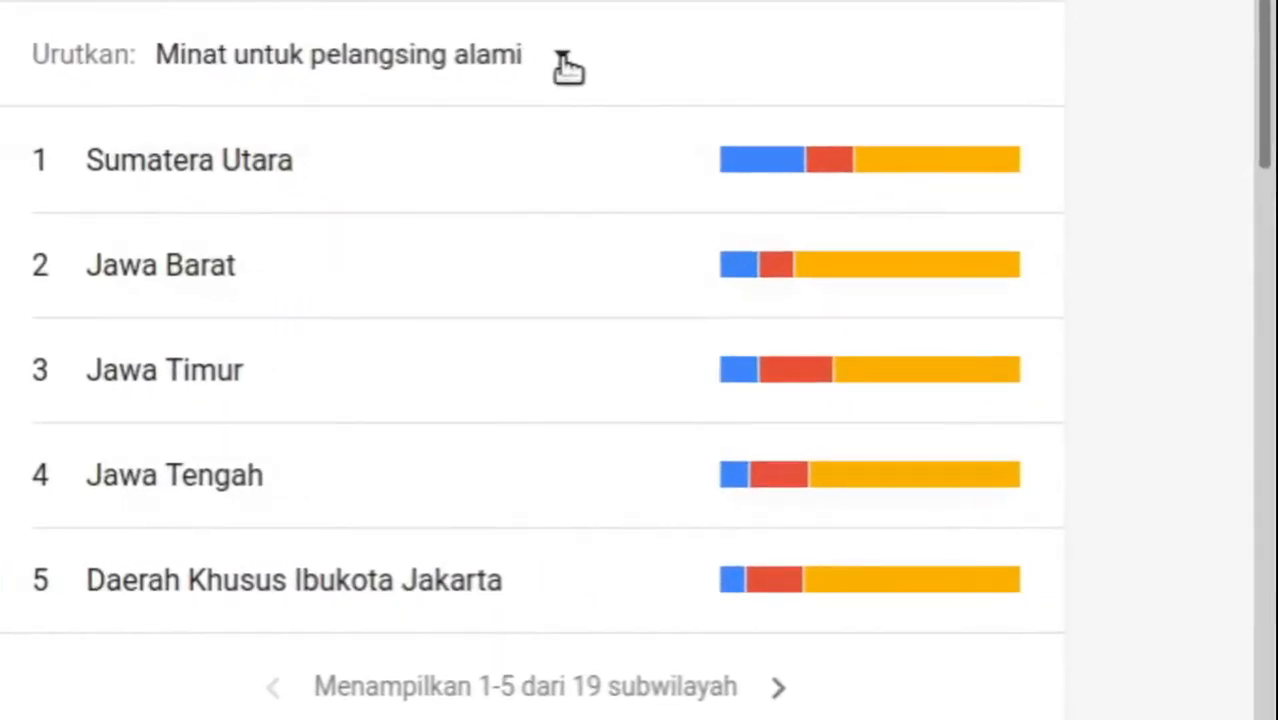
left_click(563, 60)
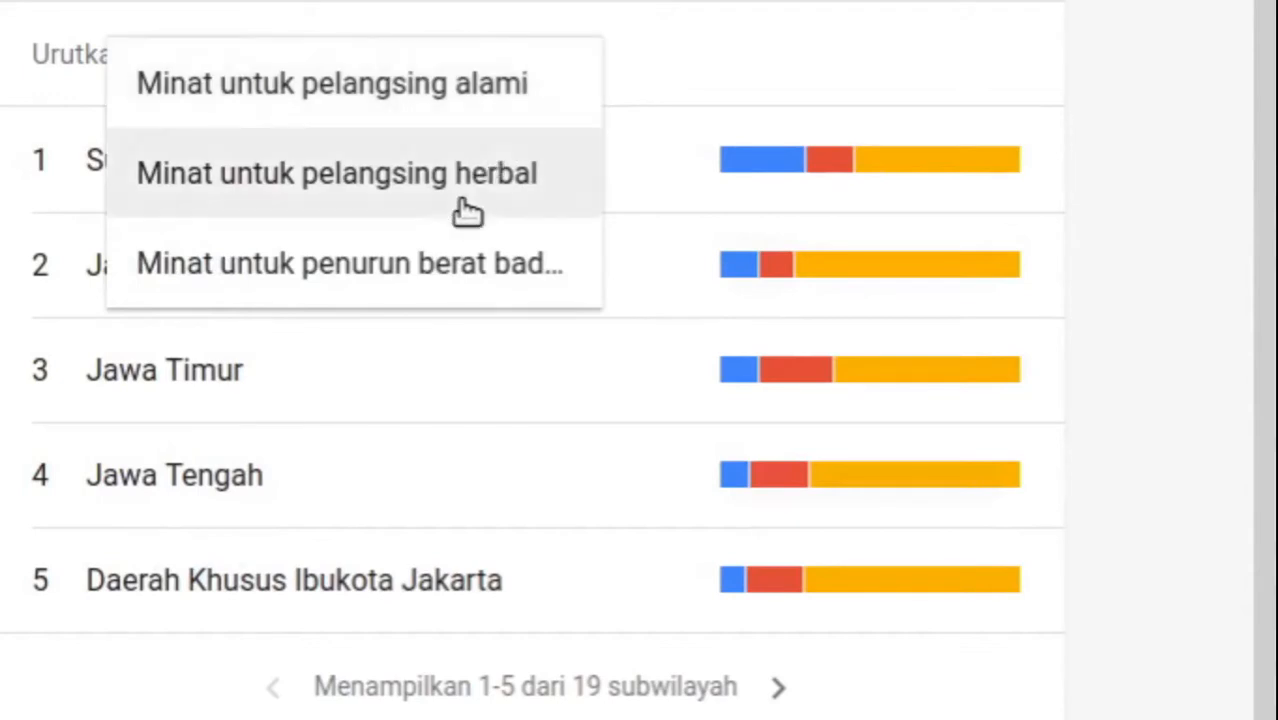
left_click(467, 190)
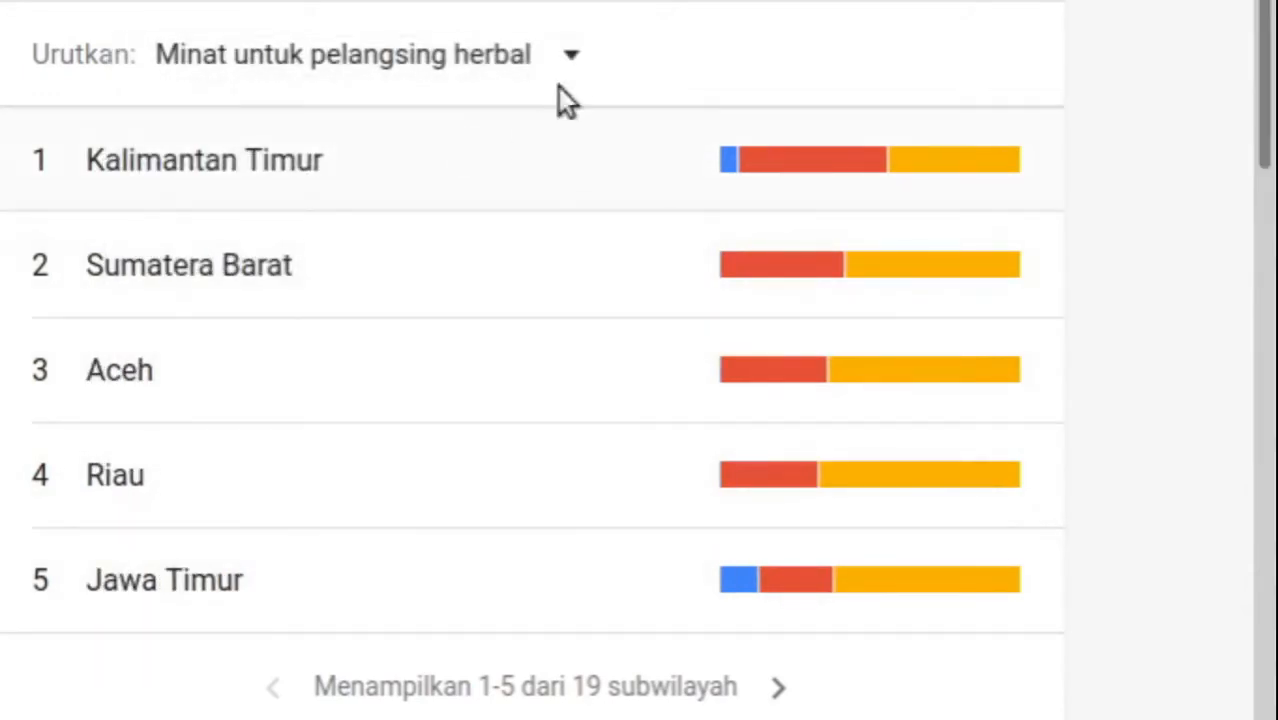
left_click(571, 62)
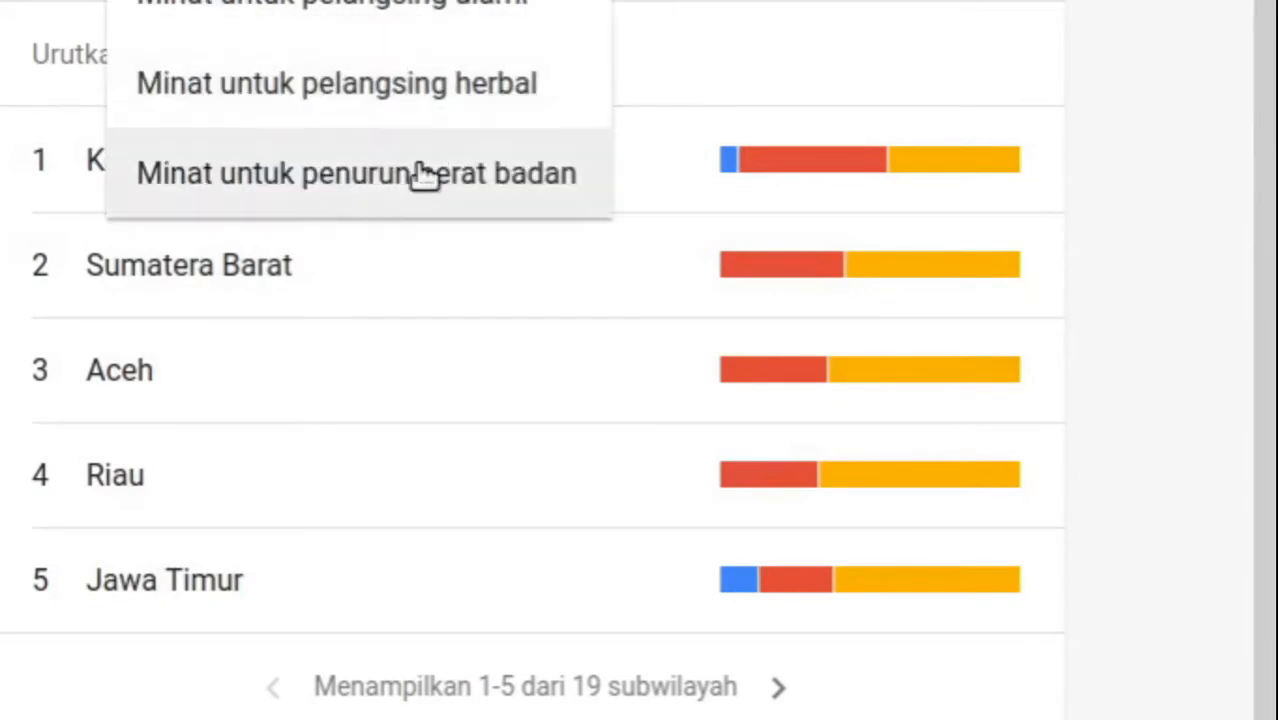
left_click(422, 177)
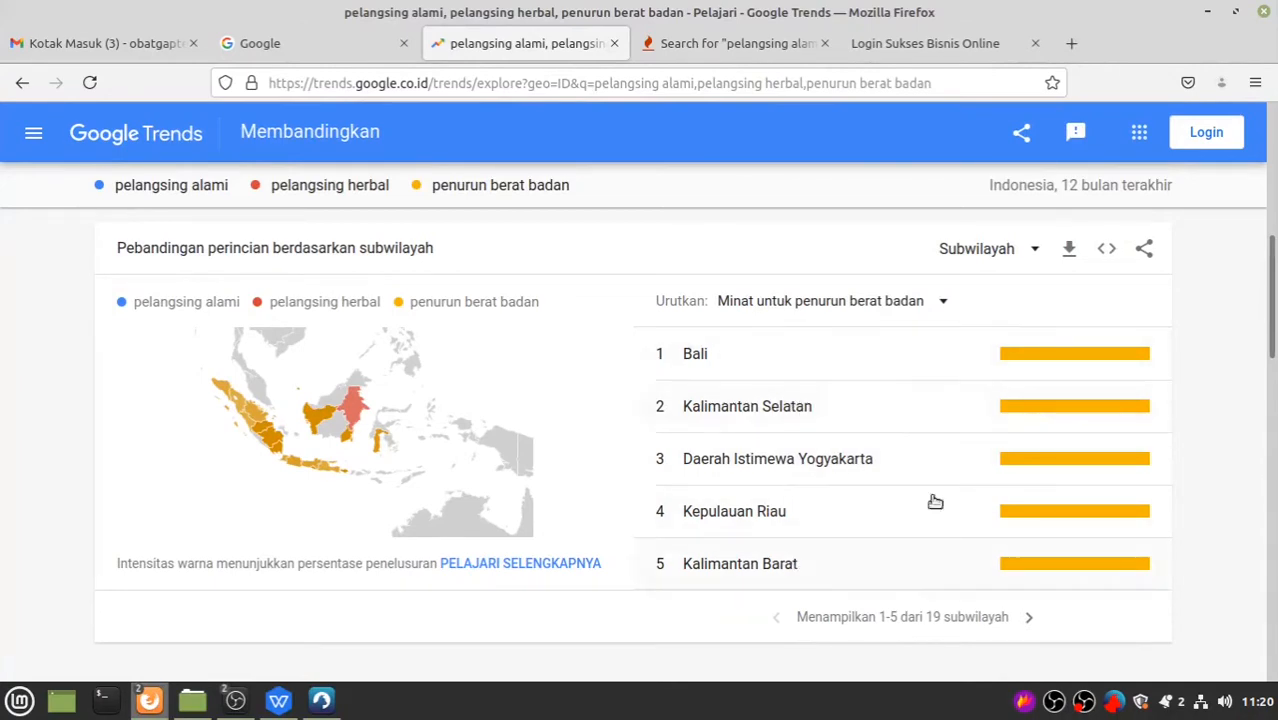
- Switch the compared regional breakdown from subregions to cities and review it alongside the interest-over-time chart
left_click(1036, 252)
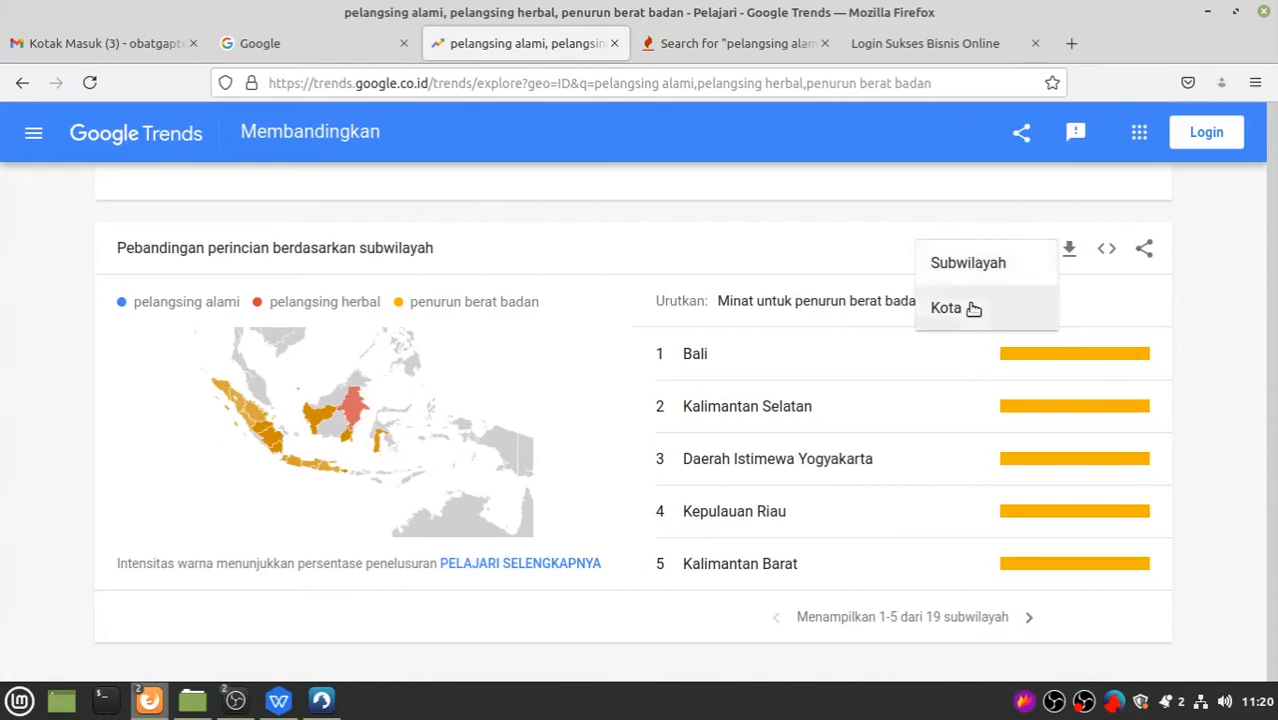
left_click(970, 308)
scroll(1000, 397, "down", 3)
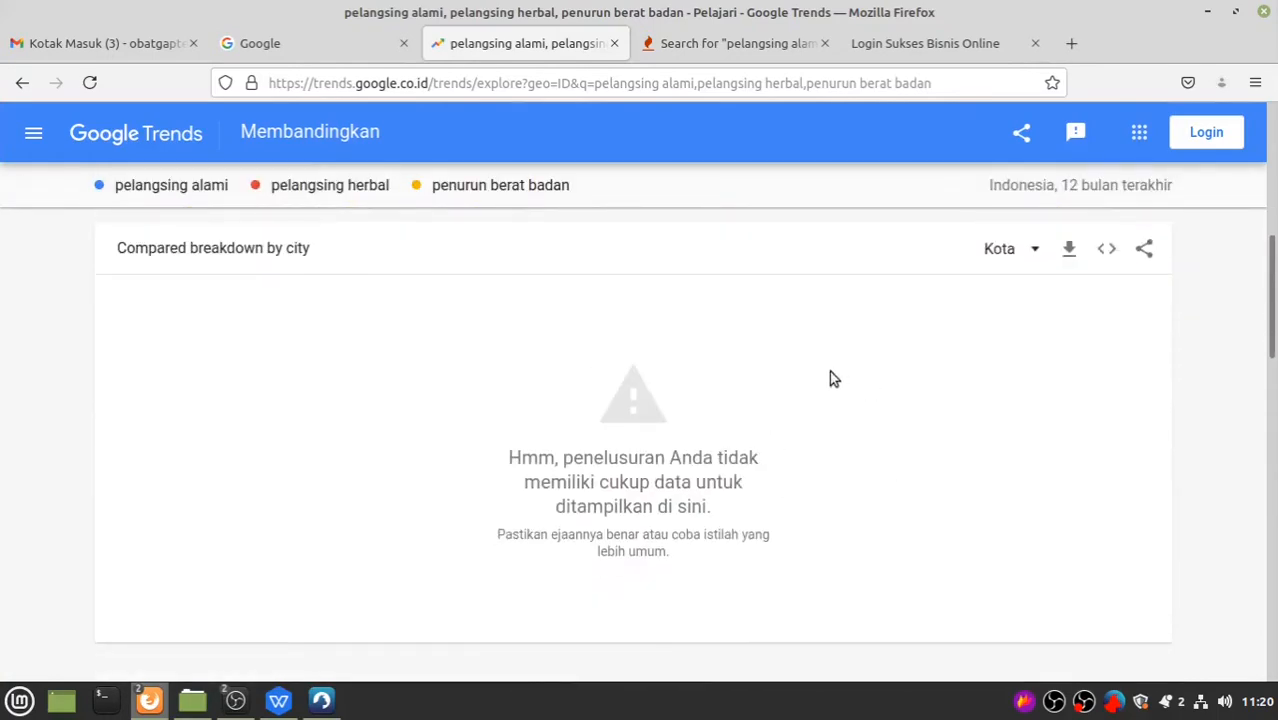
scroll(928, 498, "up", 2)
scroll(800, 420, "up", 2)
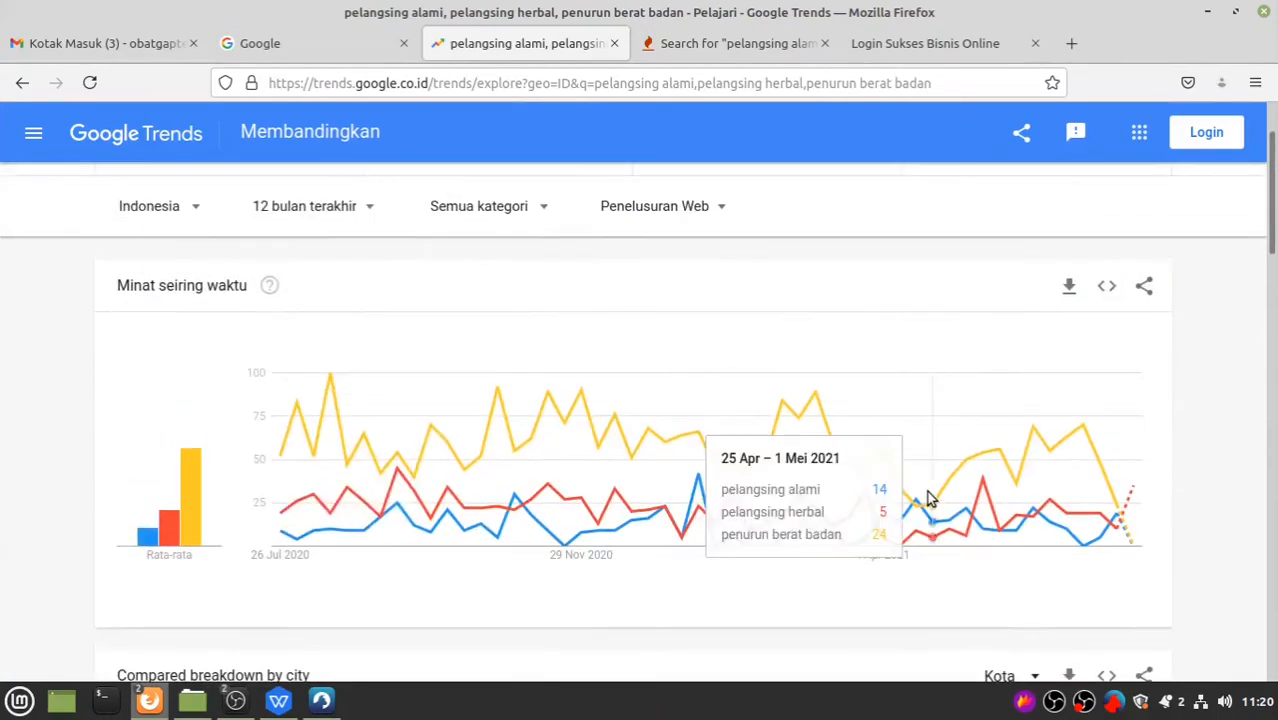
scroll(800, 418, "down", 6)
scroll(800, 420, "down", 1)
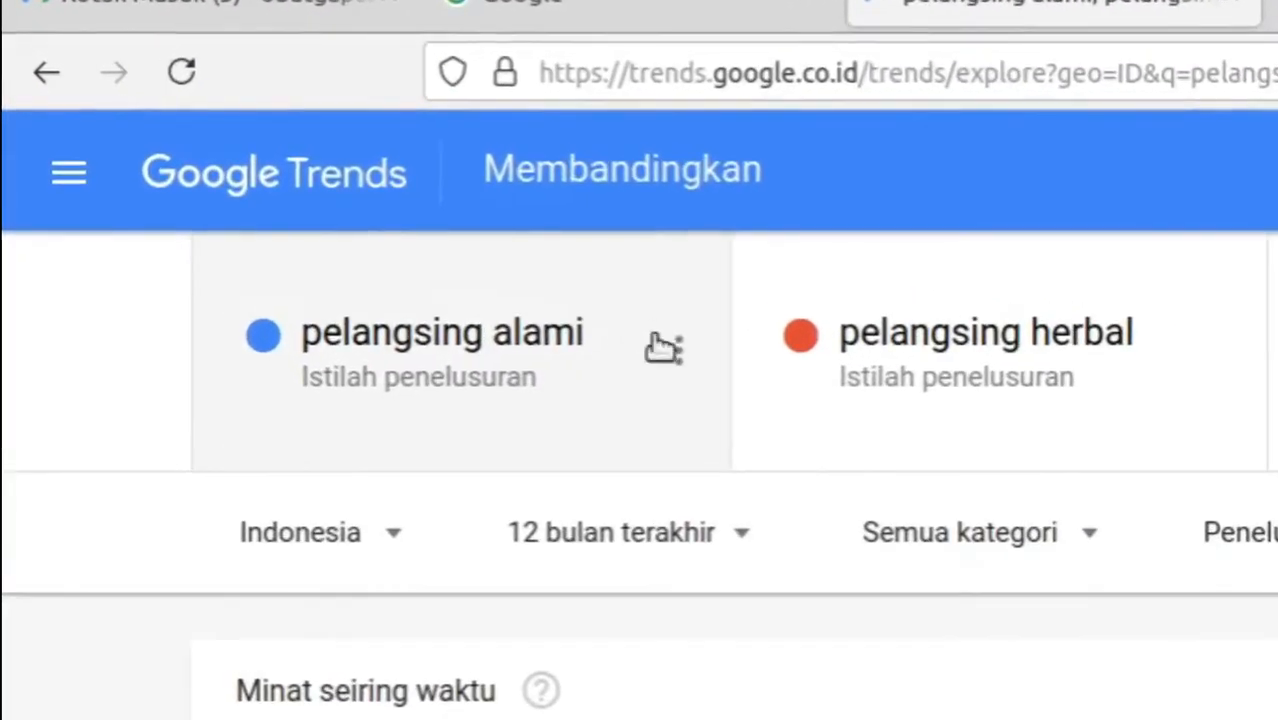
- Remove "pelangsing alami" and "pelangsing herbal" from the comparison, keeping only "penurun berat badan"
left_click(680, 345)
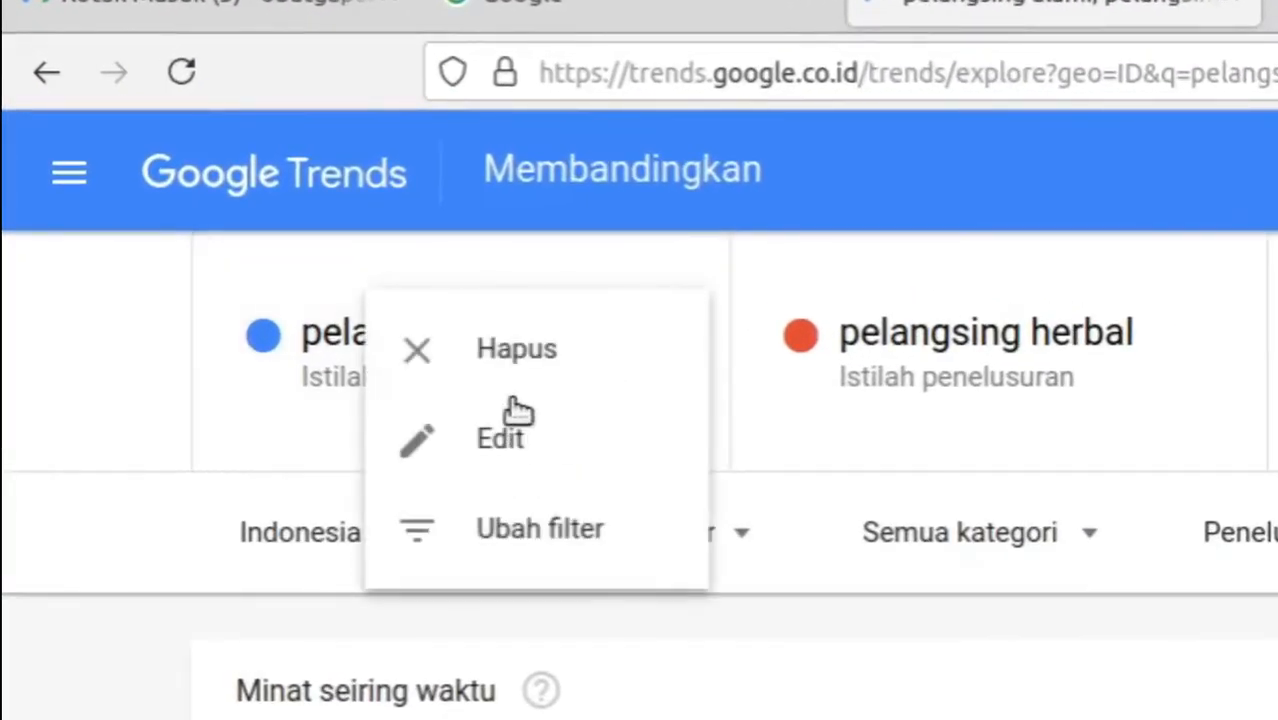
left_click(520, 350)
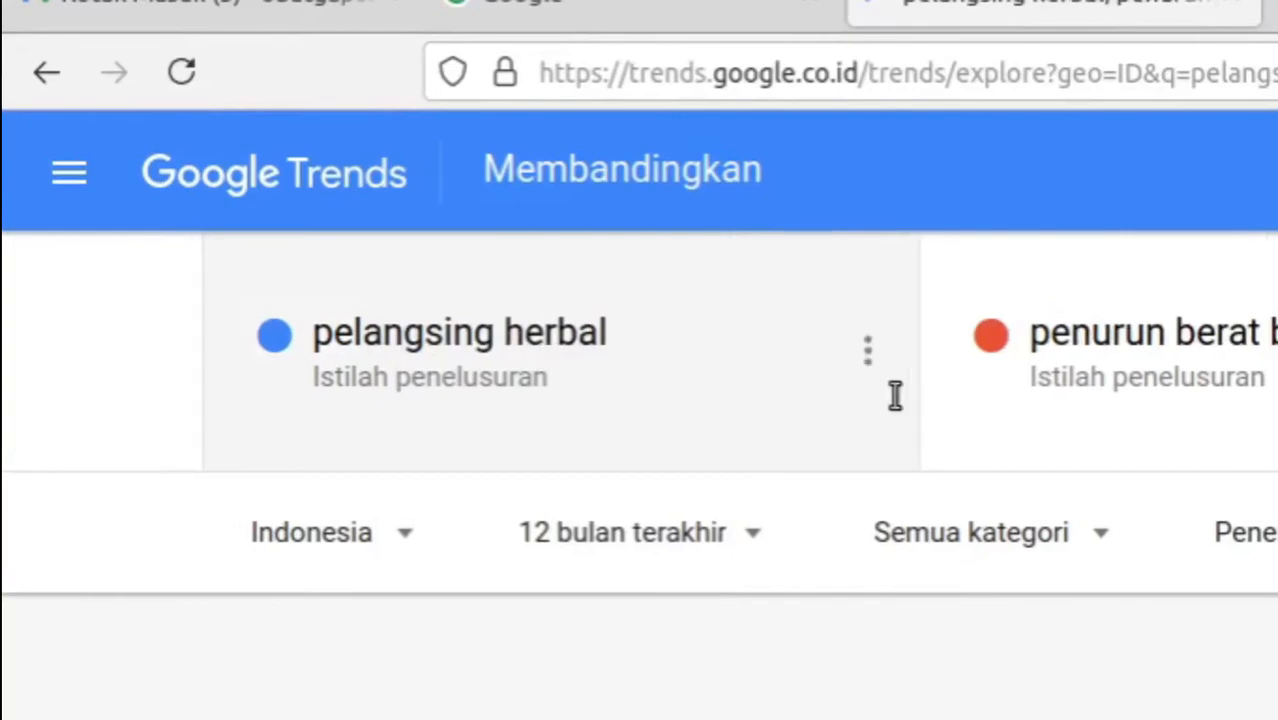
left_click(857, 351)
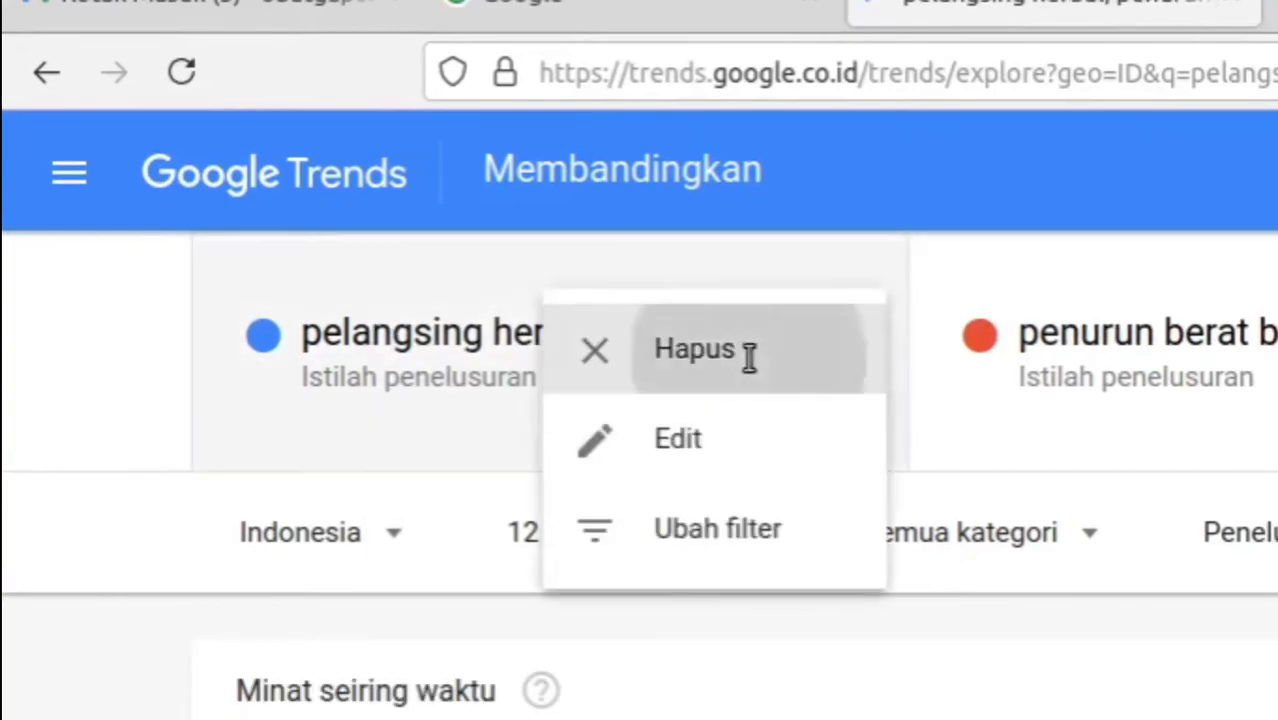
left_click(749, 358)
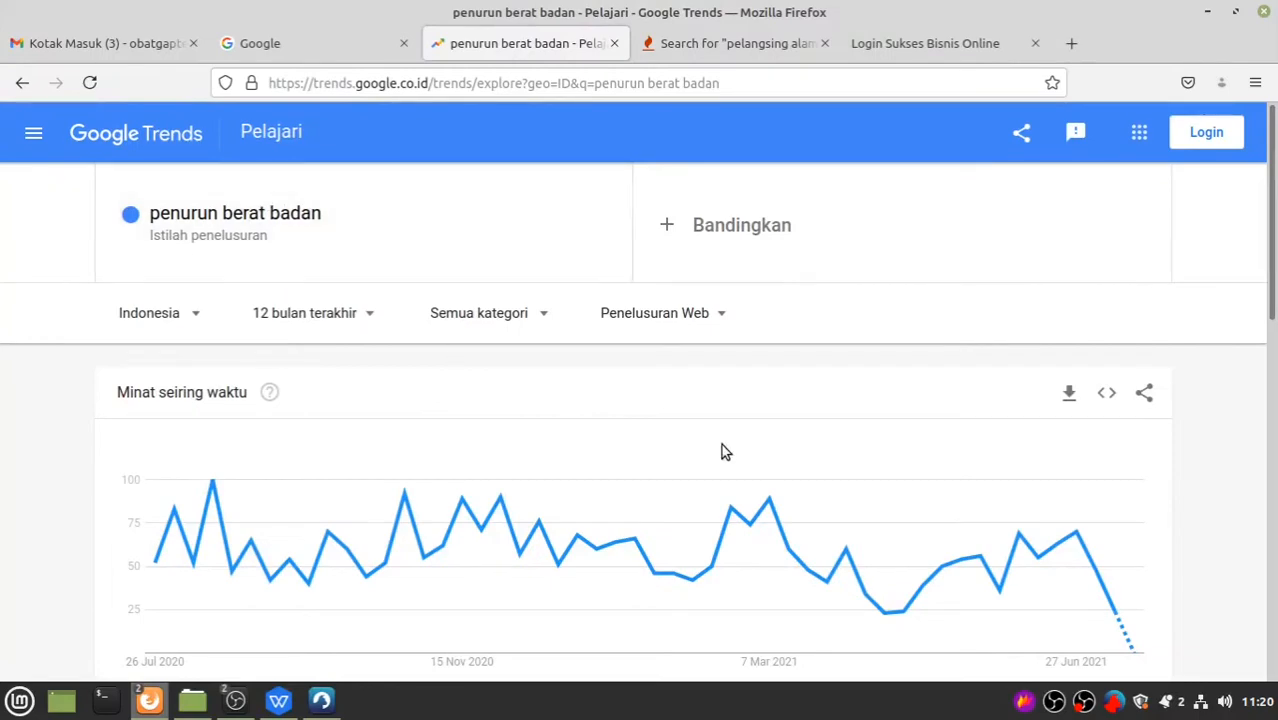
- Examine the related queries for "penurun berat badan", listing the top ones (Teratas) and returning to the rising ones (Meningkat)
scroll(722, 449, "down", 5)
scroll(750, 400, "down", 2)
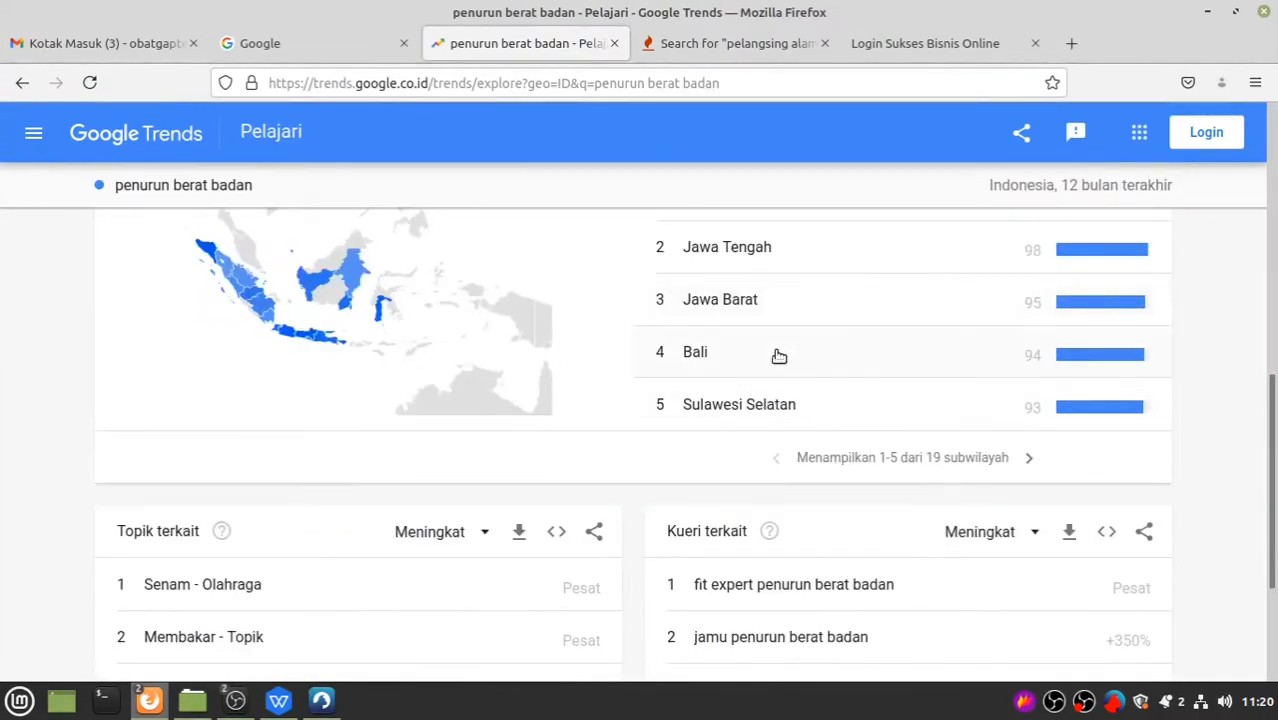
scroll(775, 362, "down", 3)
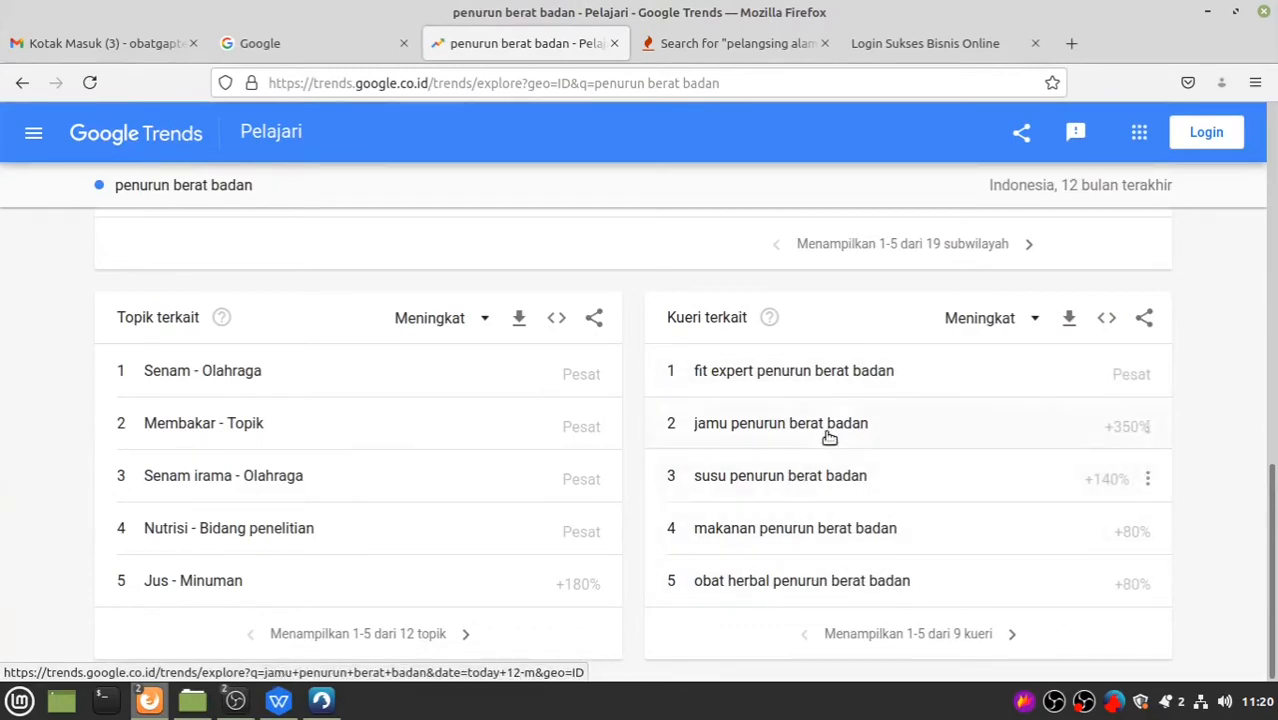
scroll(826, 435, "up", 5)
scroll(826, 438, "down", 5)
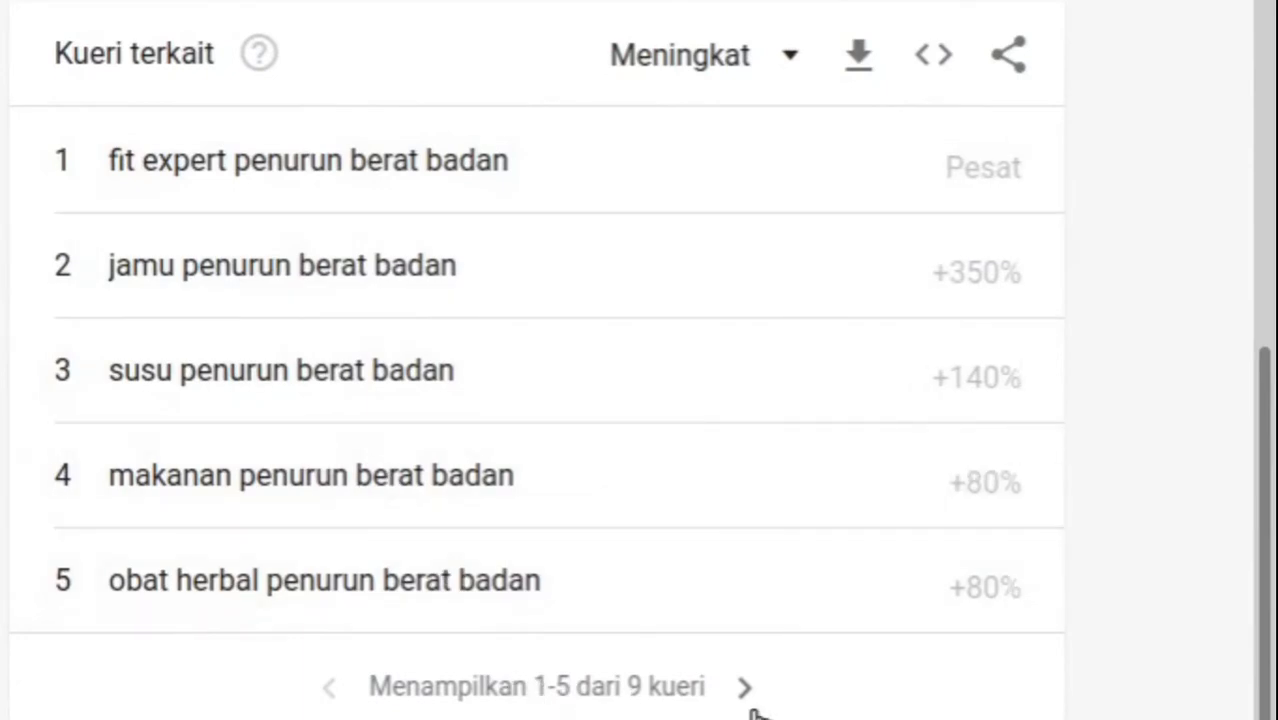
left_click(788, 62)
left_click(676, 168)
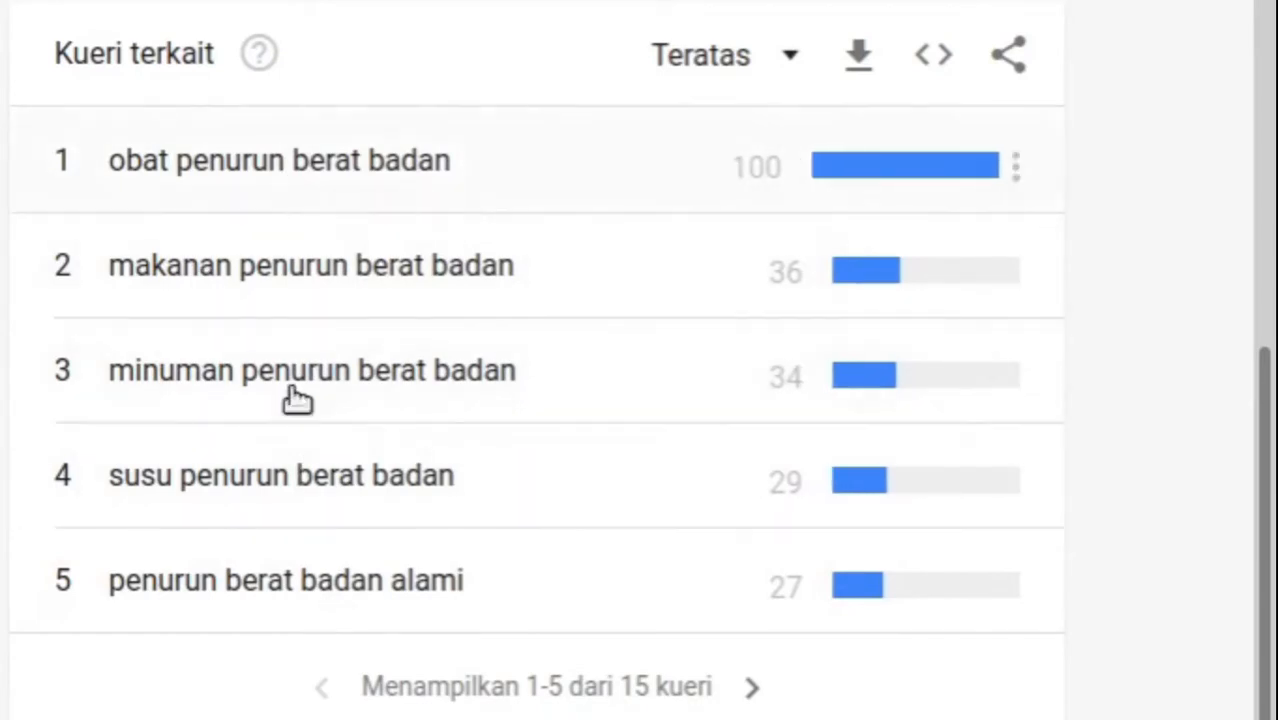
left_click(752, 72)
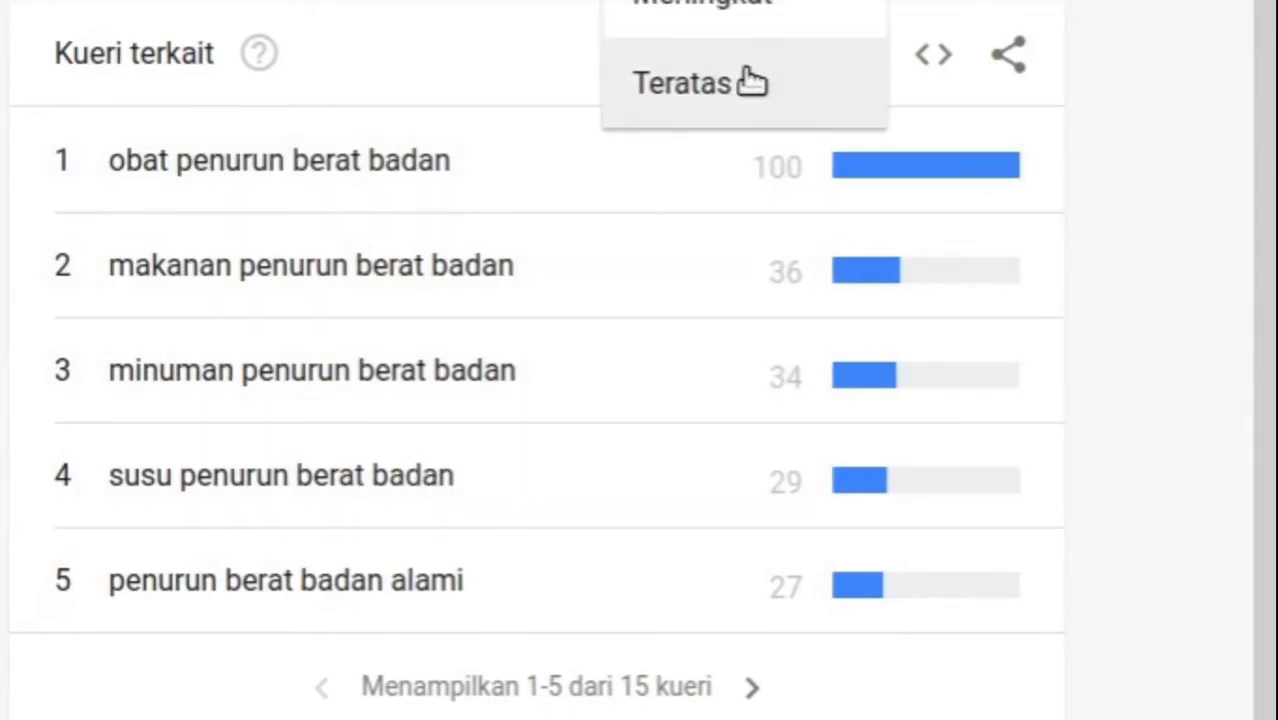
left_click(731, 6)
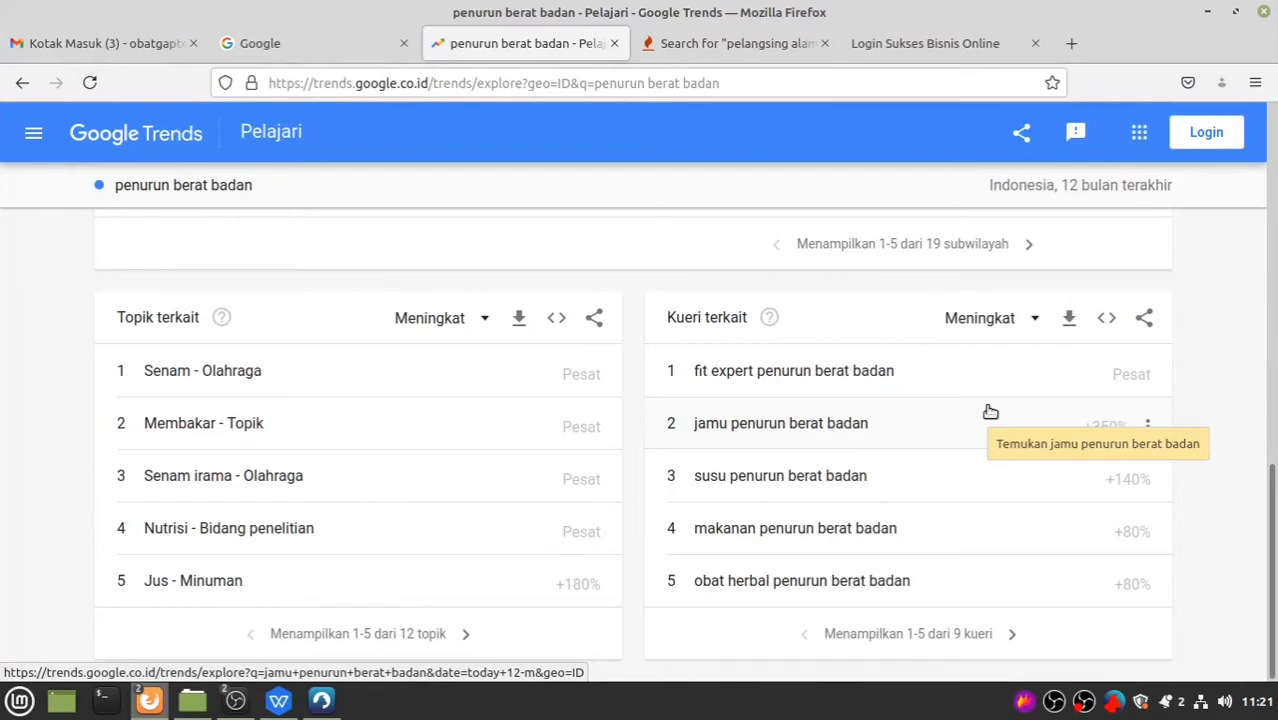
- Show interest in "penurun berat badan" by city (Kota) and review the regional breakdown
scroll(990, 412, "up", 4)
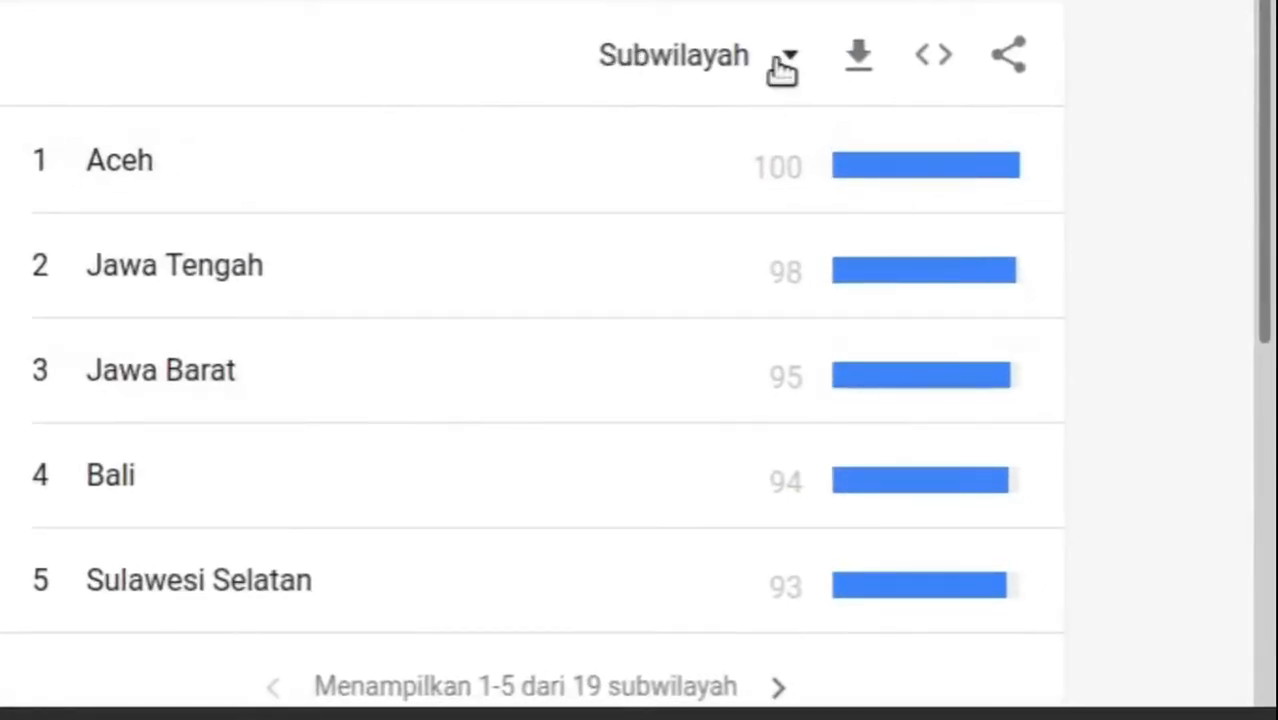
left_click(778, 62)
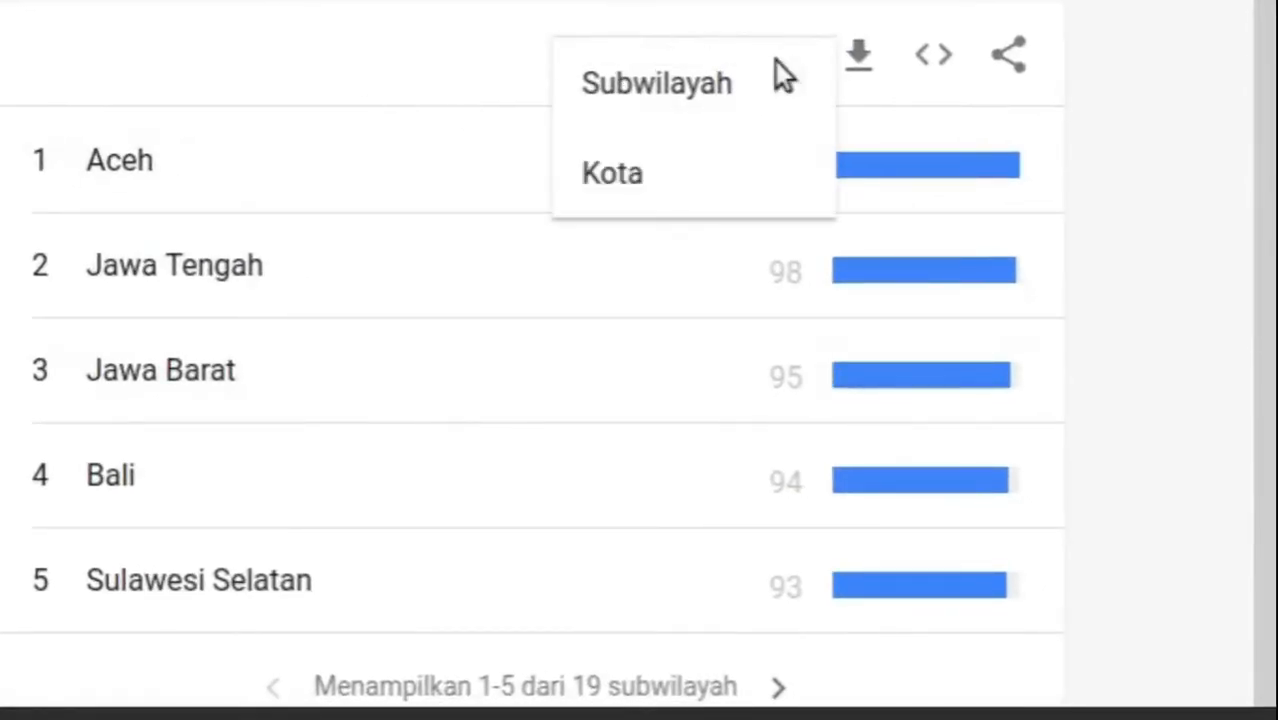
left_click(650, 178)
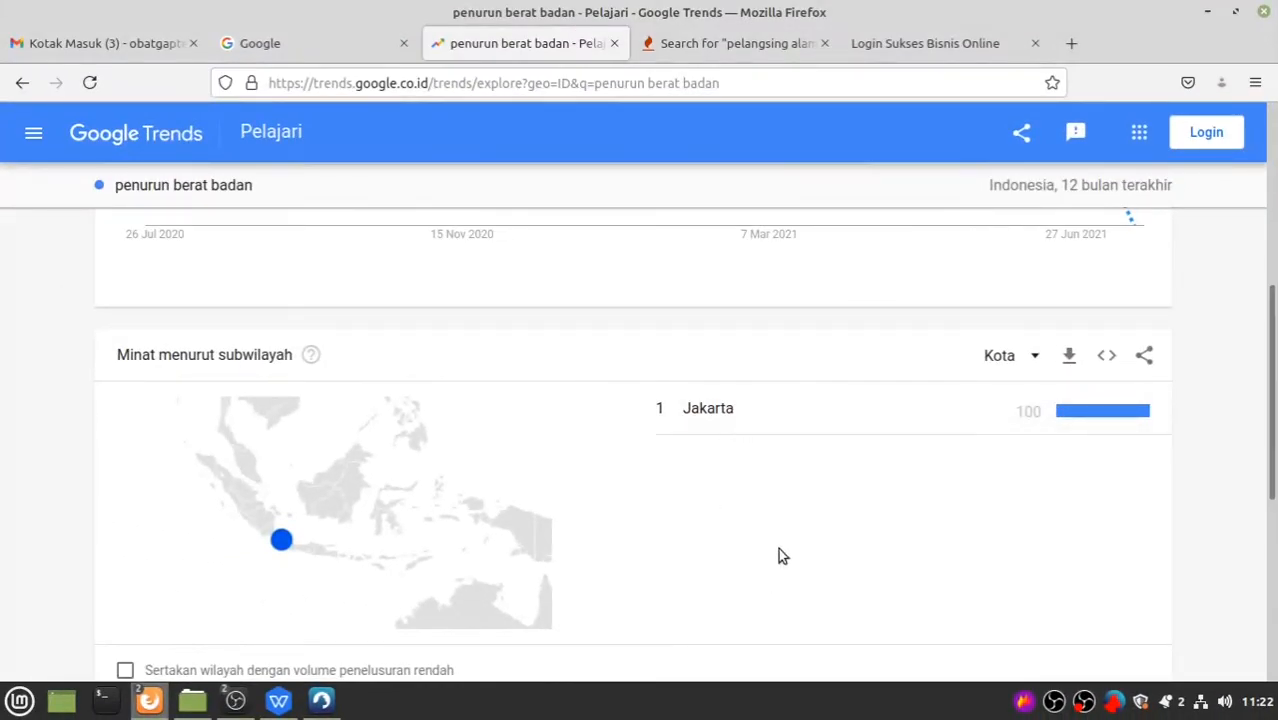
scroll(997, 497, "up", 1)
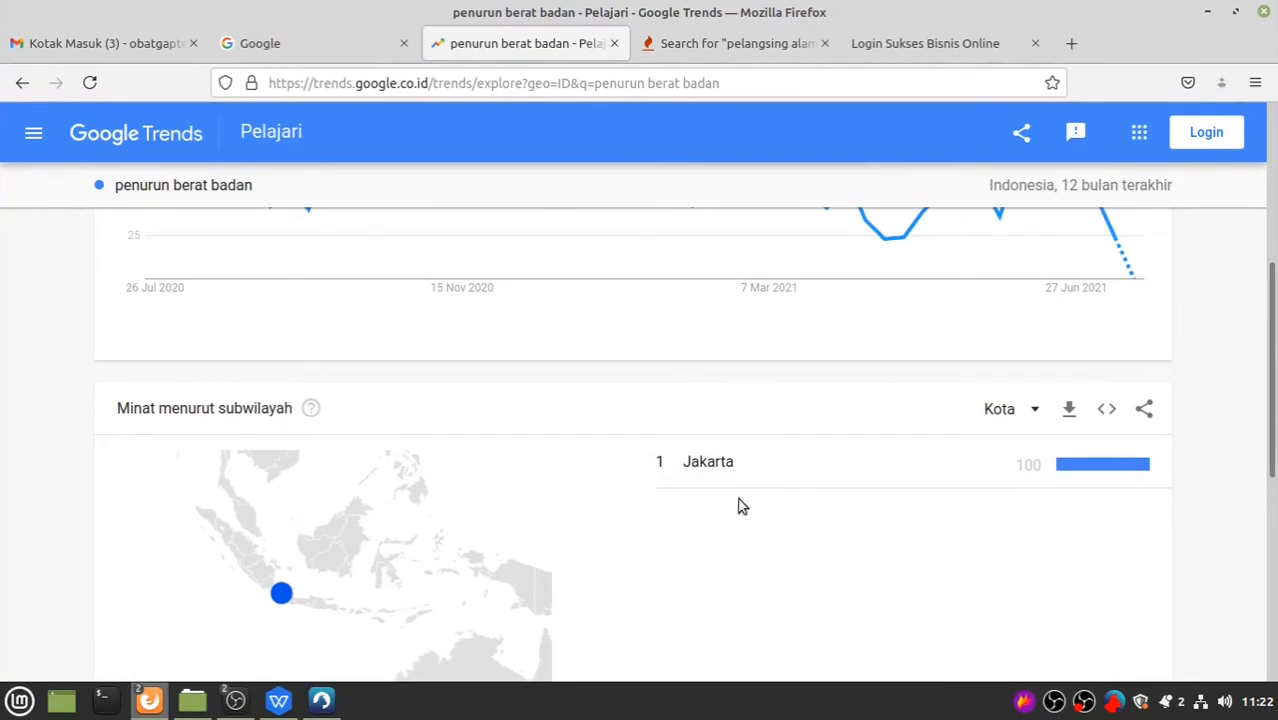
scroll(603, 397, "up", 7)
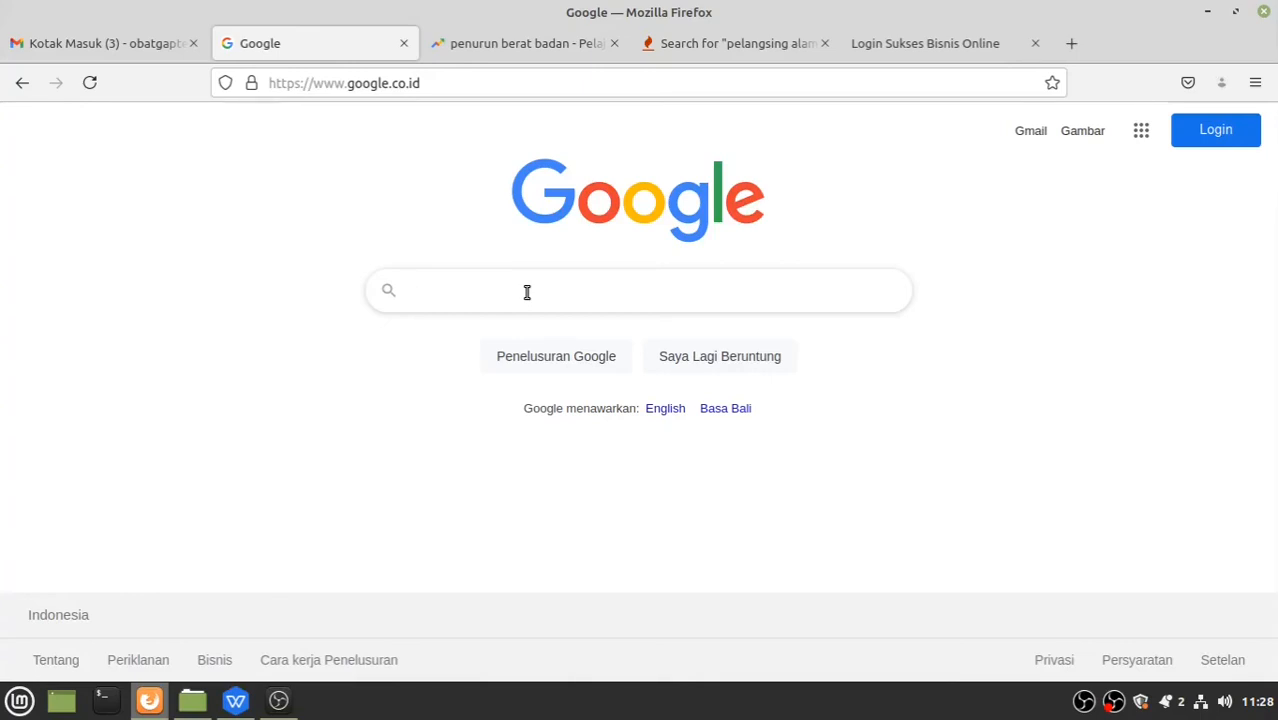
- On the Google homepage, enter "penurun berat badan a" and copy all suggested keywords from the inappropriate-predictions report form
type("penurun berat badan")
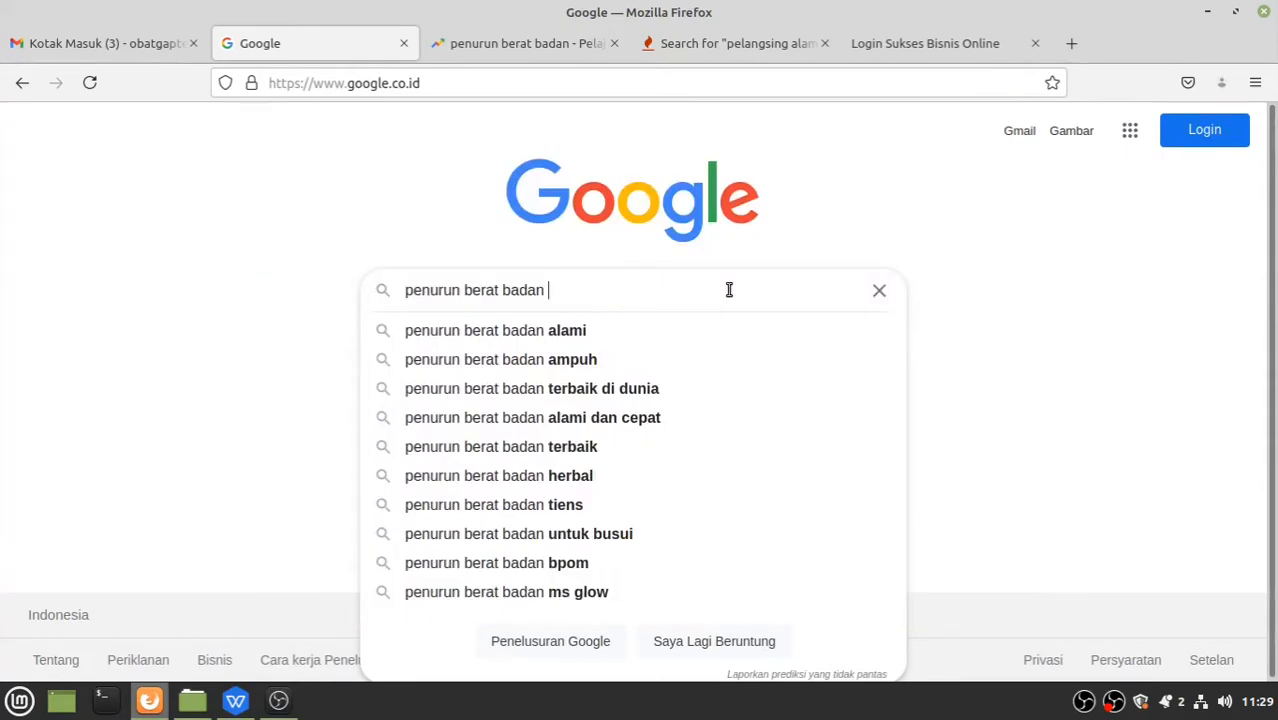
type("a")
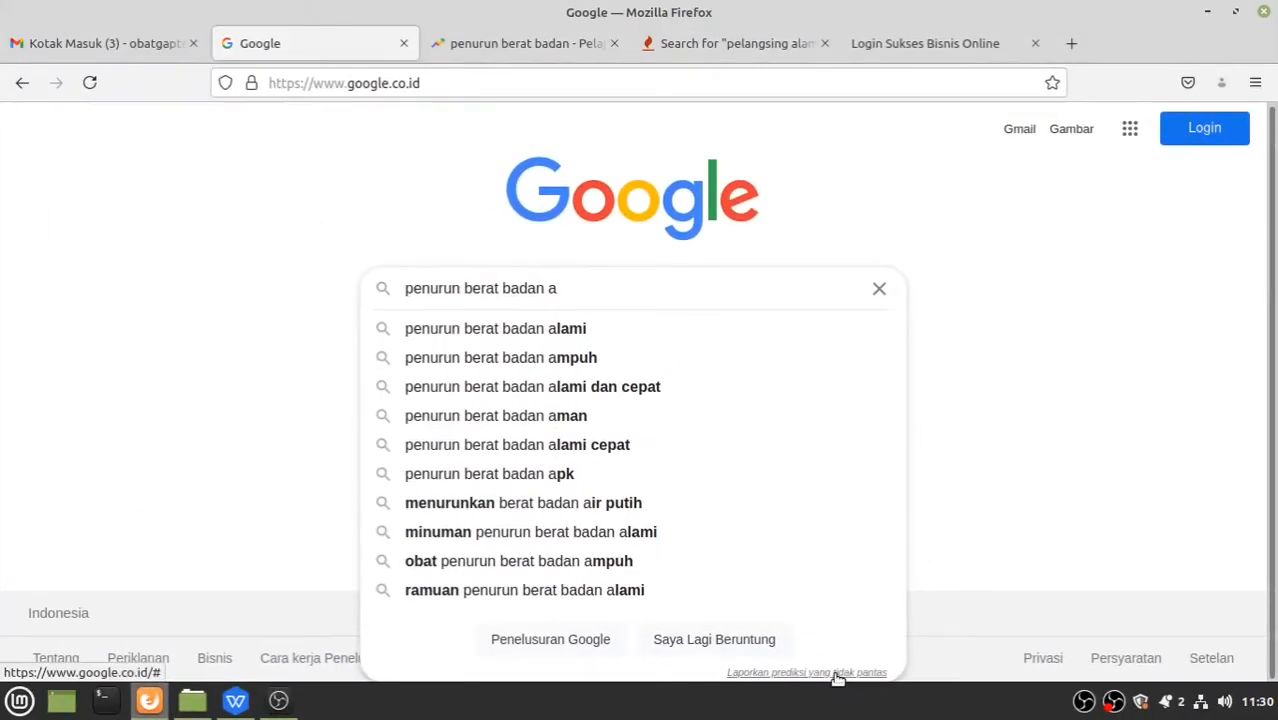
left_click(838, 672)
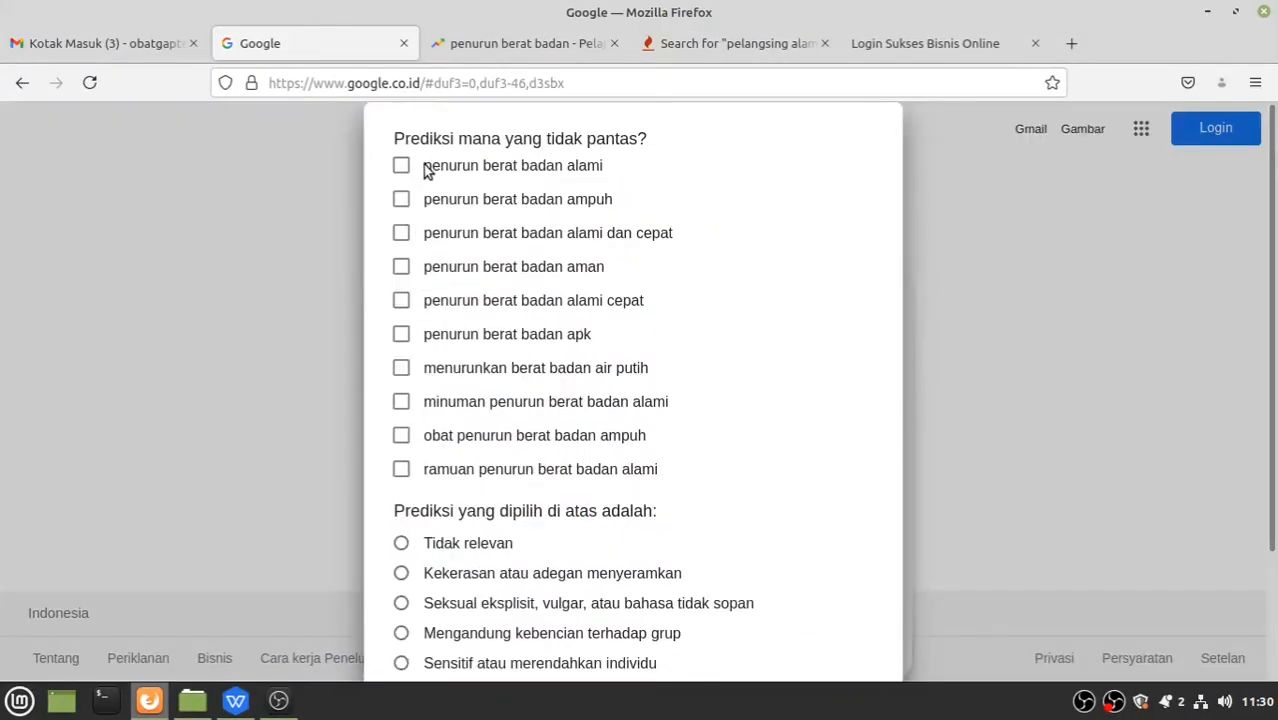
left_click_drag(427, 172, 685, 468)
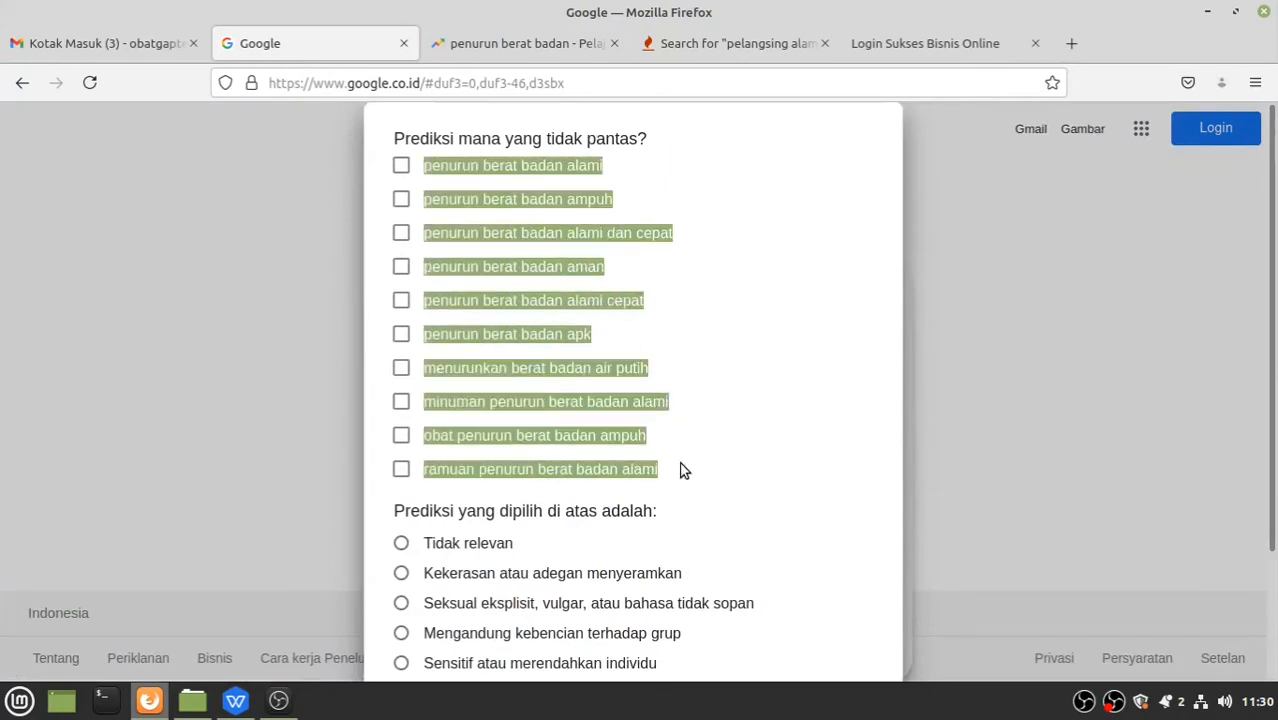
right_click(467, 235)
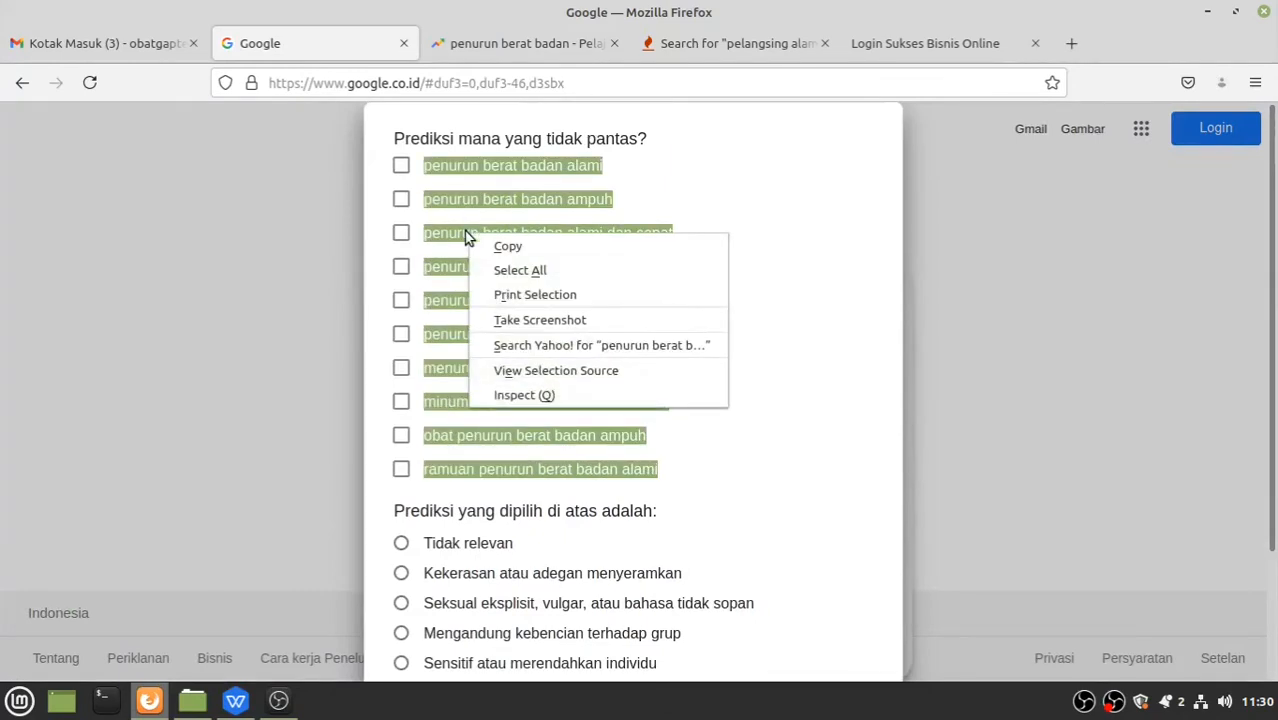
left_click(525, 251)
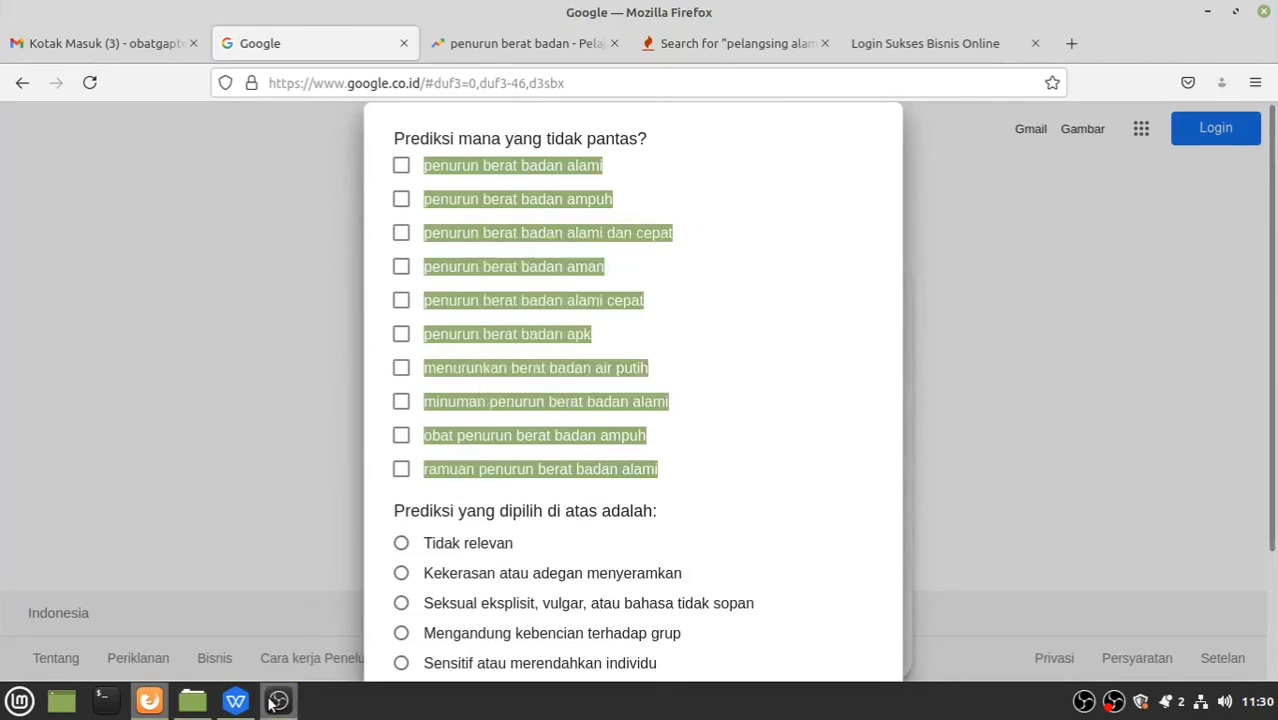
- Switch to the blank WPS spreadsheet and paste the copied keywords as text only, starting at cell B2
left_click(236, 700)
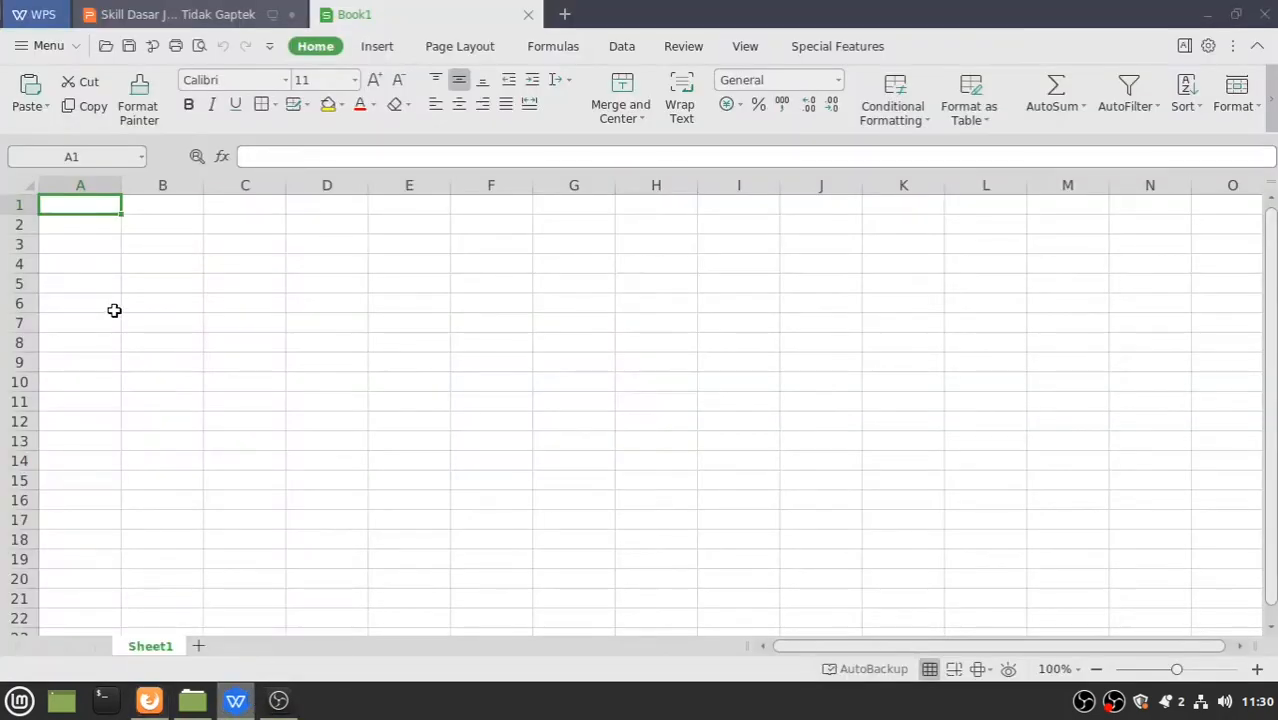
left_click(152, 228)
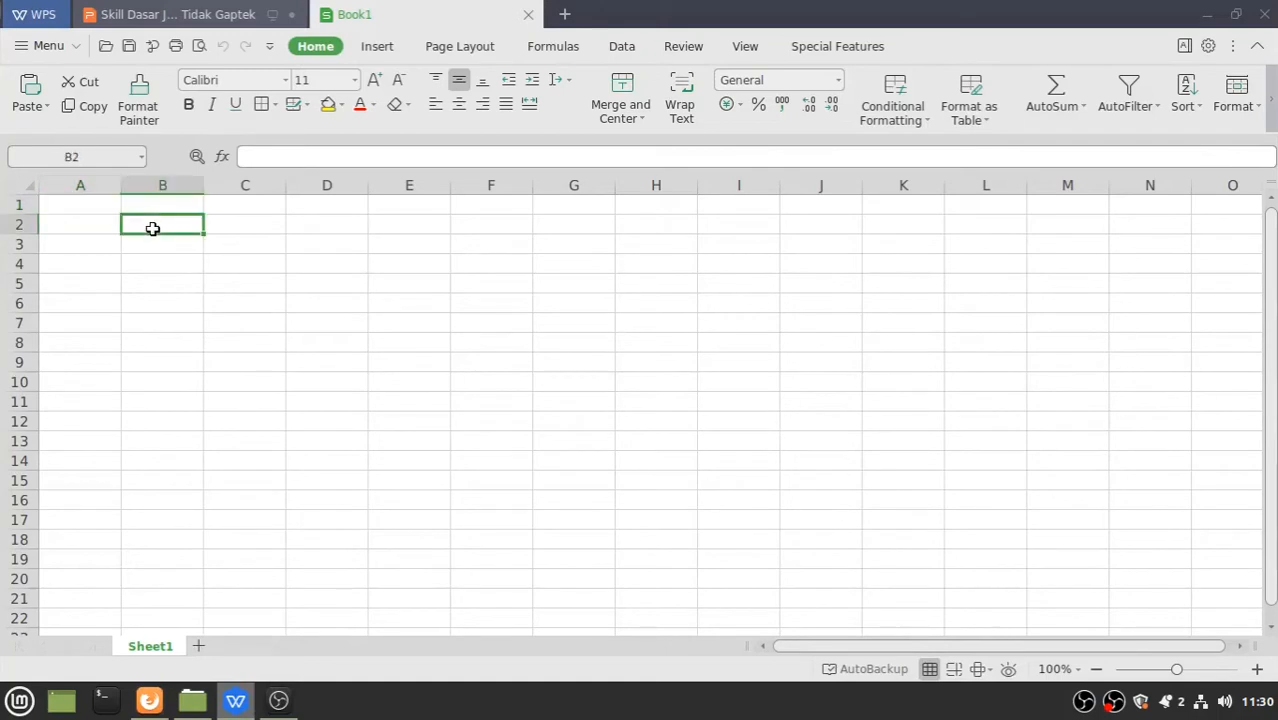
right_click(152, 228)
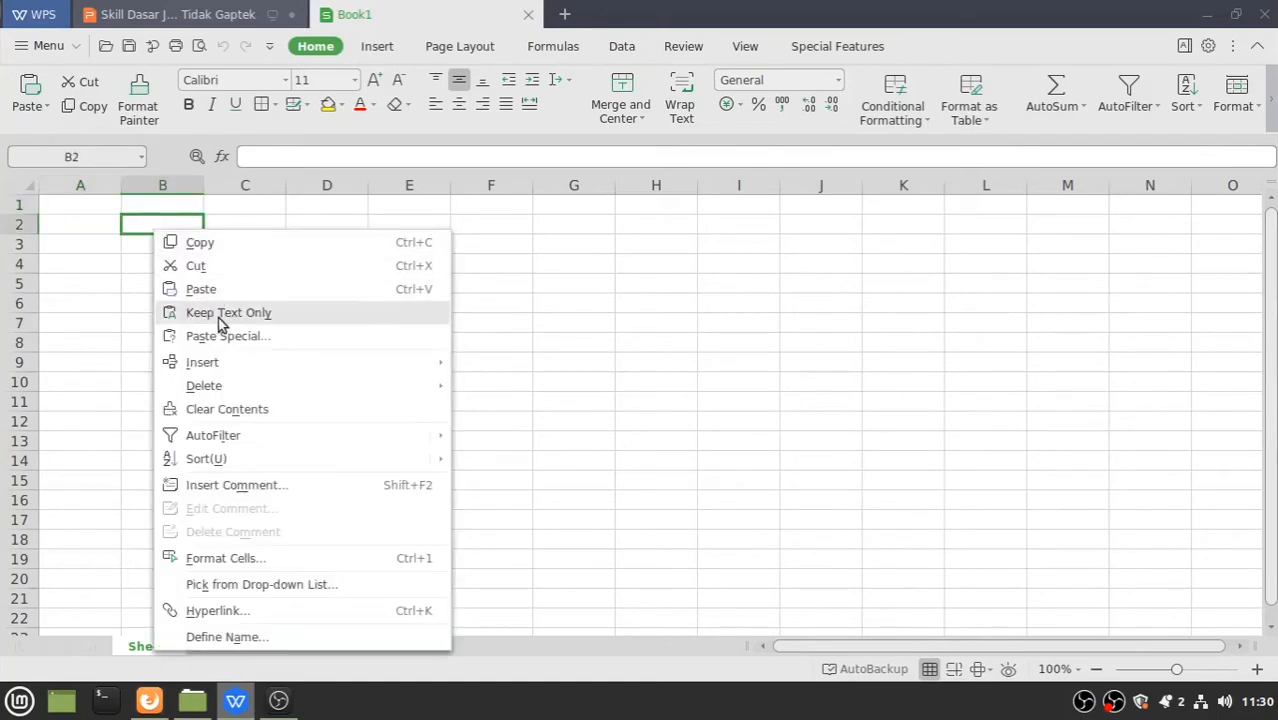
left_click(220, 318)
left_click(262, 462)
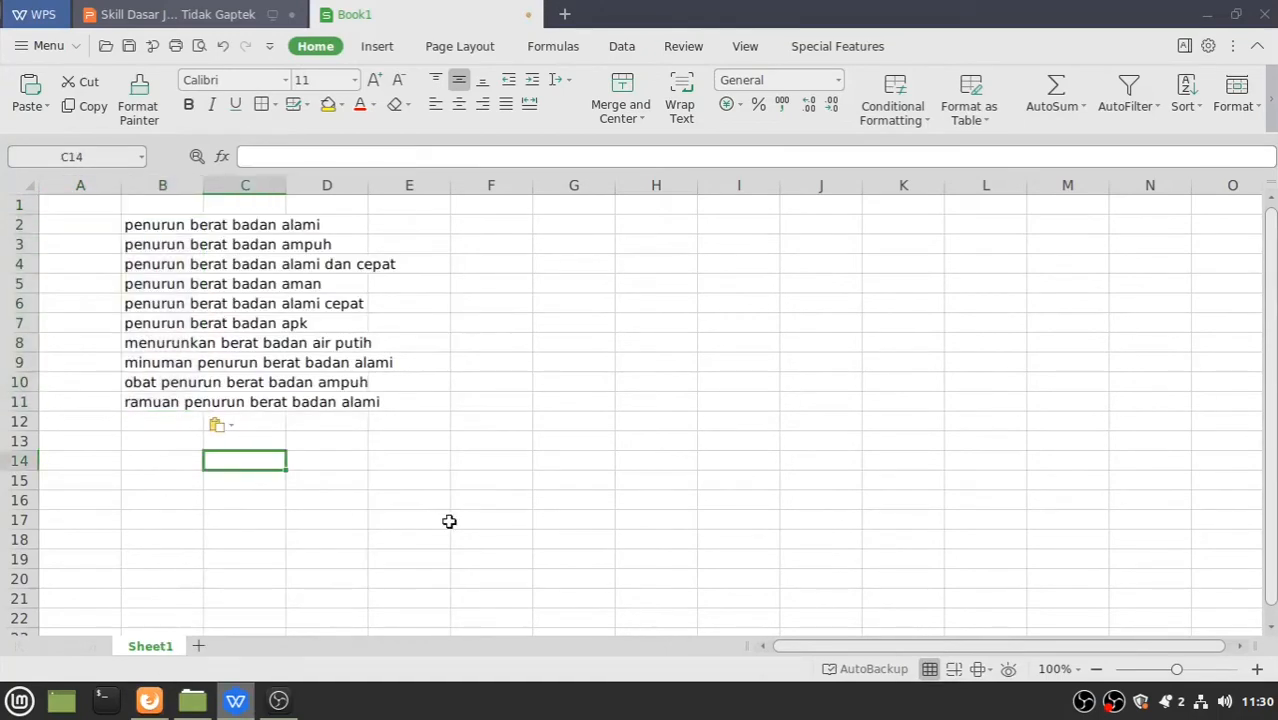
- Back in Google, close the report form, change the query to "penurun berat badan b", and copy its suggestions from the report form
left_click(152, 704)
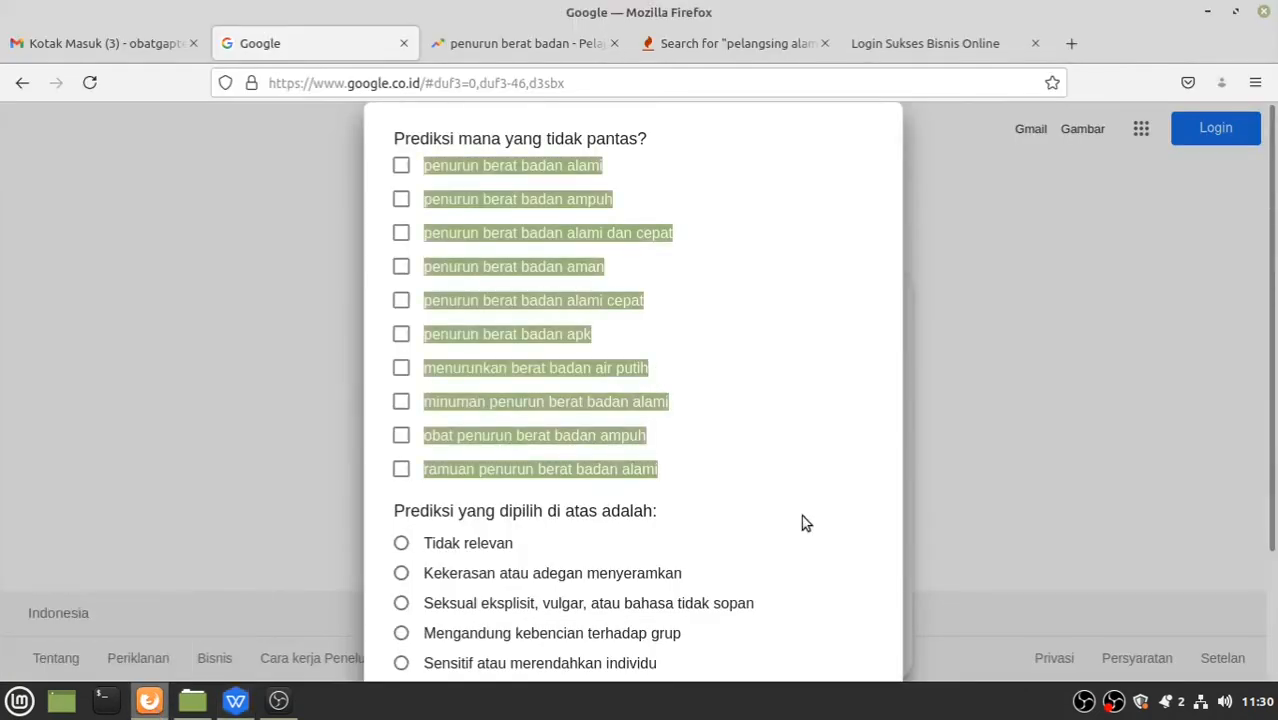
scroll(801, 515, "down", 3)
left_click(781, 654)
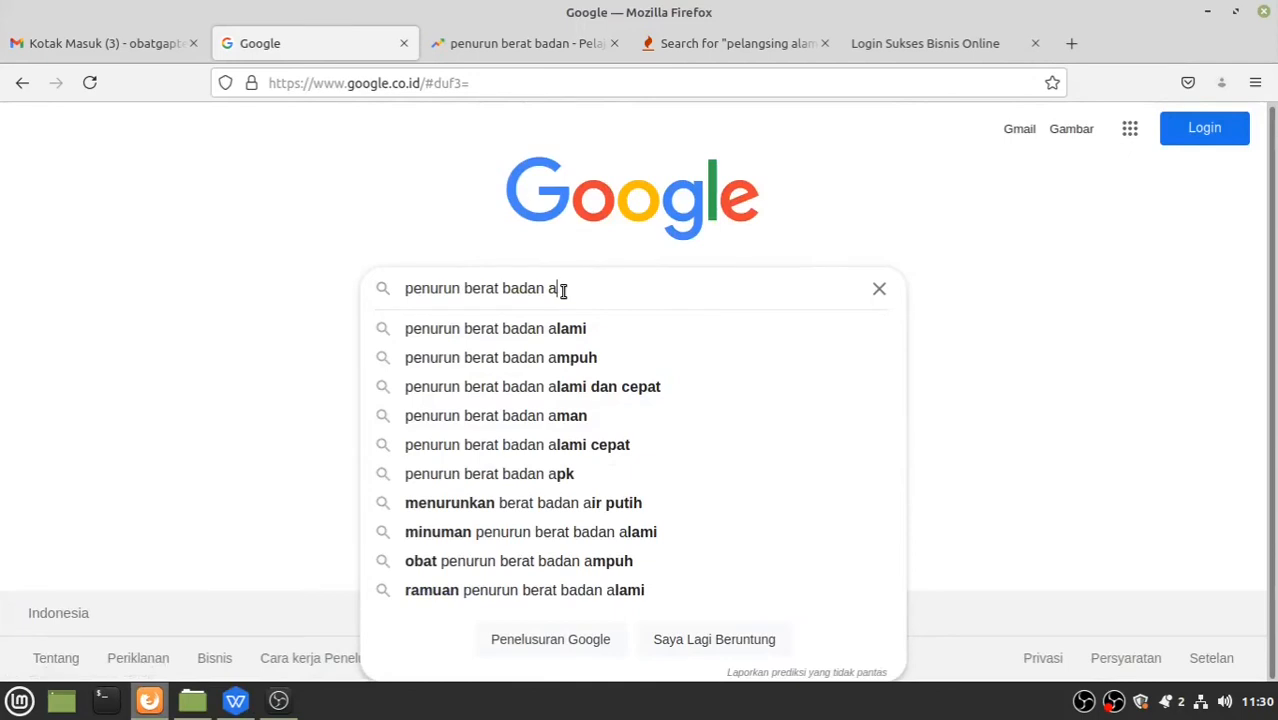
key("BackSpace")
type("b")
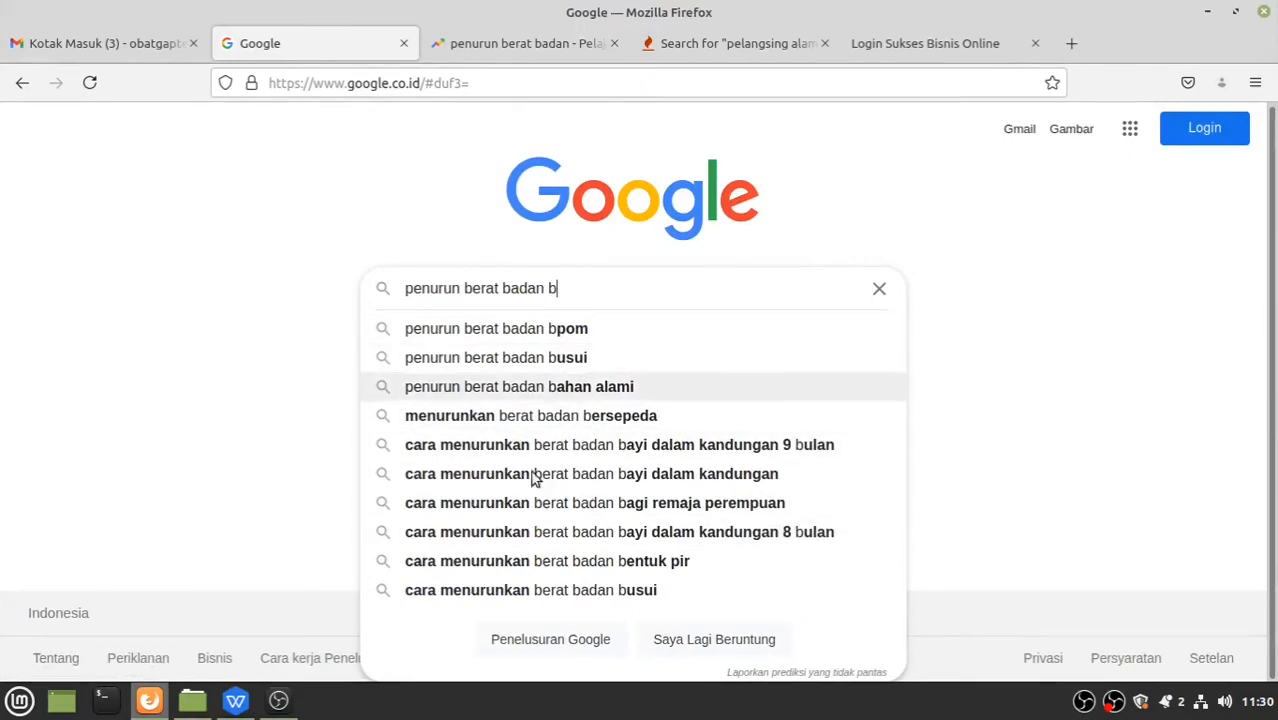
left_click(787, 675)
left_click_drag(430, 168, 700, 490)
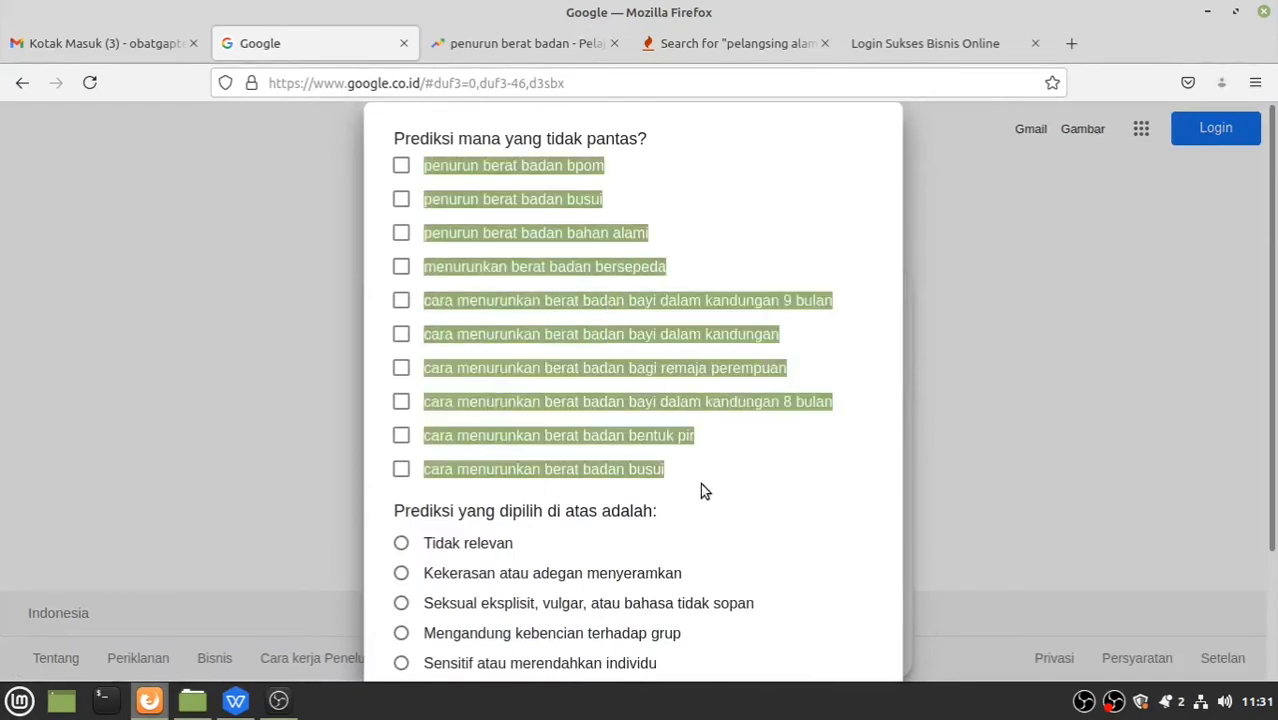
- Return to the WPS spreadsheet and paste the new suggestions below the existing keywords, starting at cell B12
left_click(236, 700)
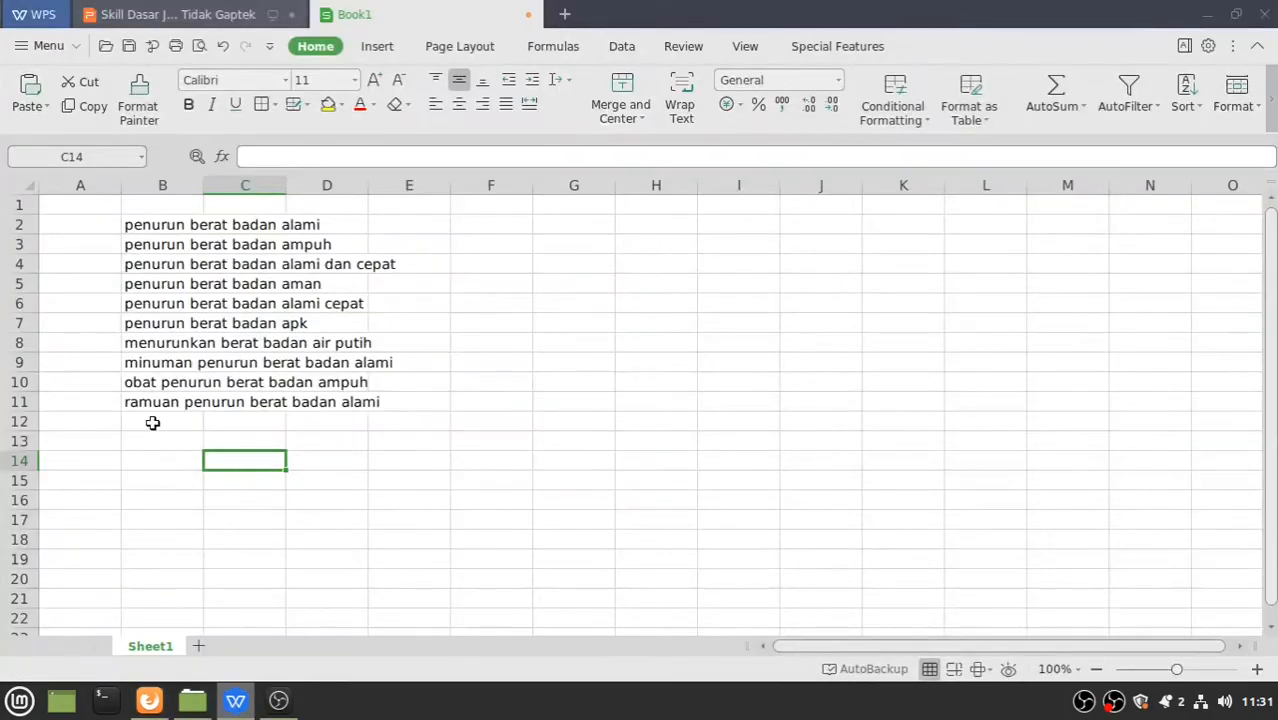
right_click(152, 424)
left_click(230, 85)
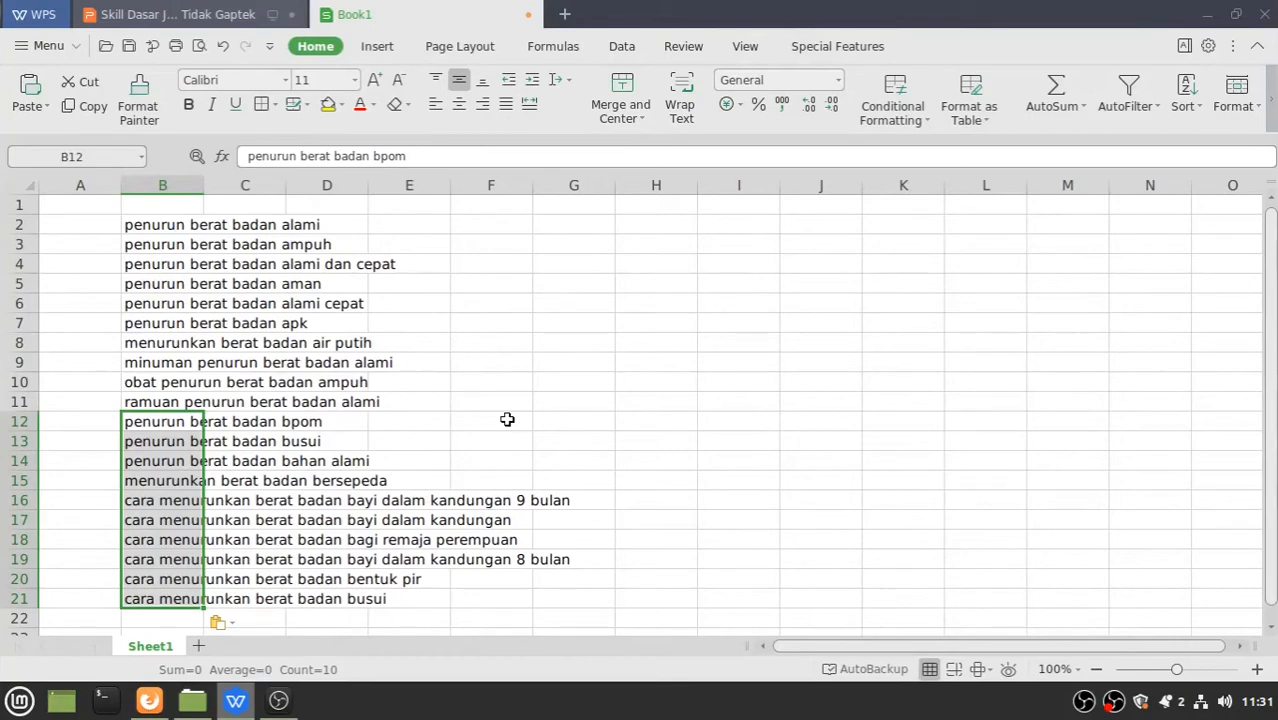
- Switch to Google and view the suggestions for "penurun berat badan" with the letters a, b and c placed in turn before it
key("alt+Tab")
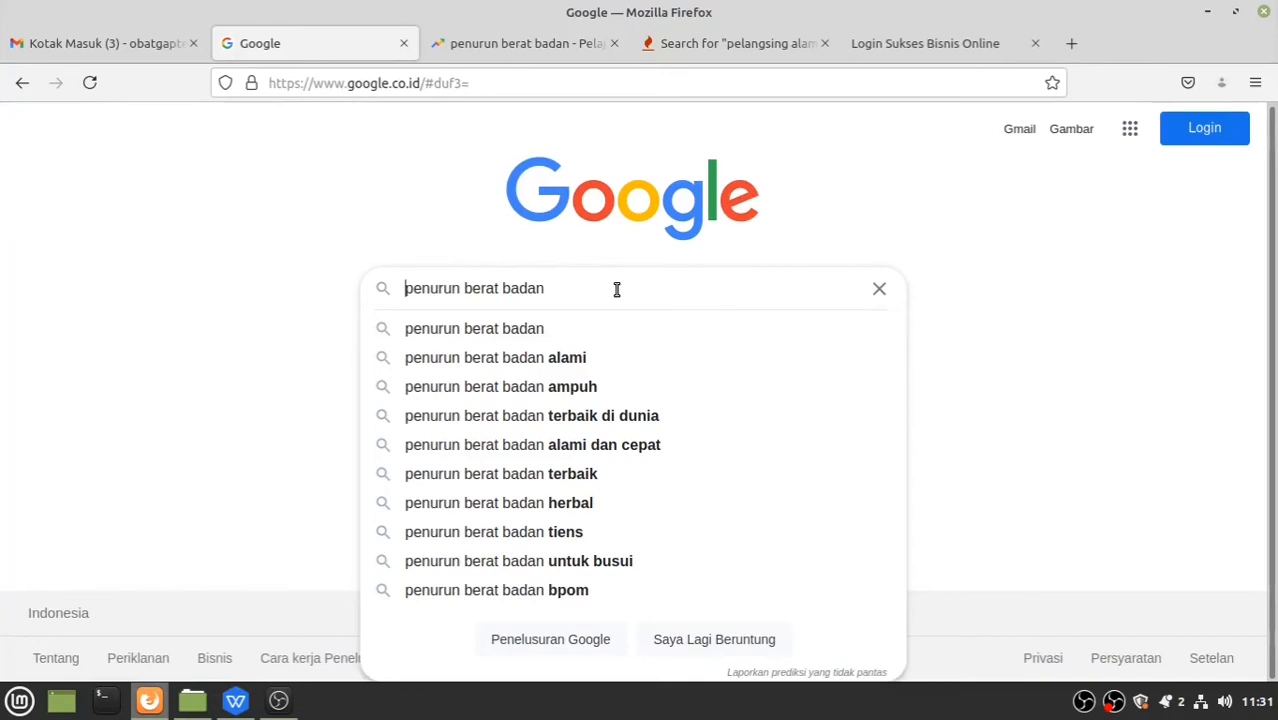
type("a")
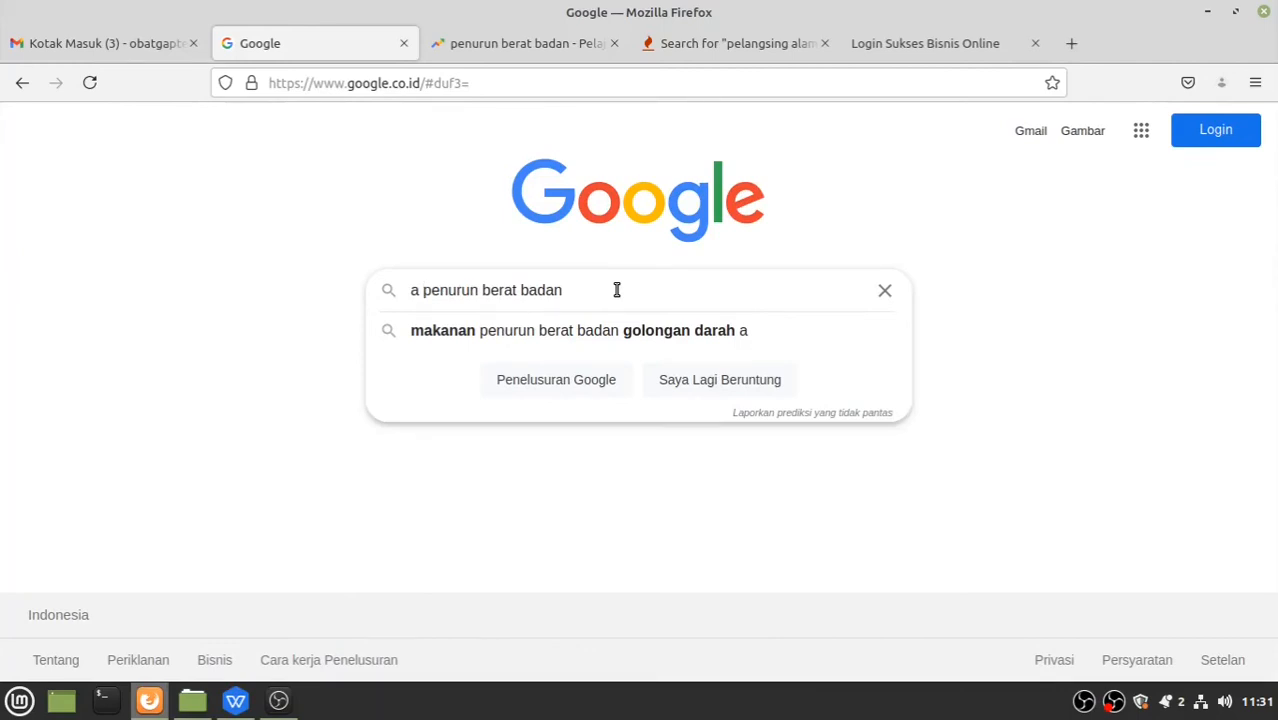
key("BackSpace")
key("BackSpace")
type("b")
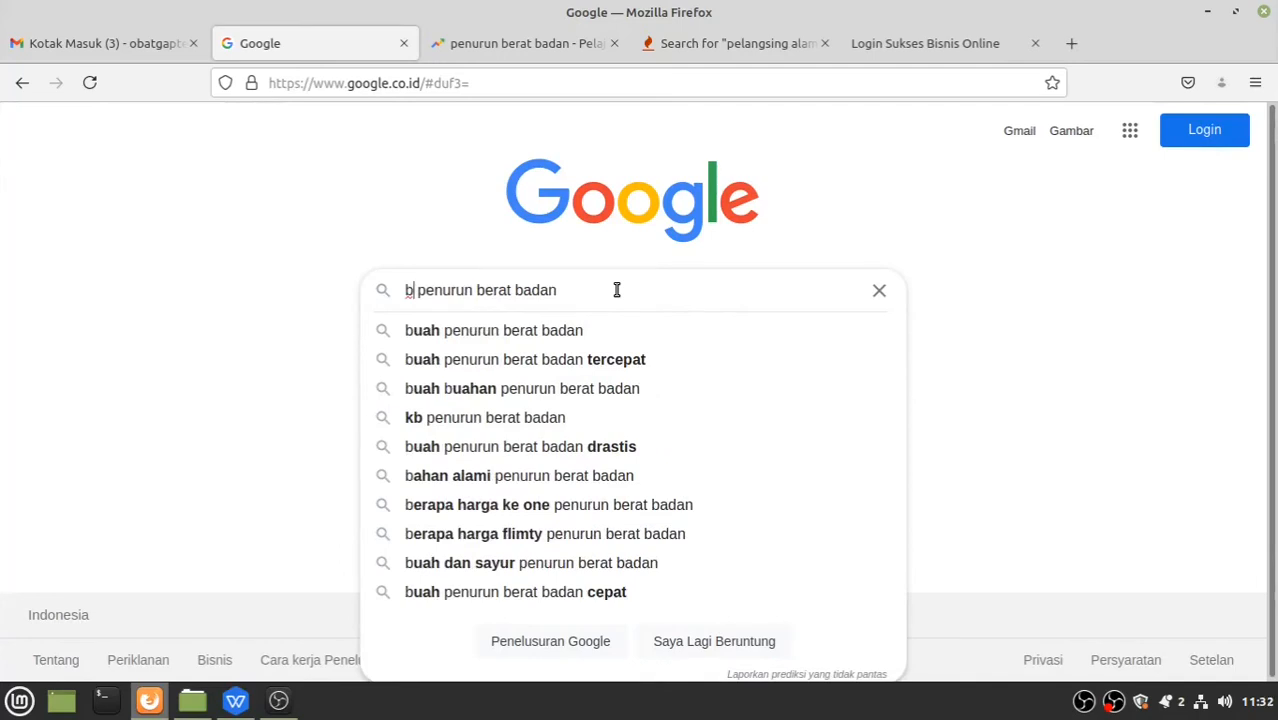
key("BackSpace")
type("c")
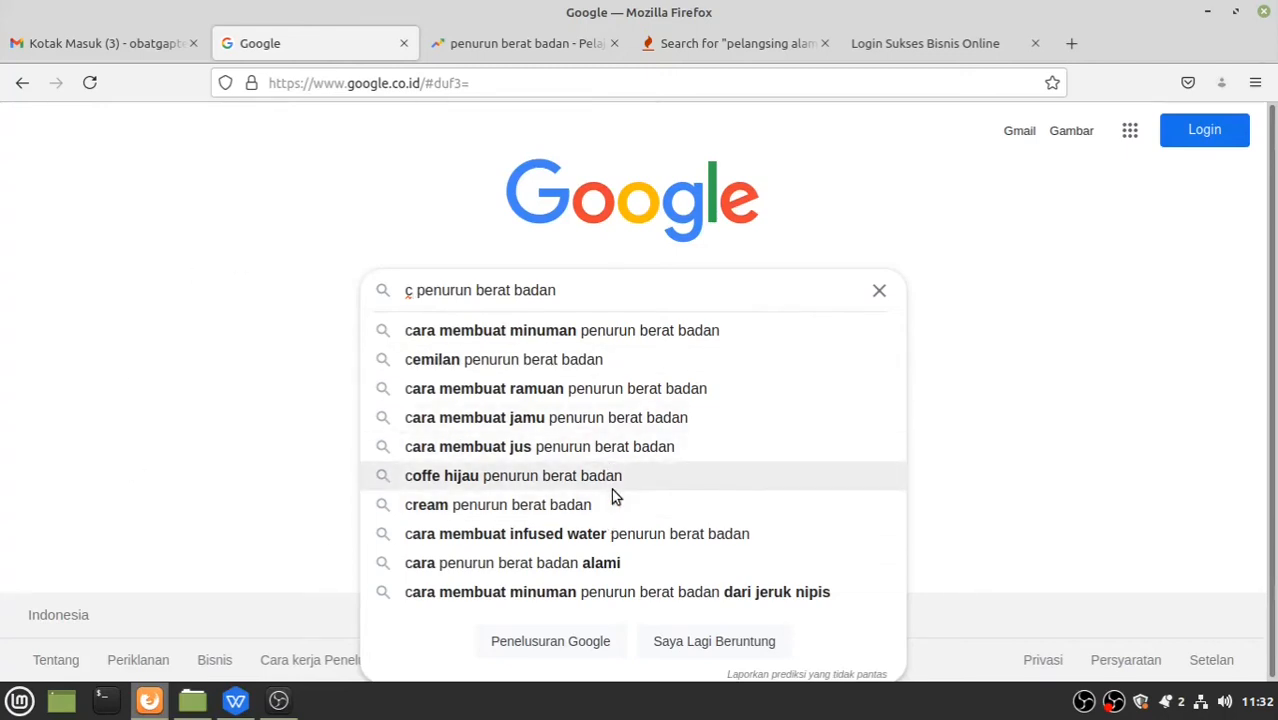
left_click(237, 705)
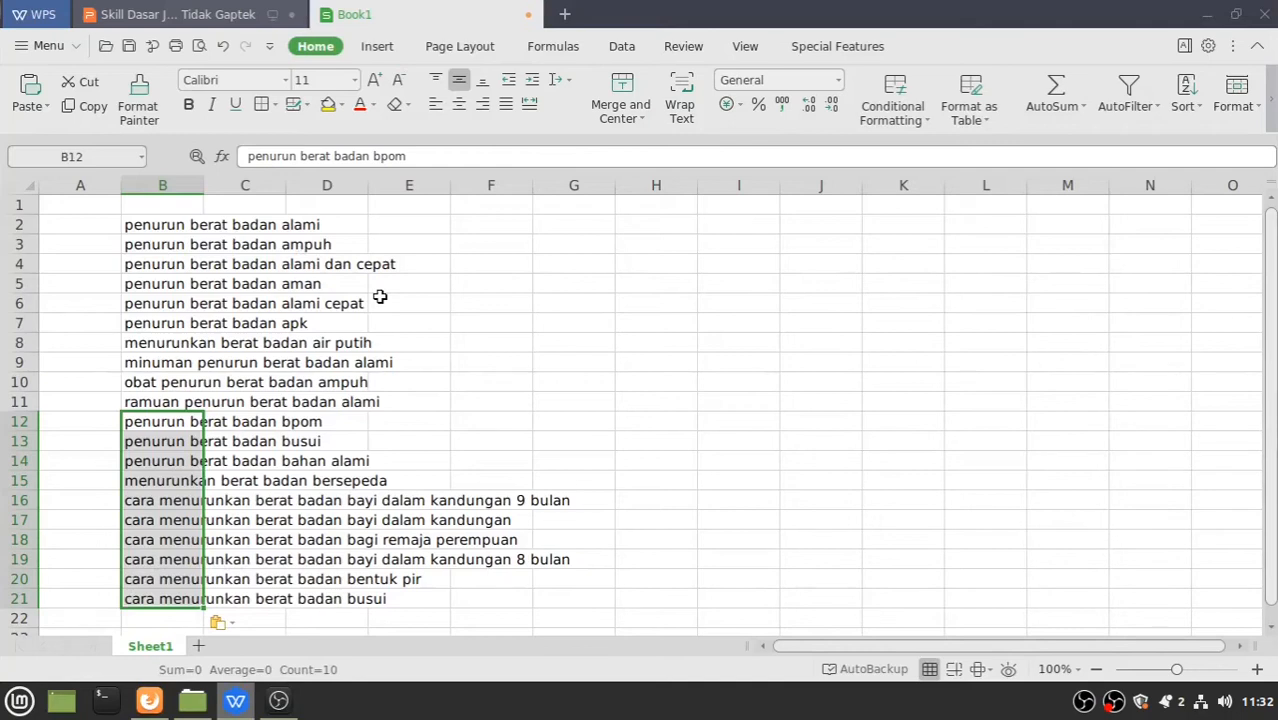
left_click(621, 46)
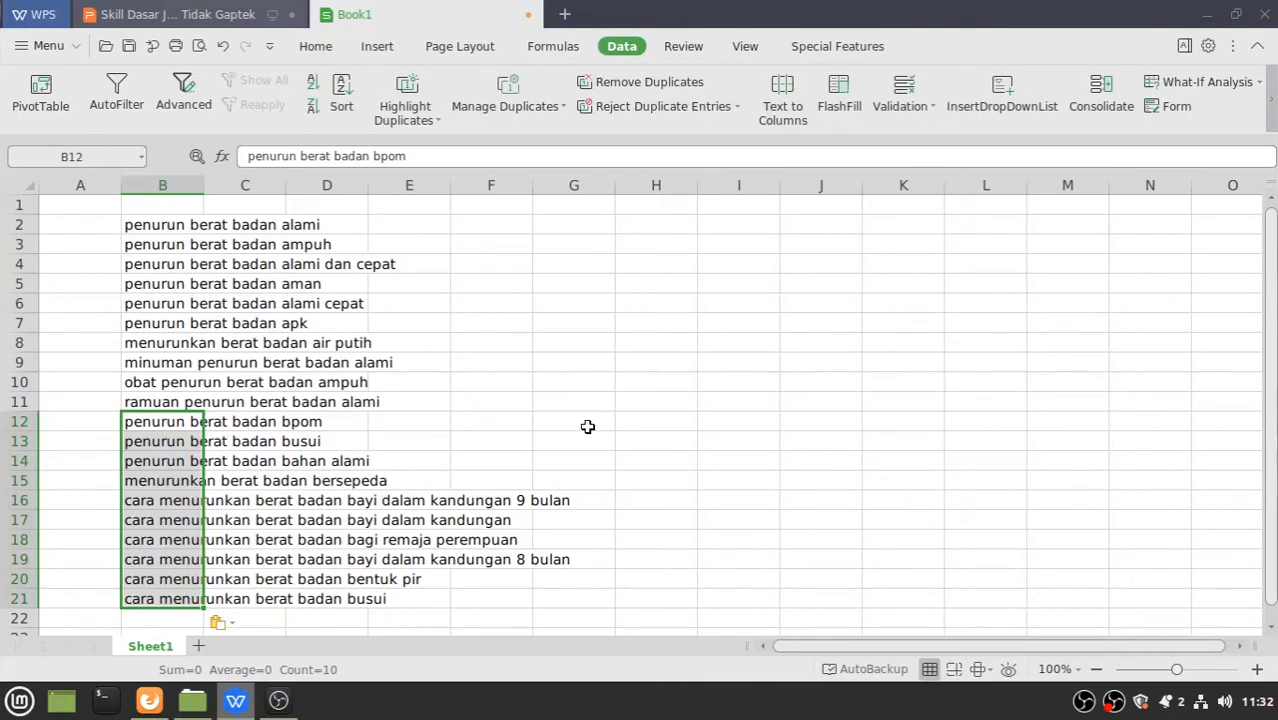
left_click(149, 700)
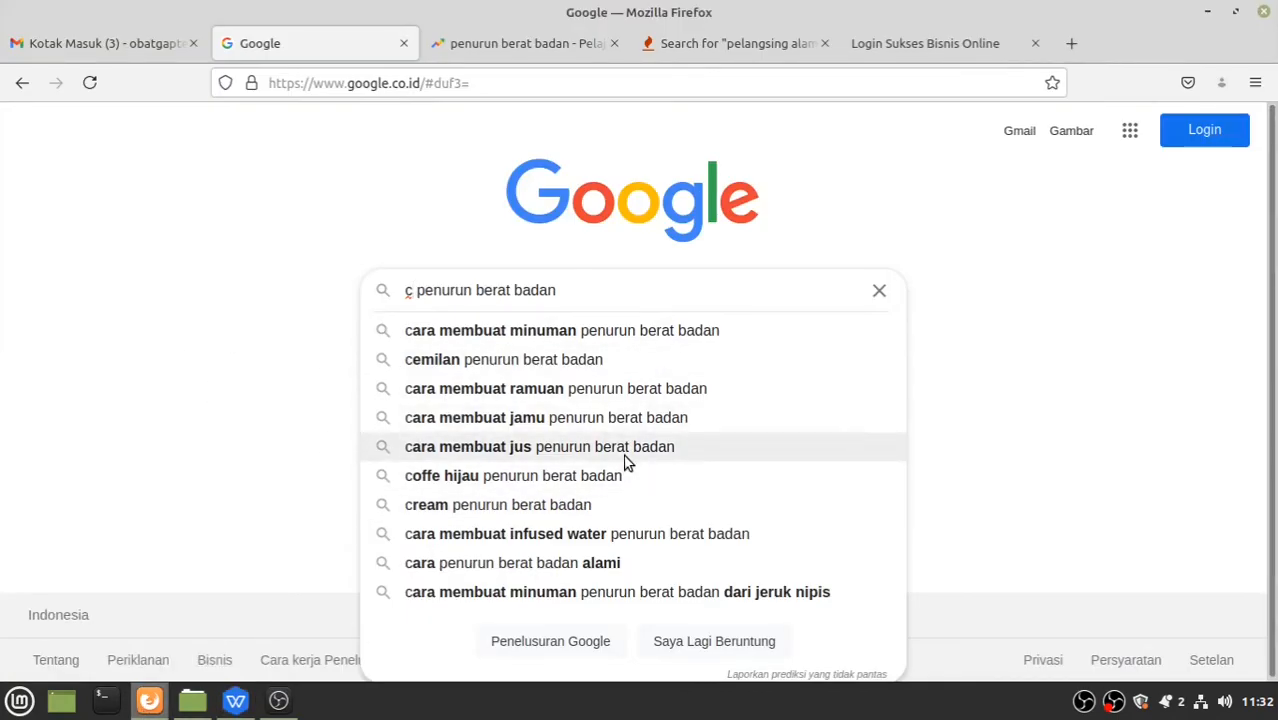
- Switch to the WPS spreadsheet and delete row 7, which holds the irrelevant keyword "penurun berat badan apk"
key("alt+Tab")
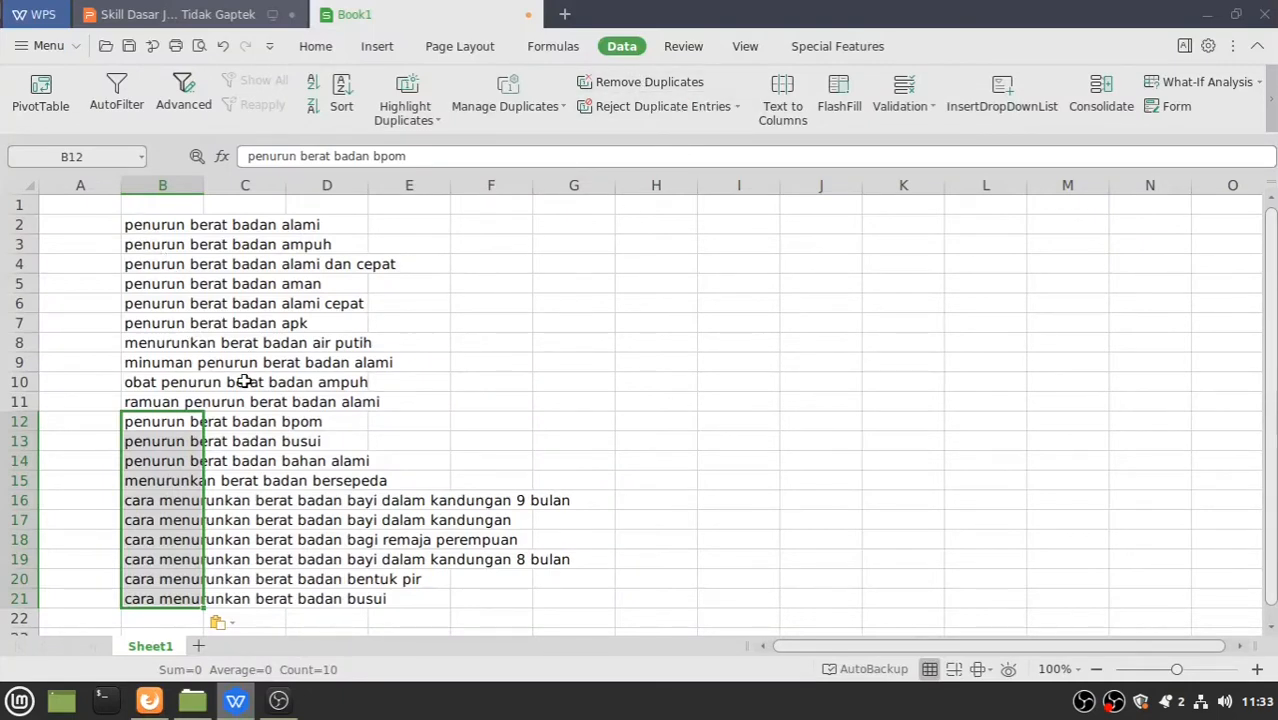
left_click(431, 436)
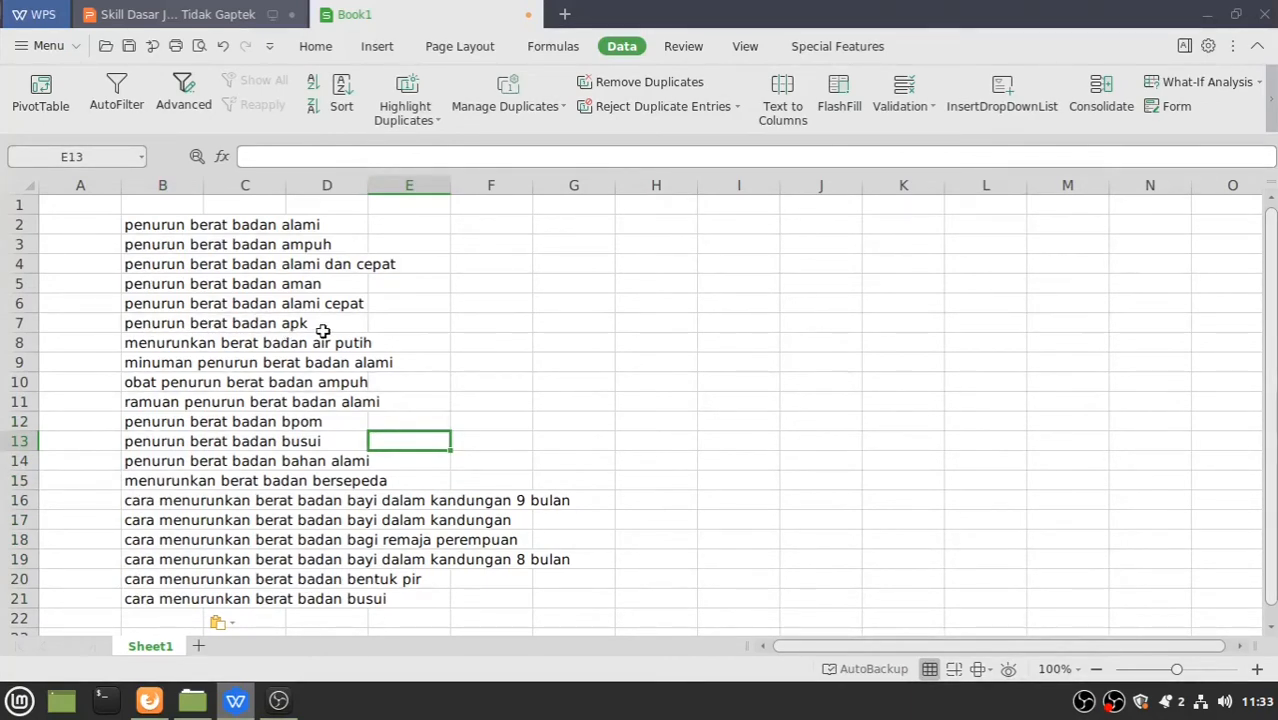
left_click(16, 322)
right_click(16, 322)
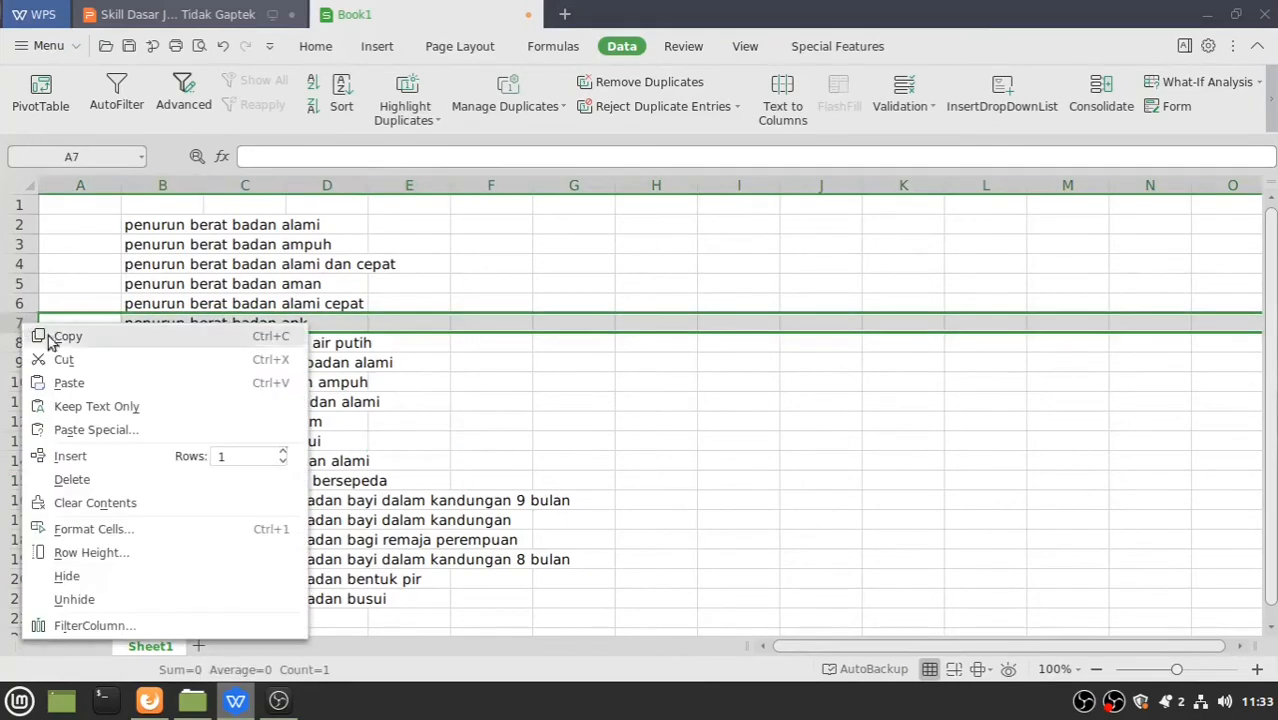
left_click(86, 479)
left_click(362, 441)
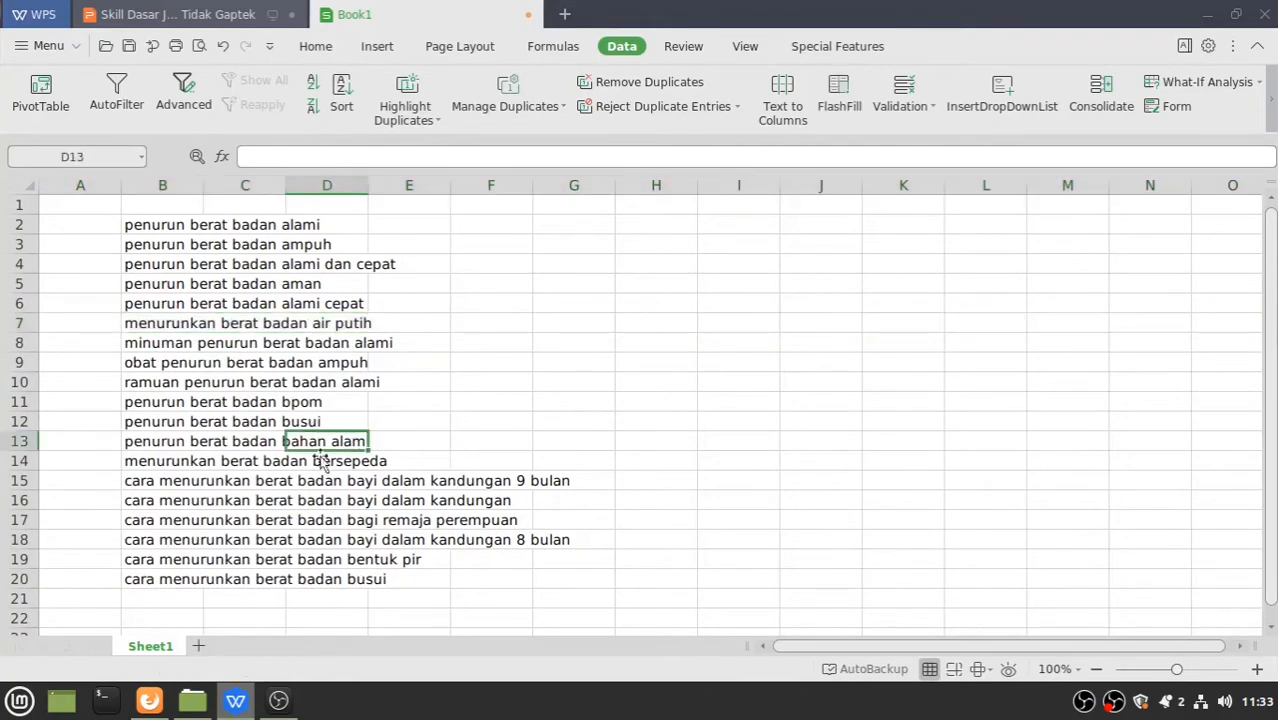
- Delete rows 15 to 18, from the "bayi dalam kandungan 9 bulan" keyword through the "bayi dalam kandungan 8 bulan" keyword
scroll(312, 486, "down", 1)
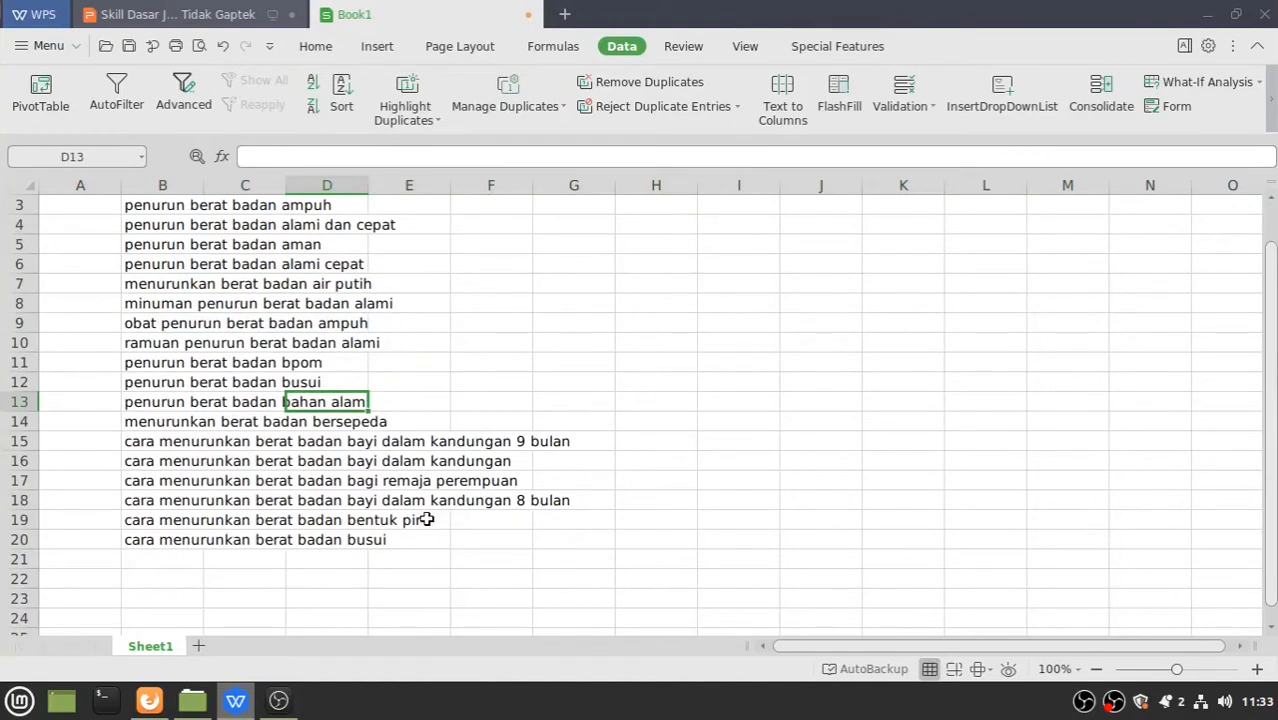
left_click_drag(19, 436, 5, 503)
right_click(12, 458)
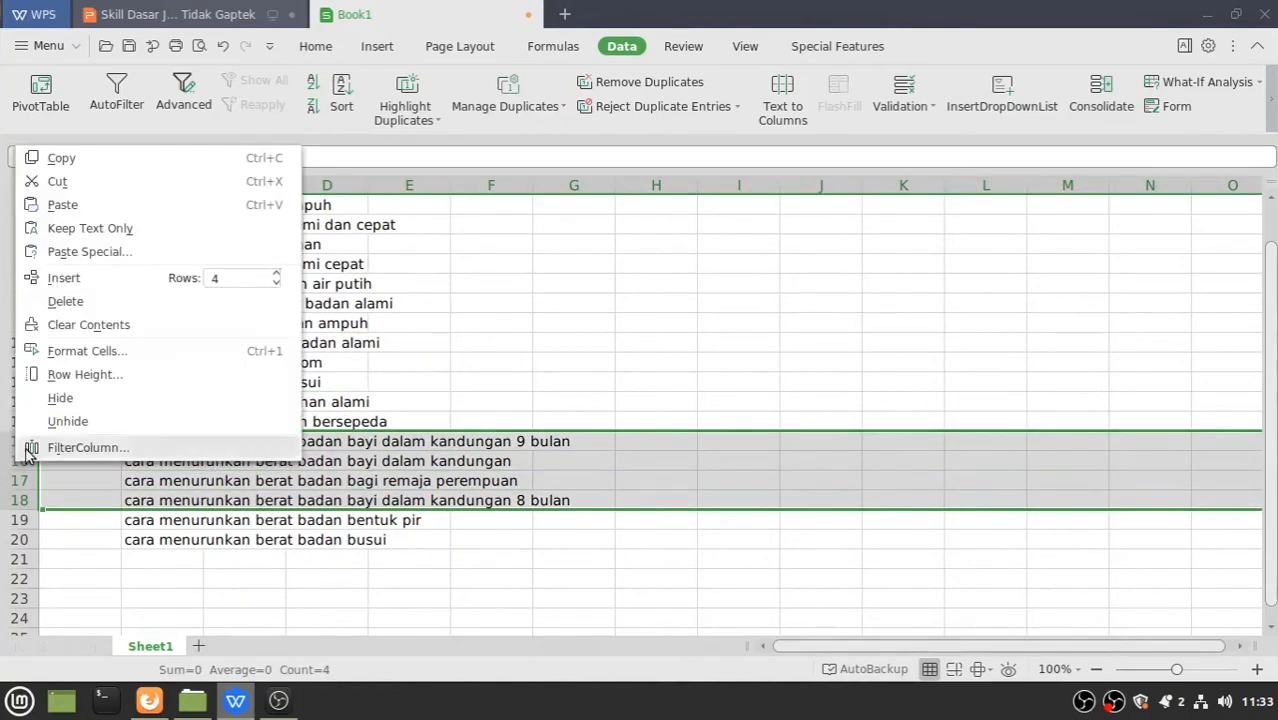
left_click(110, 294)
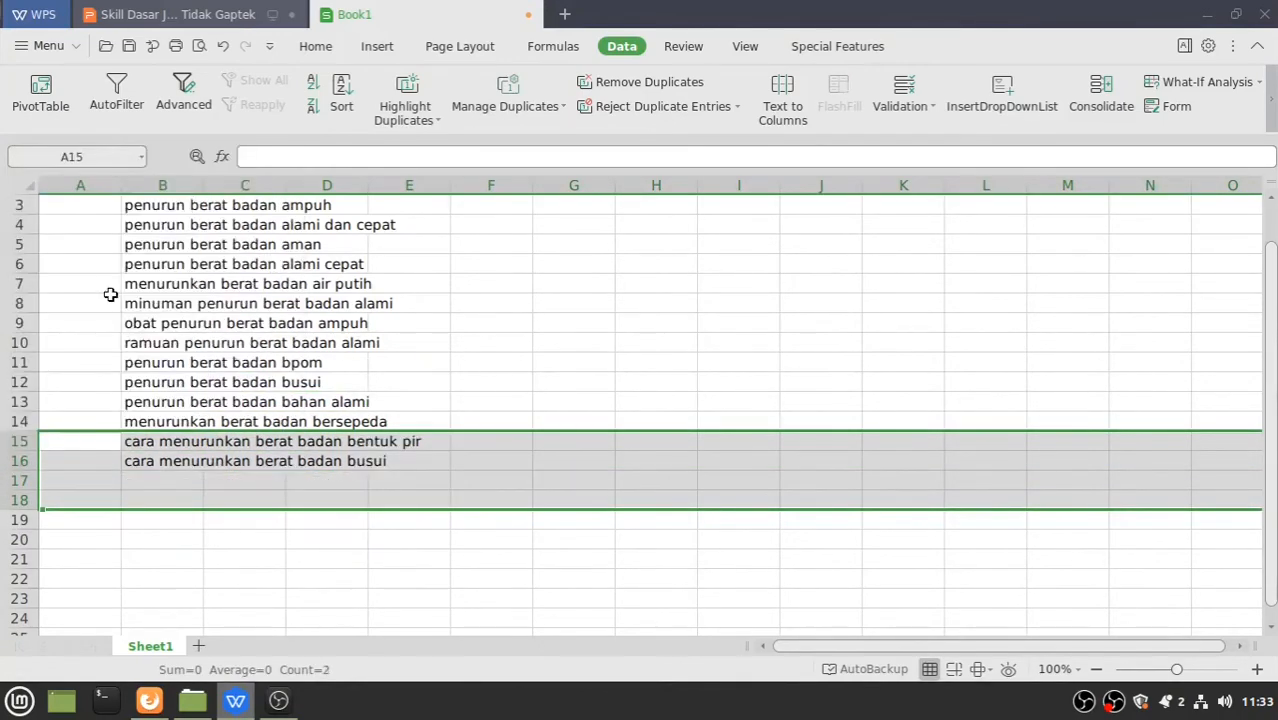
left_click(327, 424)
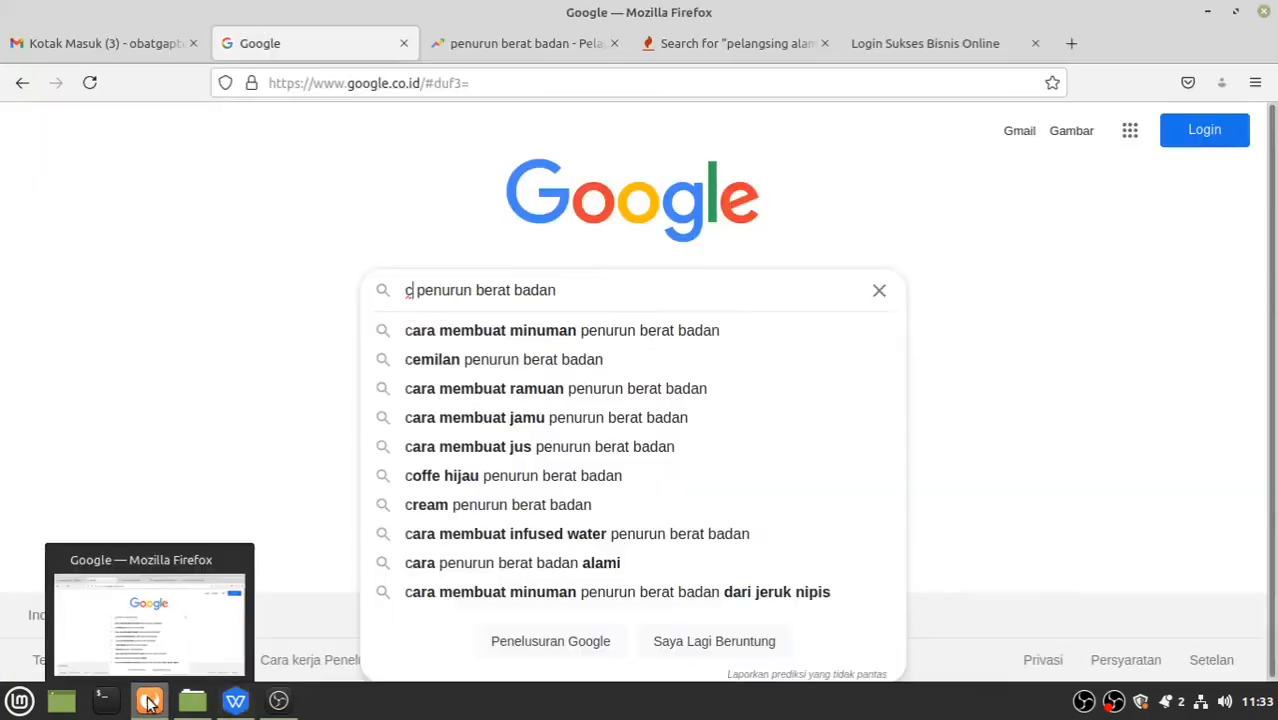
- Switch to the Keyword Tool results for "pelangsing alami" in Firefox and copy all found keywords to the clipboard
left_click(149, 700)
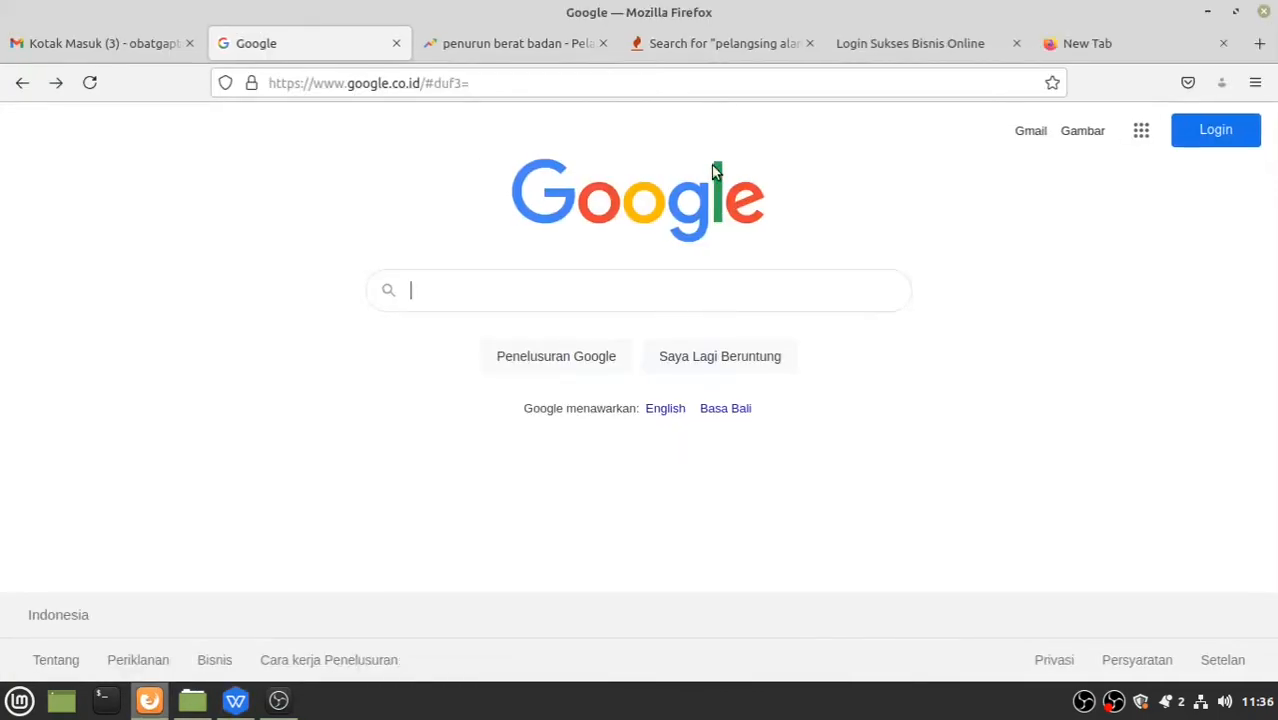
left_click(700, 50)
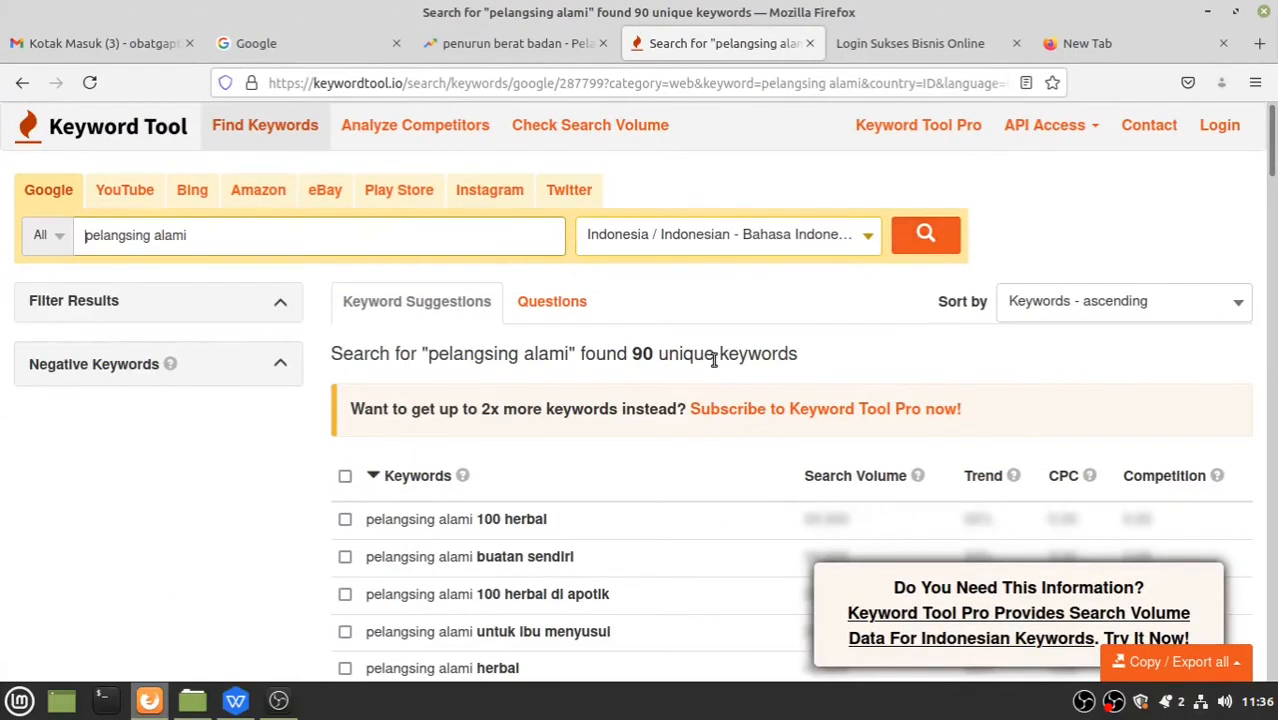
scroll(715, 362, "down", 2)
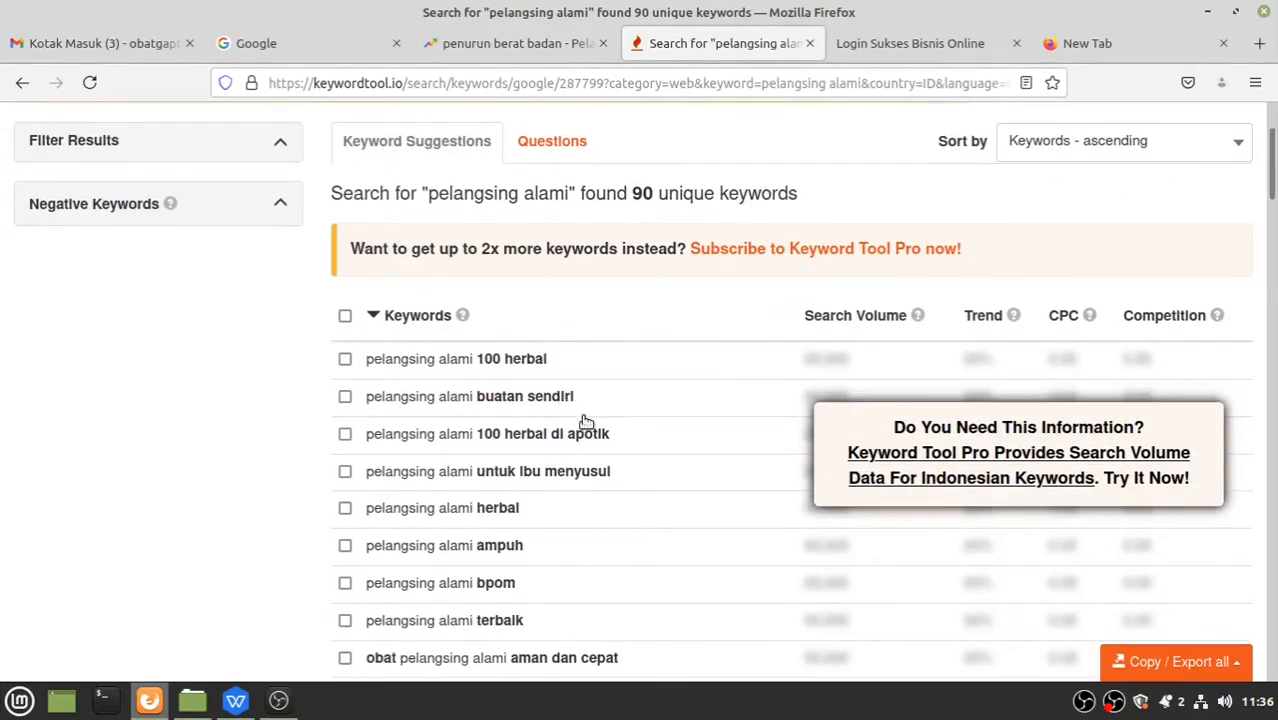
scroll(574, 378, "down", 3)
scroll(642, 508, "down", 8)
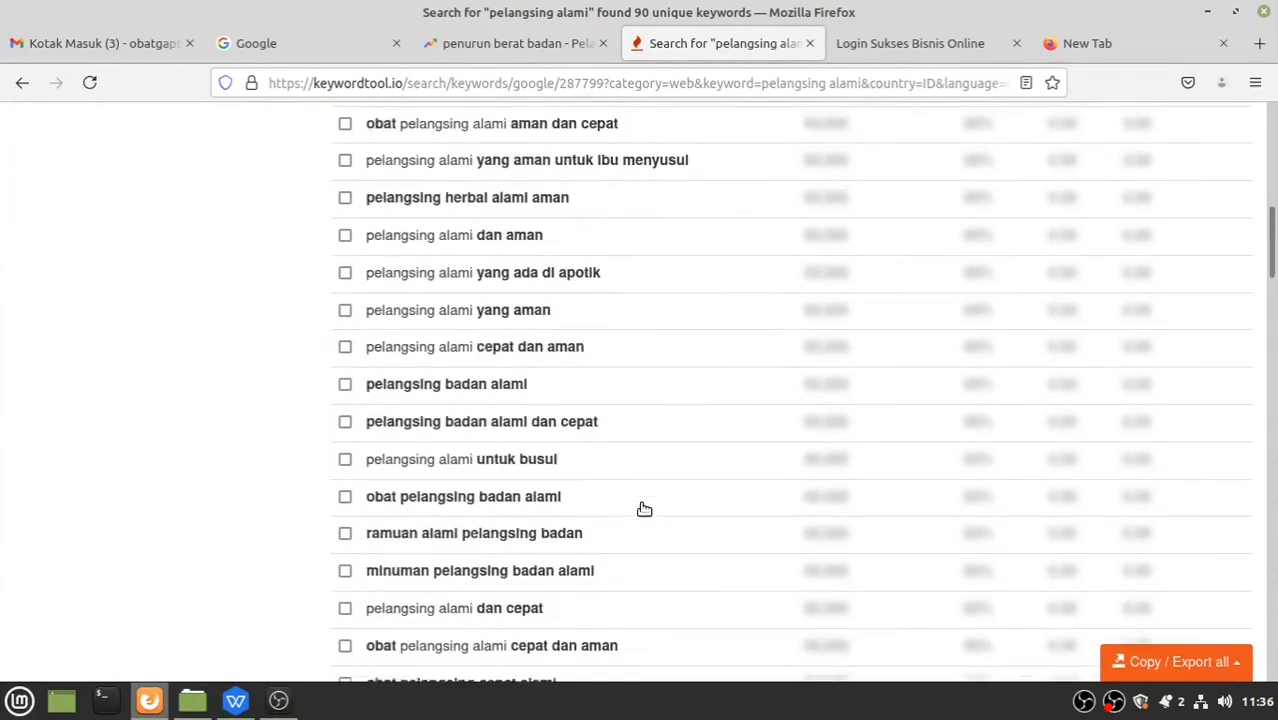
scroll(612, 328, "down", 8)
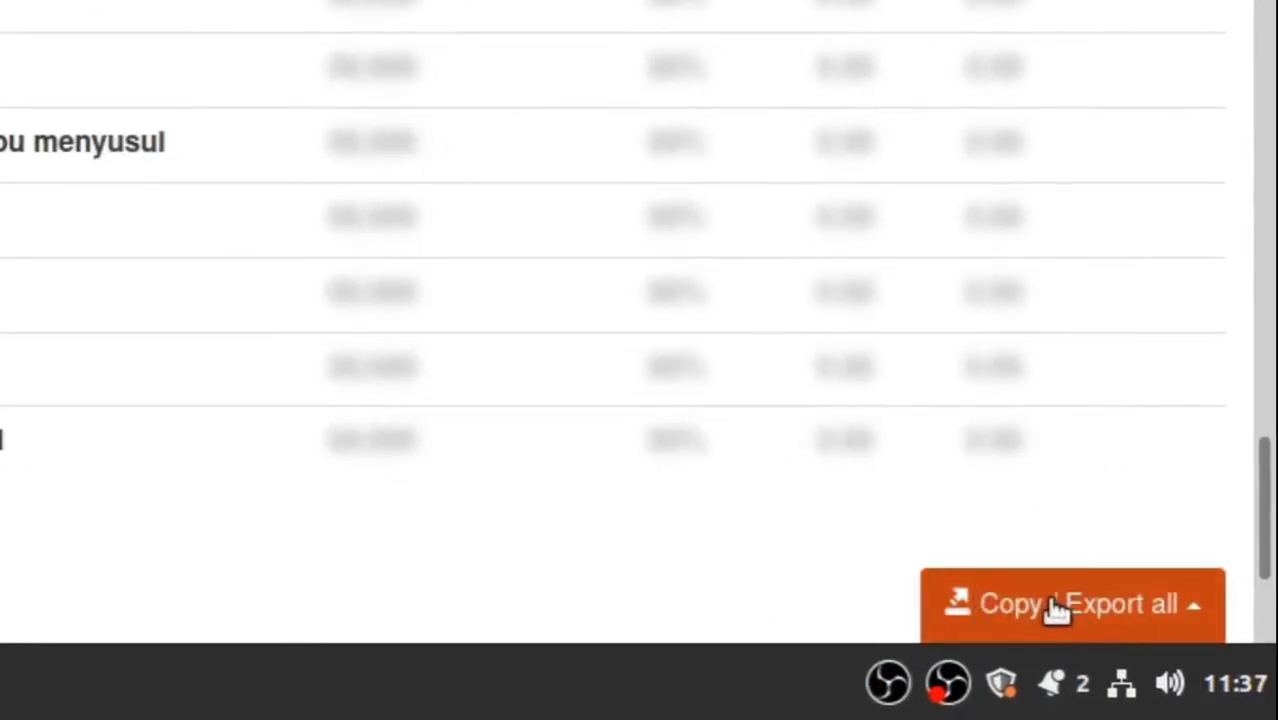
left_click(1060, 607)
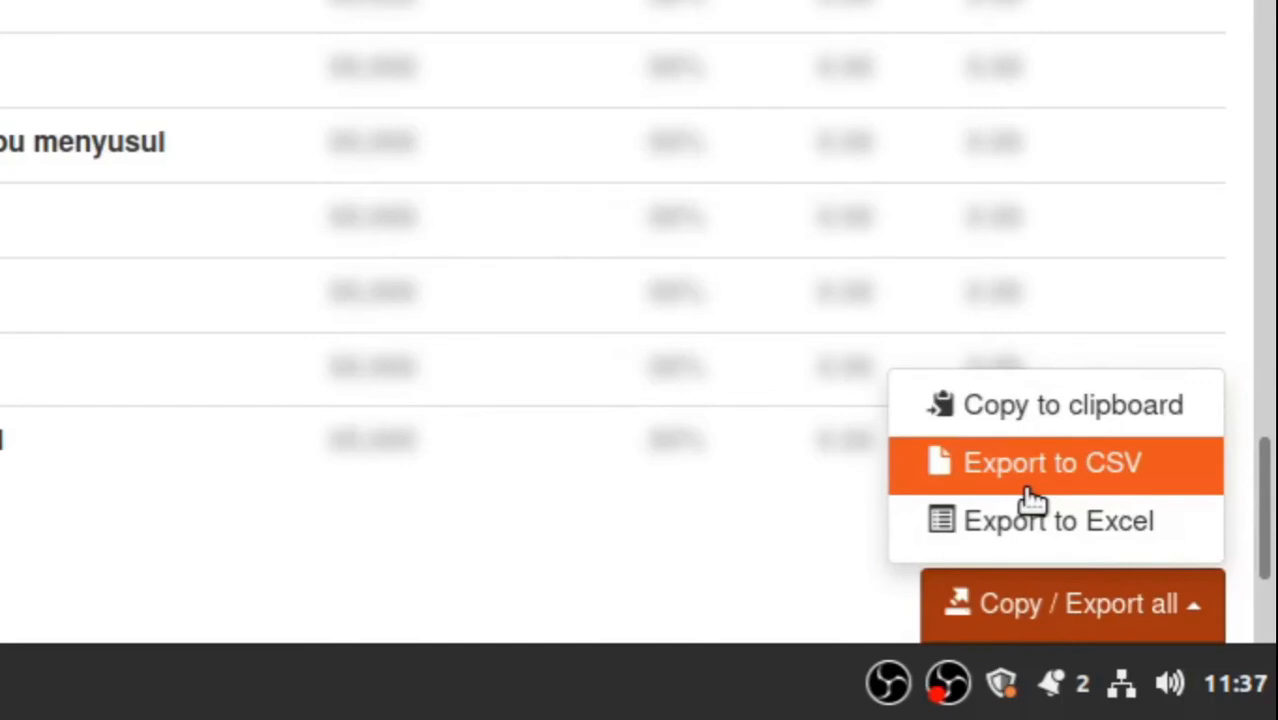
left_click(1022, 430)
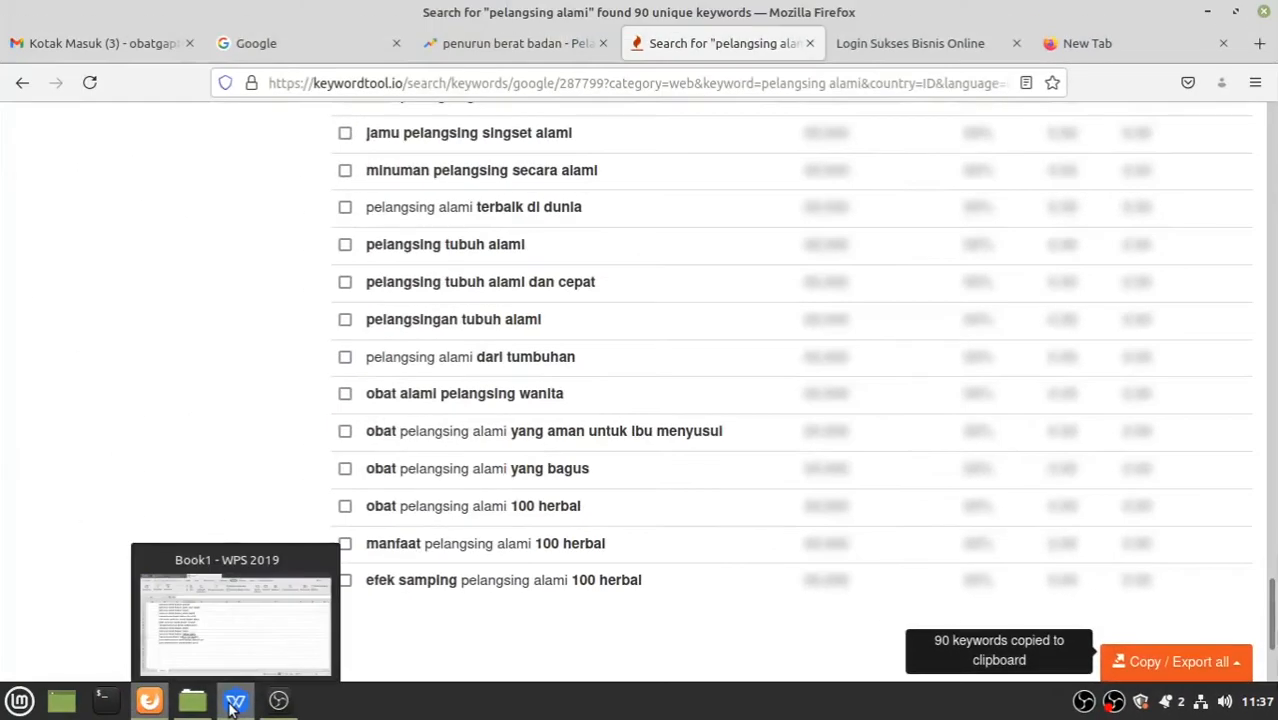
- Switch to the WPS workbook, add a new sheet, and paste the copied keywords as text only starting at cell B2
left_click(234, 703)
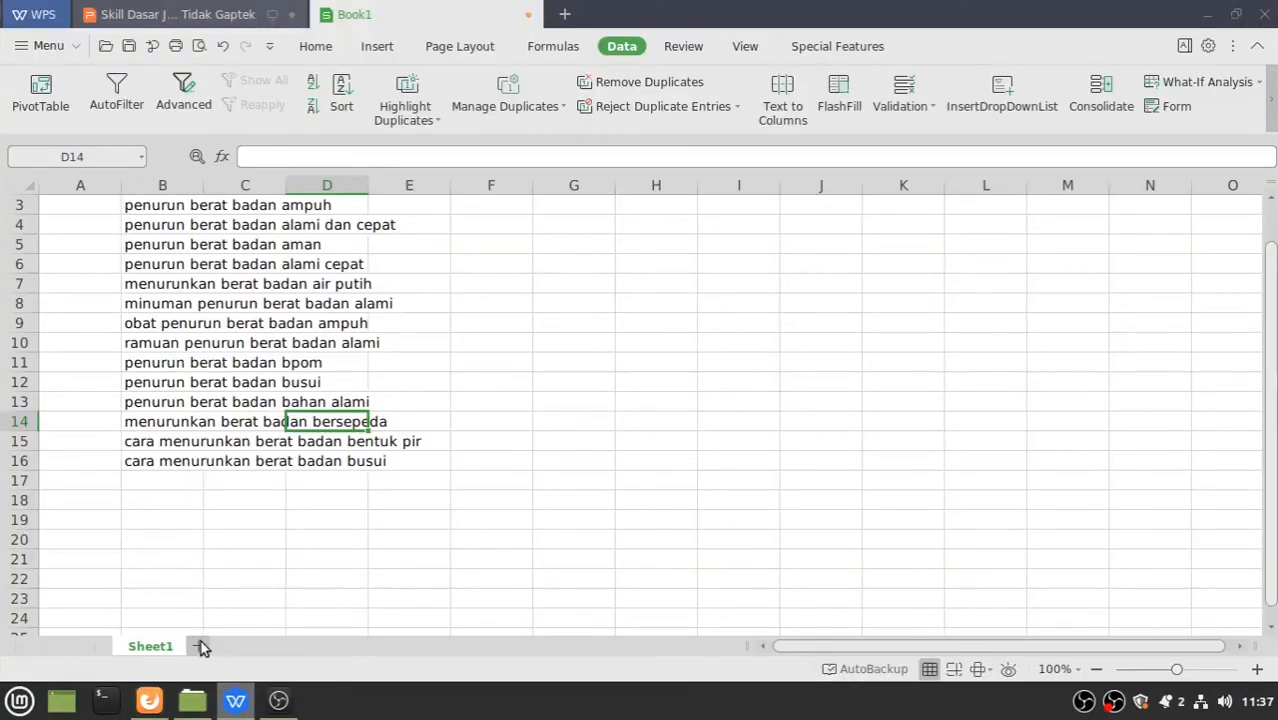
left_click(200, 647)
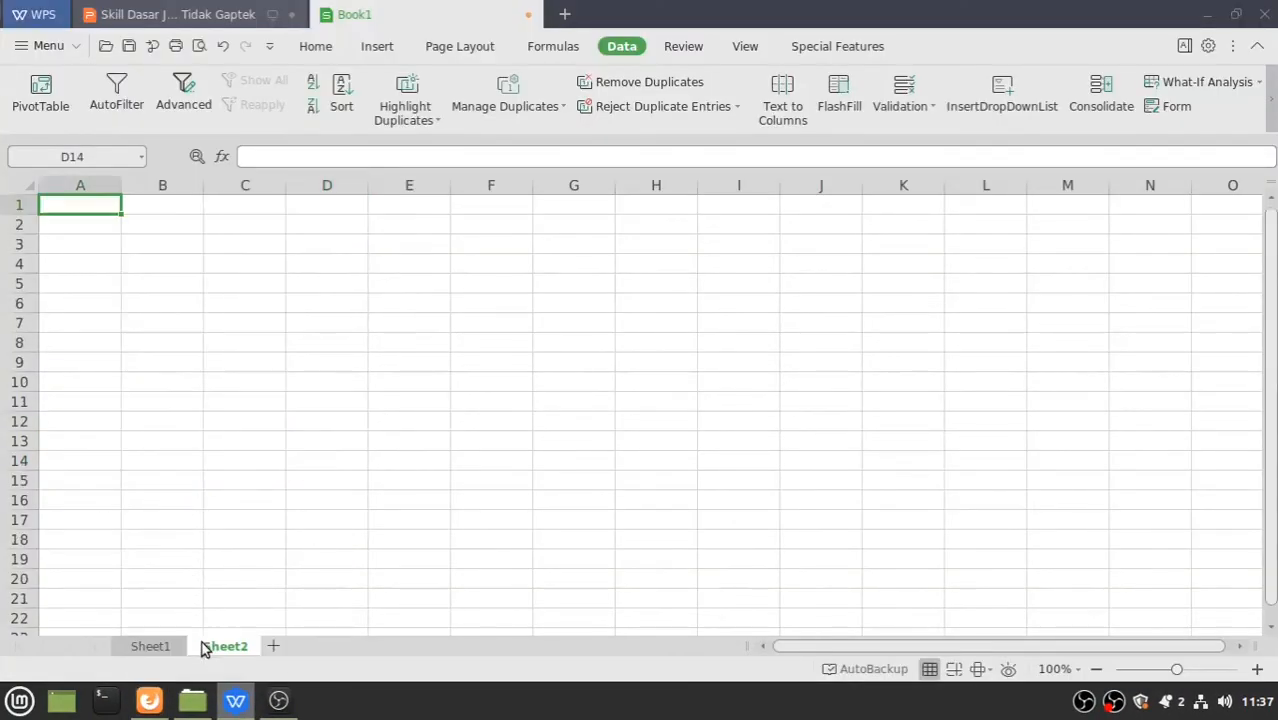
left_click(163, 228)
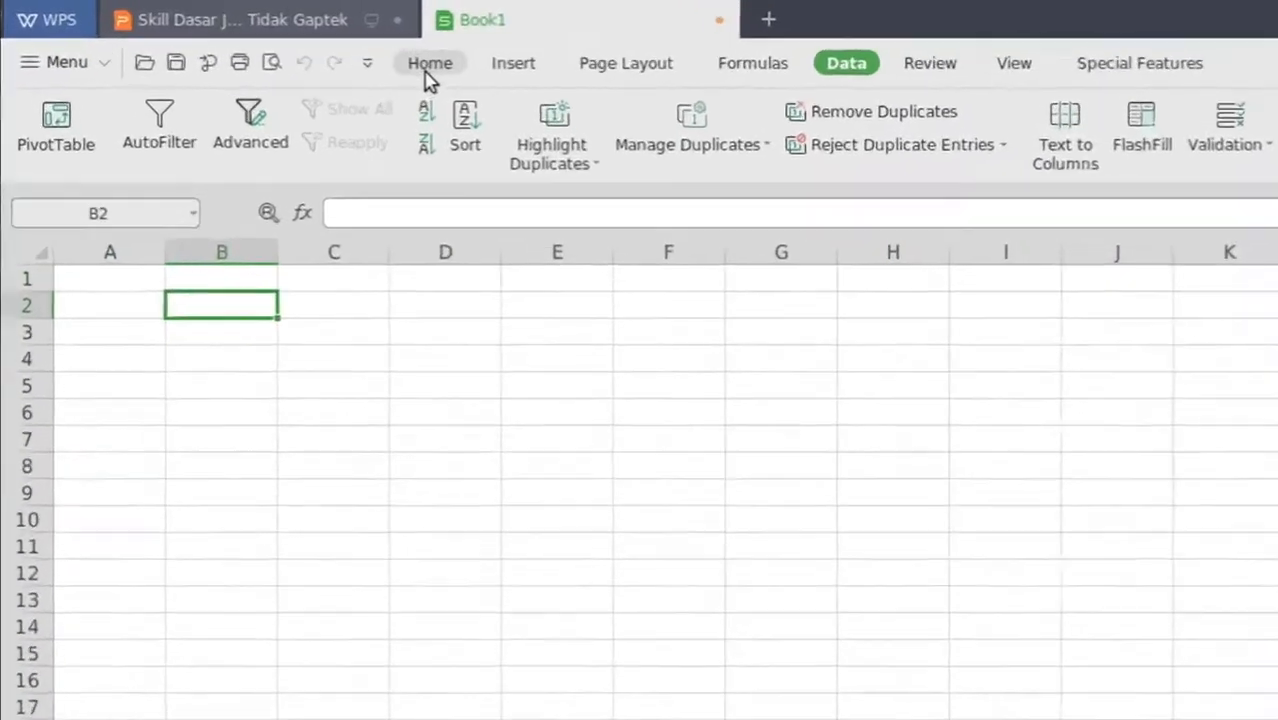
left_click(315, 46)
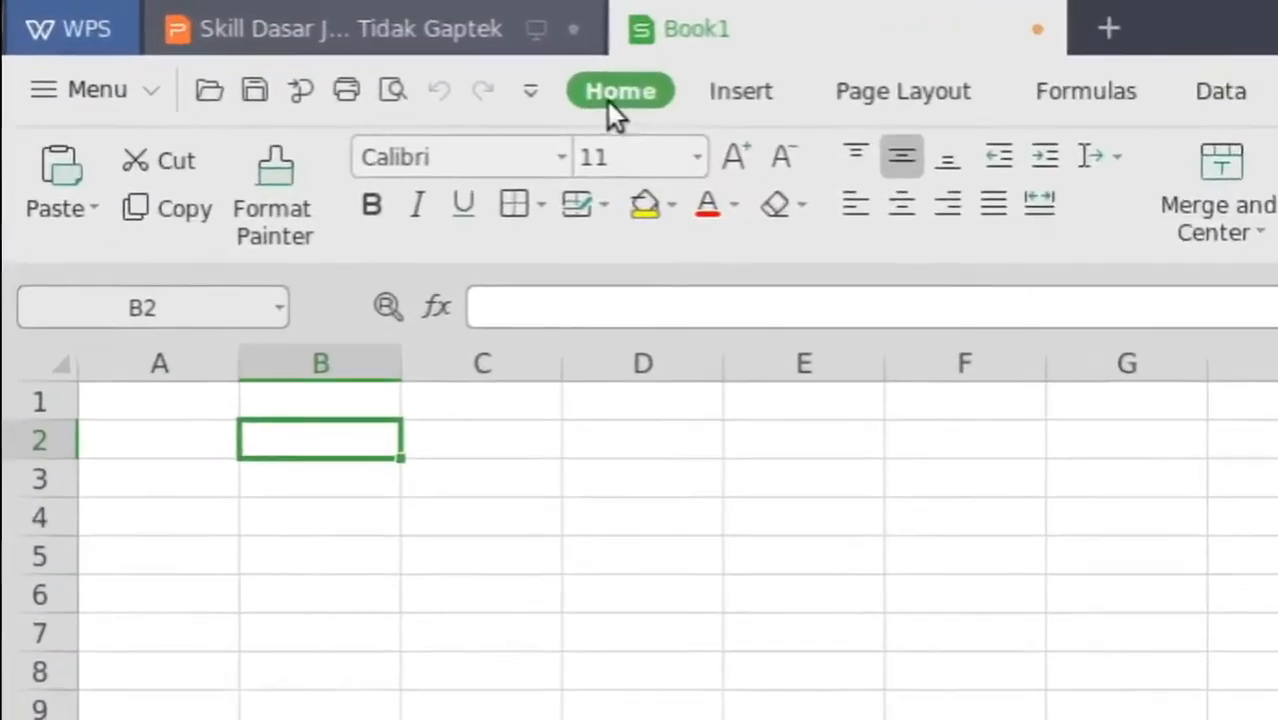
left_click(98, 212)
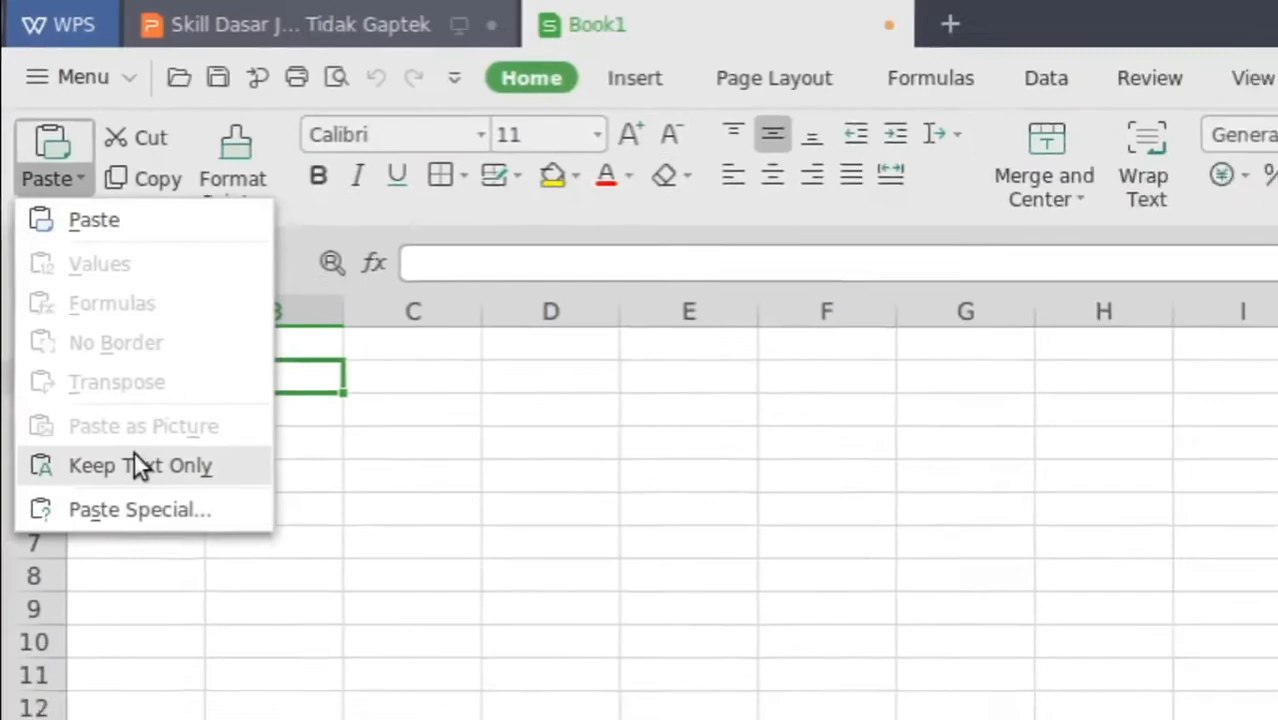
left_click(165, 554)
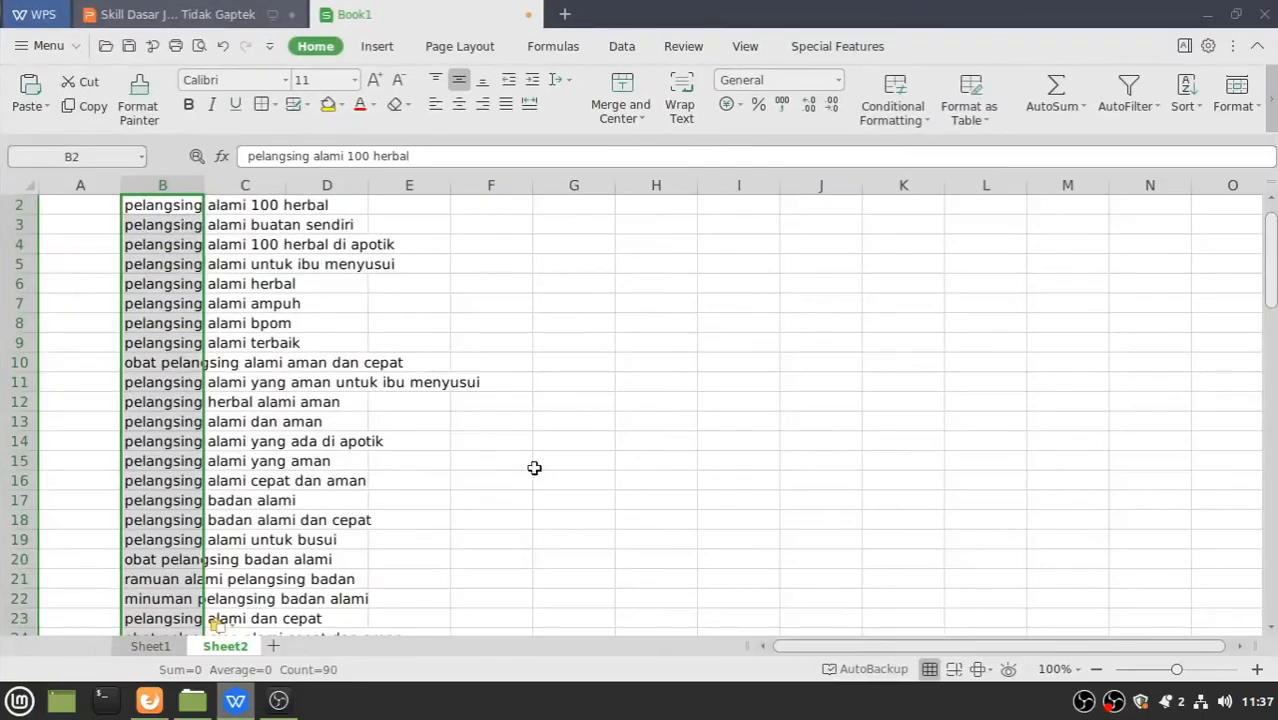
- Look through the pasted "pelangsing alami" keywords on Sheet2 and check them against the keyword list on Sheet1
scroll(563, 481, "down", 17)
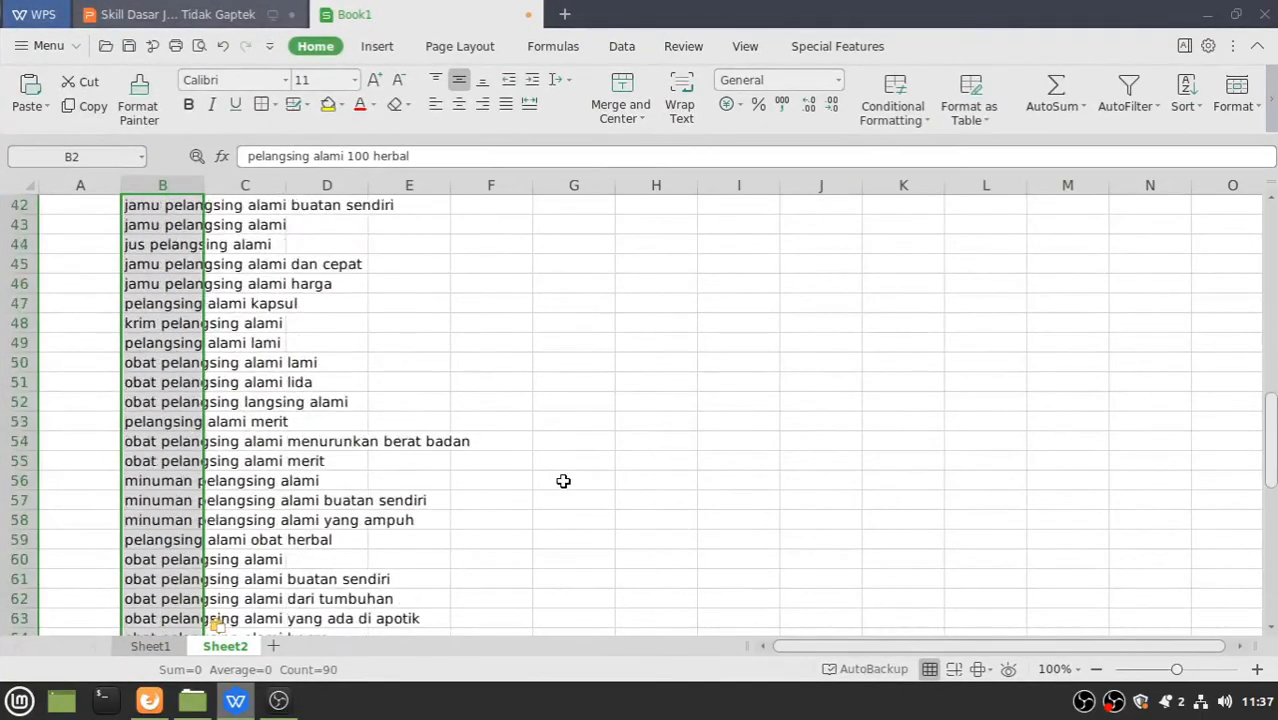
scroll(563, 481, "down", 4)
scroll(563, 481, "up", 18)
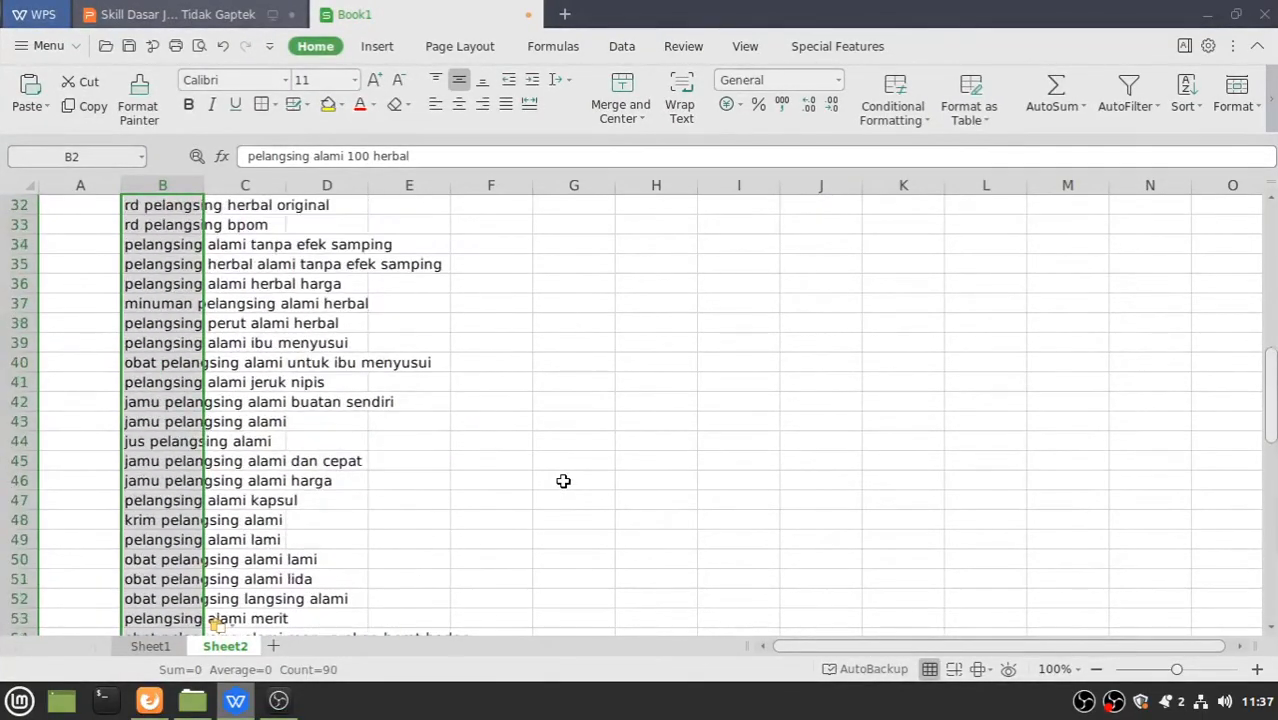
scroll(563, 481, "up", 4)
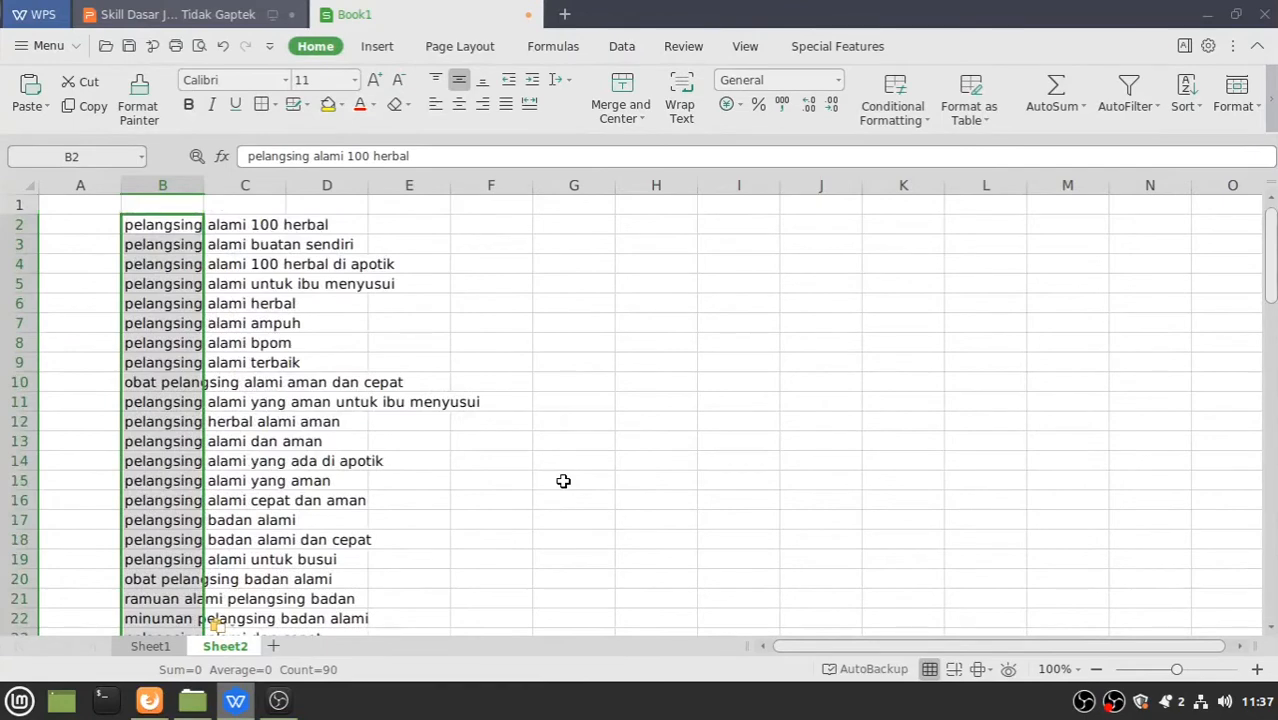
left_click(151, 646)
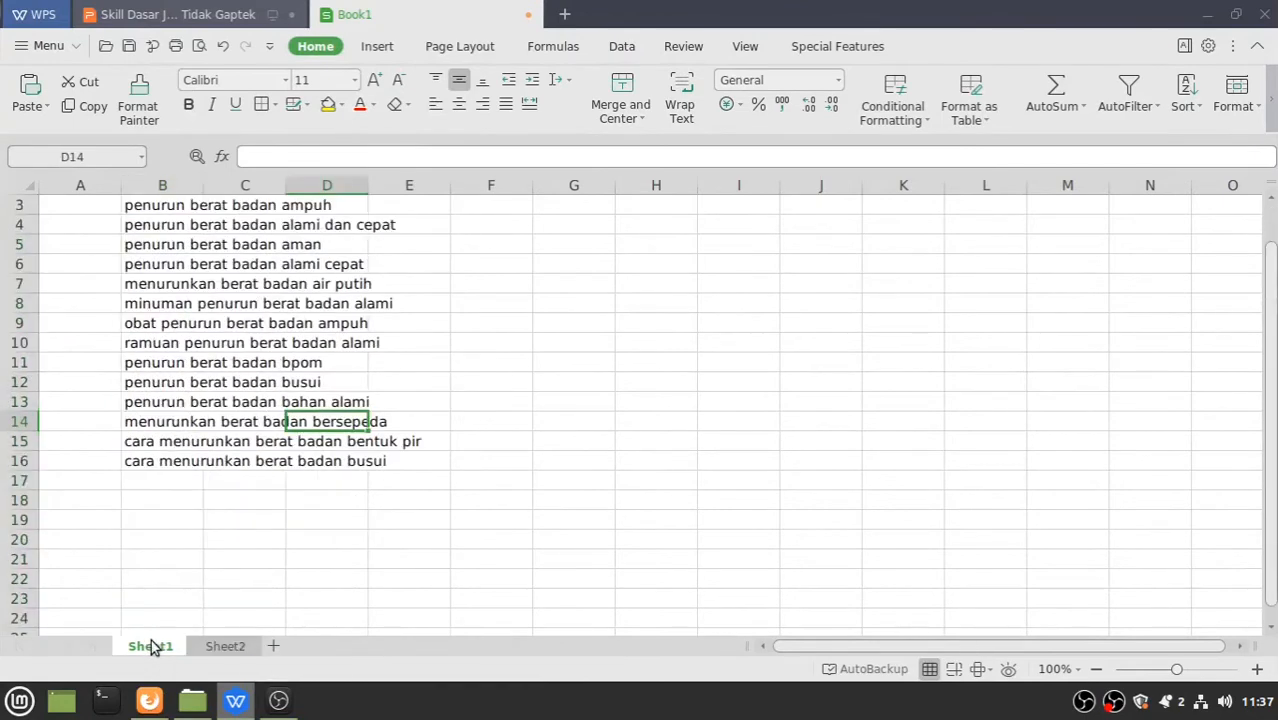
left_click(212, 647)
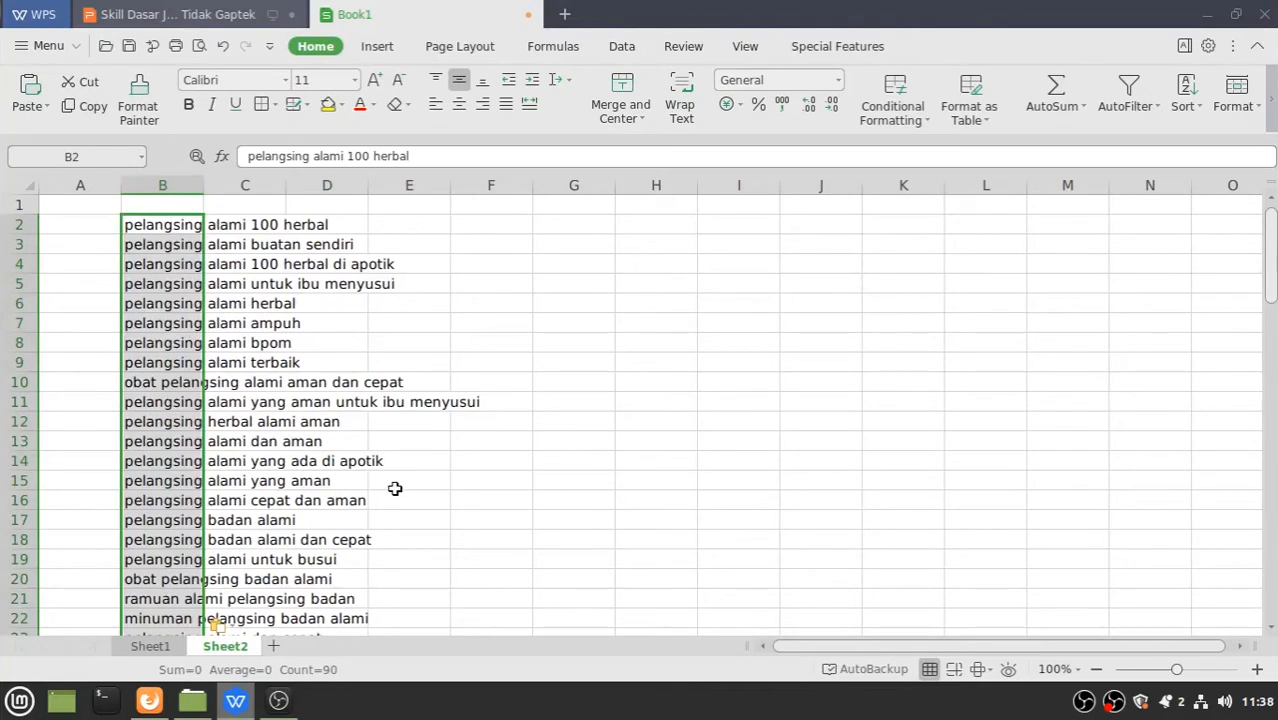
left_click(455, 475)
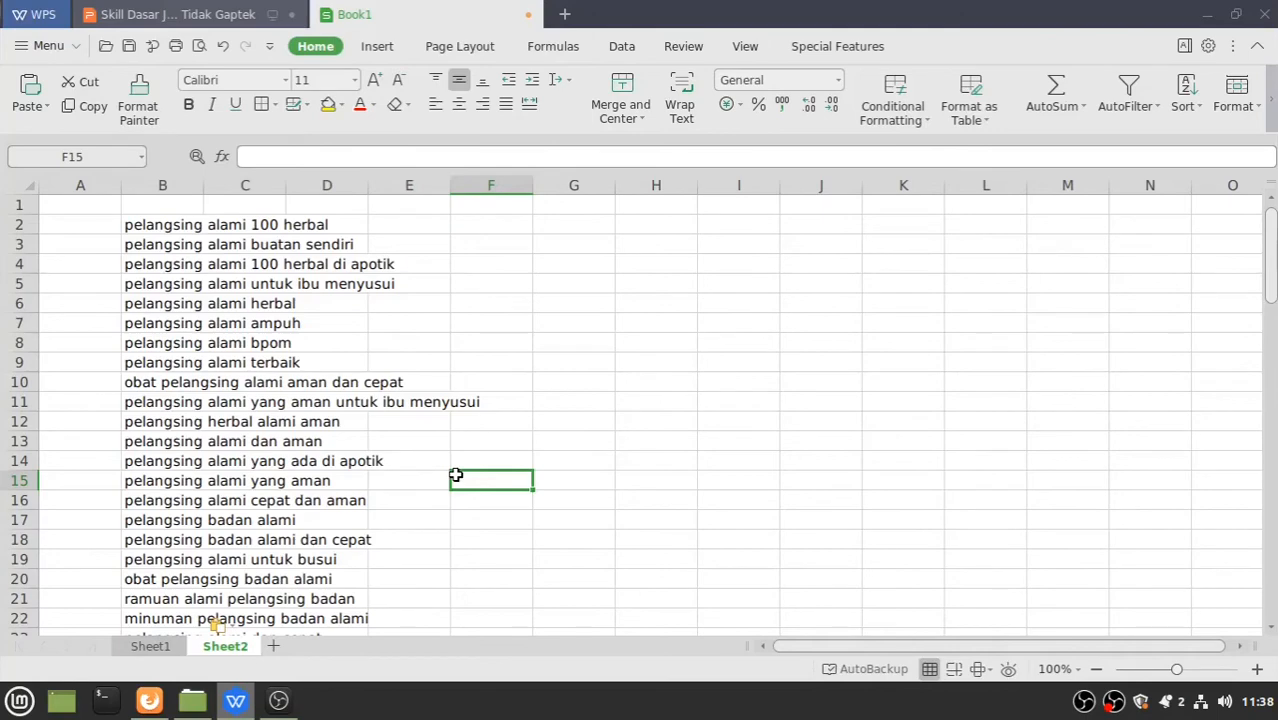
- Examine the Keyword Tool results for "pelangsing alami" in Firefox alongside the keyword lists on Sheet1 and Sheet2 of the WPS workbook
left_click(149, 700)
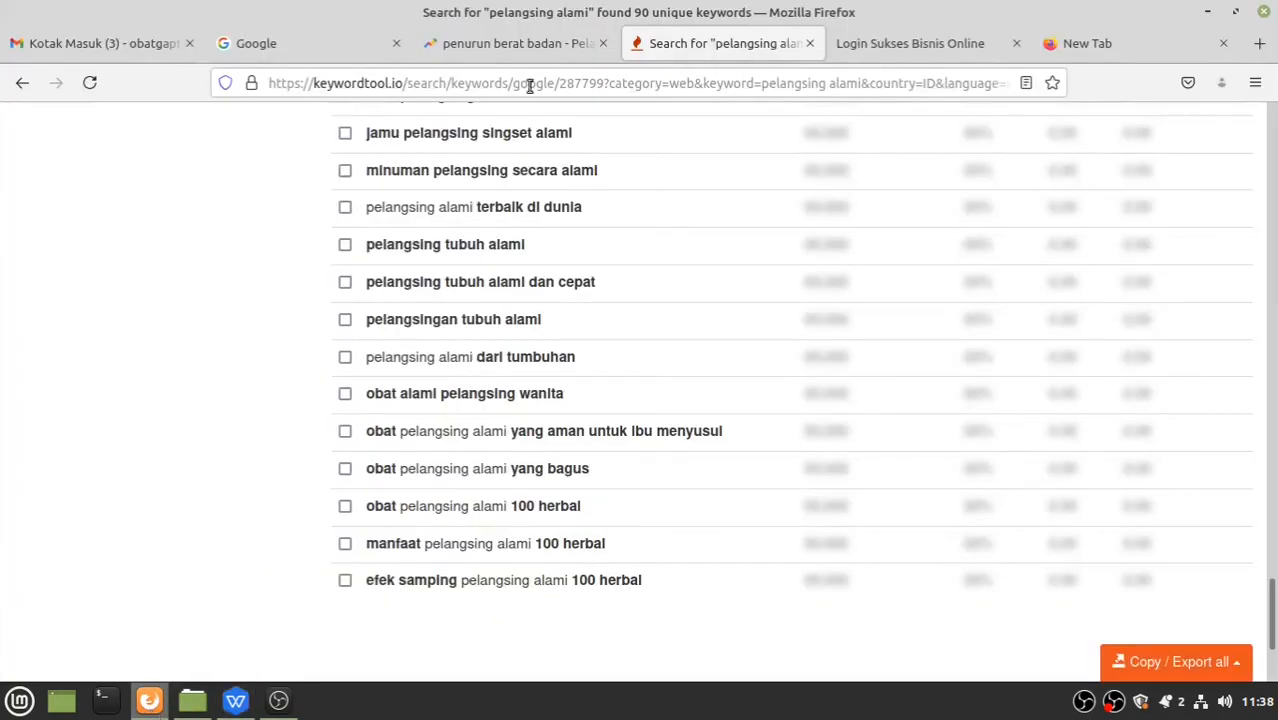
key("ctrl+2")
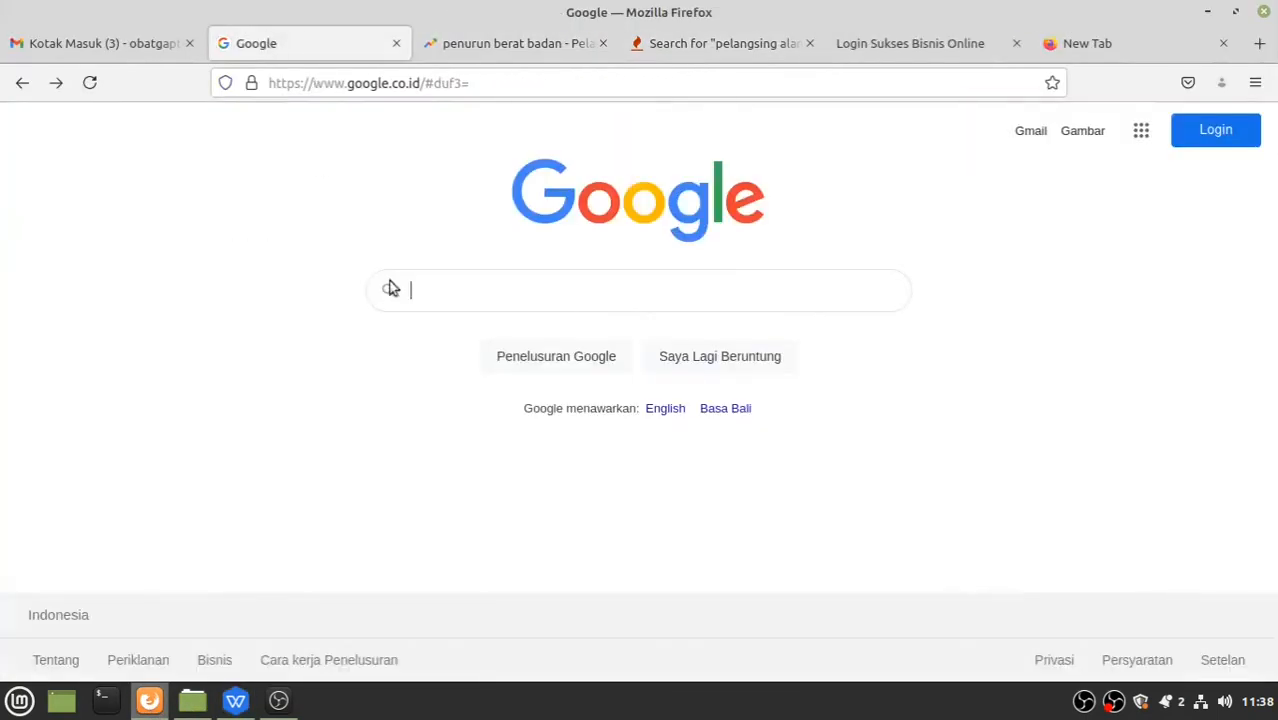
left_click(688, 40)
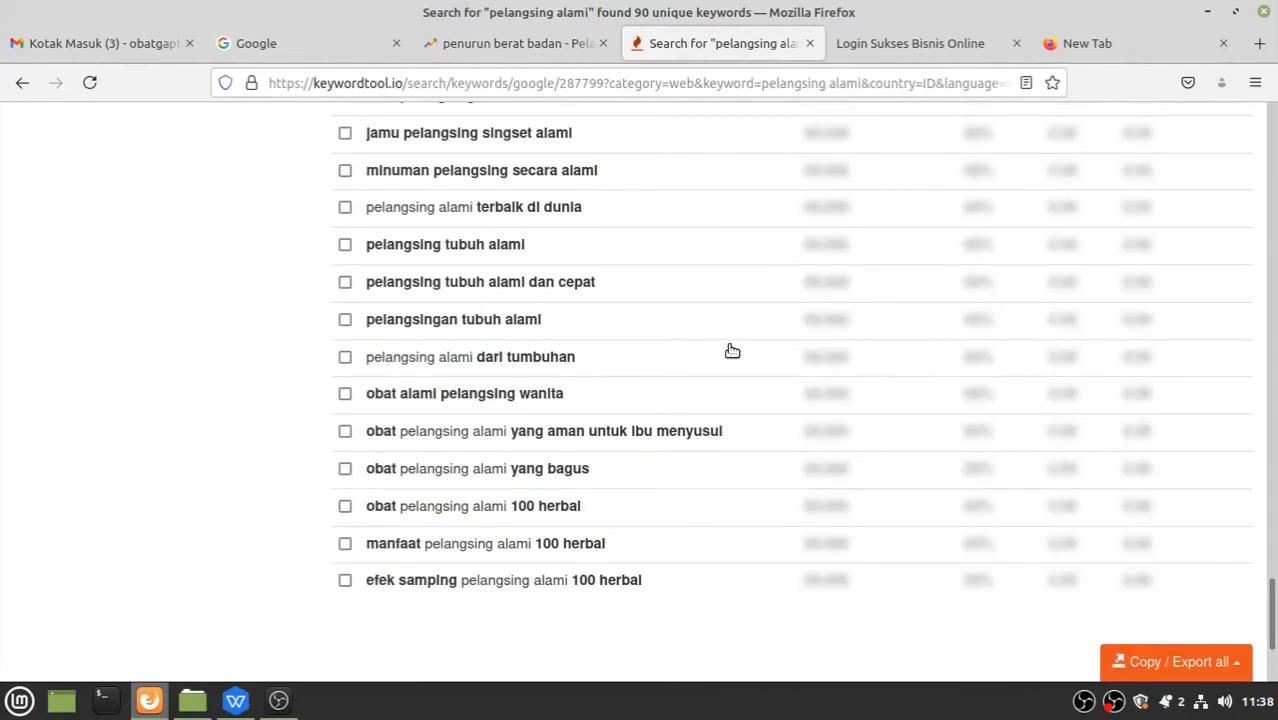
left_click(235, 700)
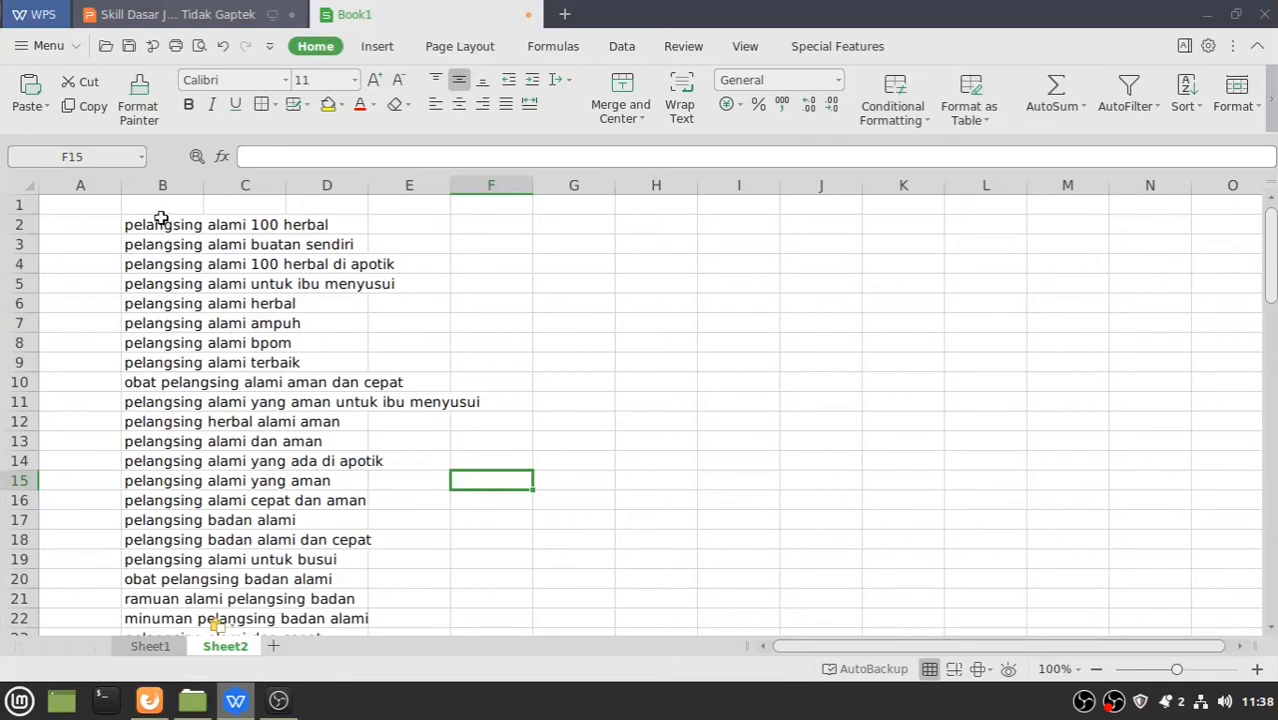
left_click(160, 648)
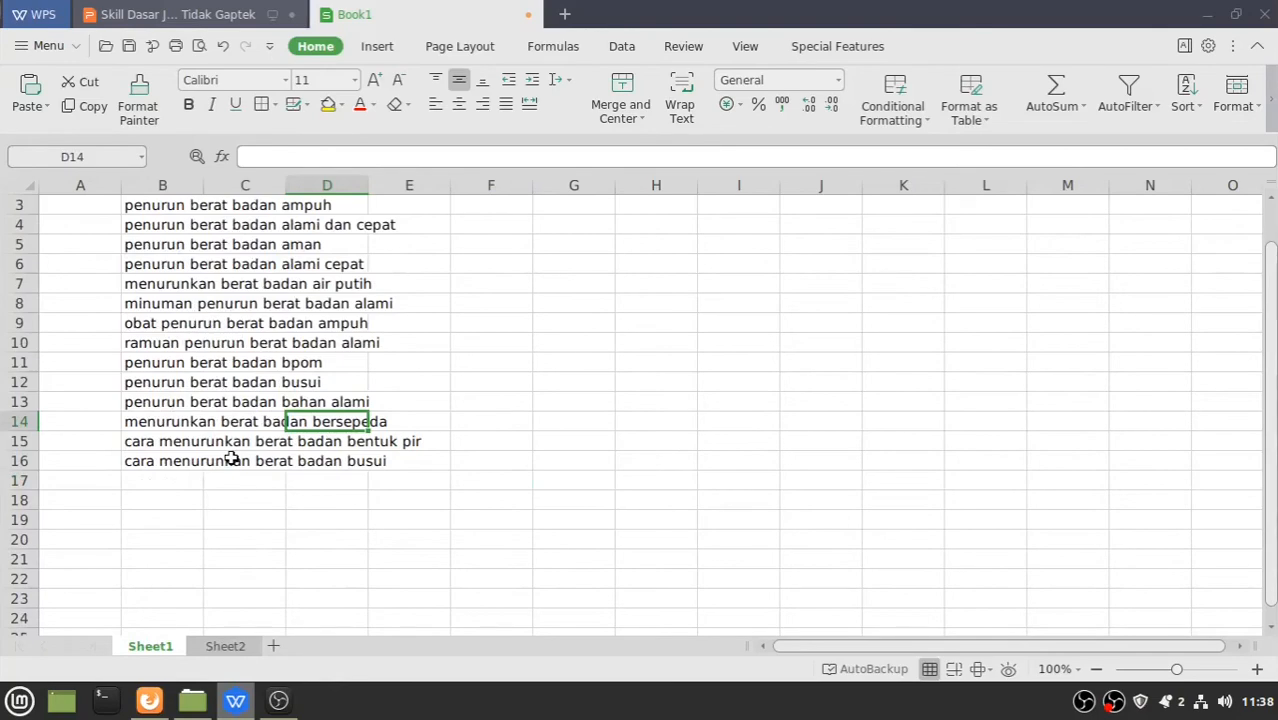
scroll(231, 459, "up", 1)
left_click(148, 700)
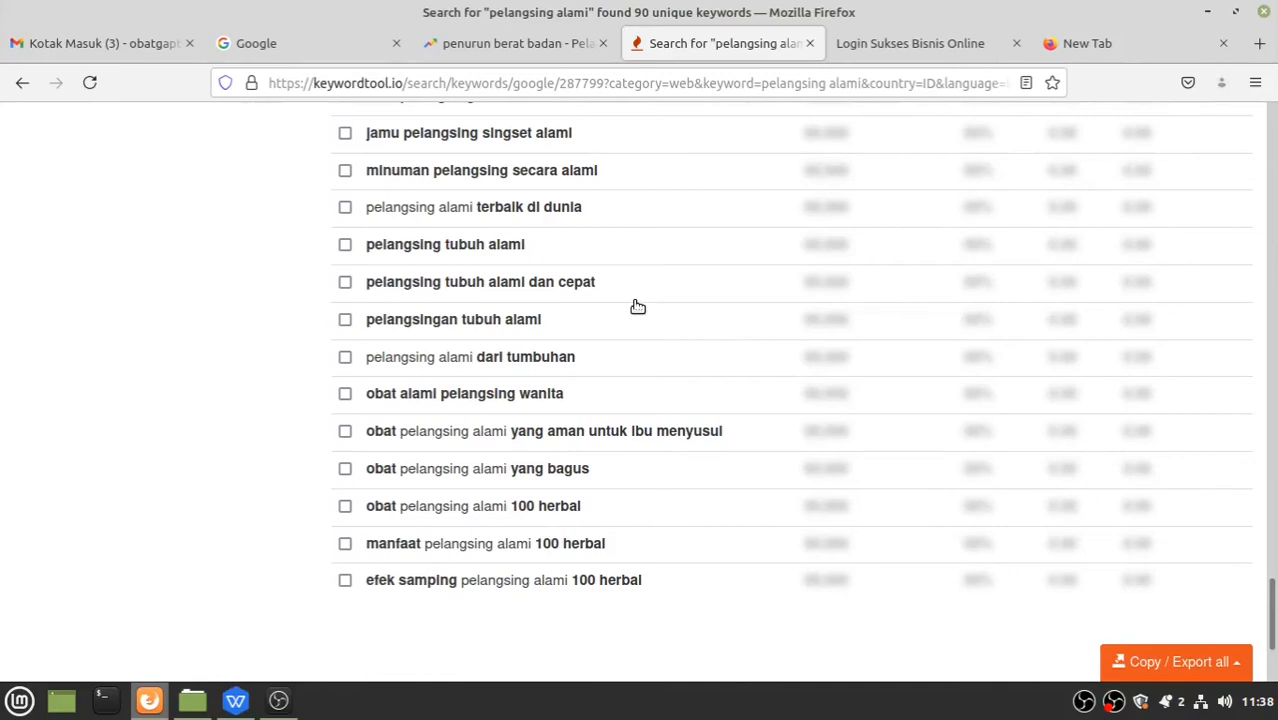
scroll(638, 306, "up", 10)
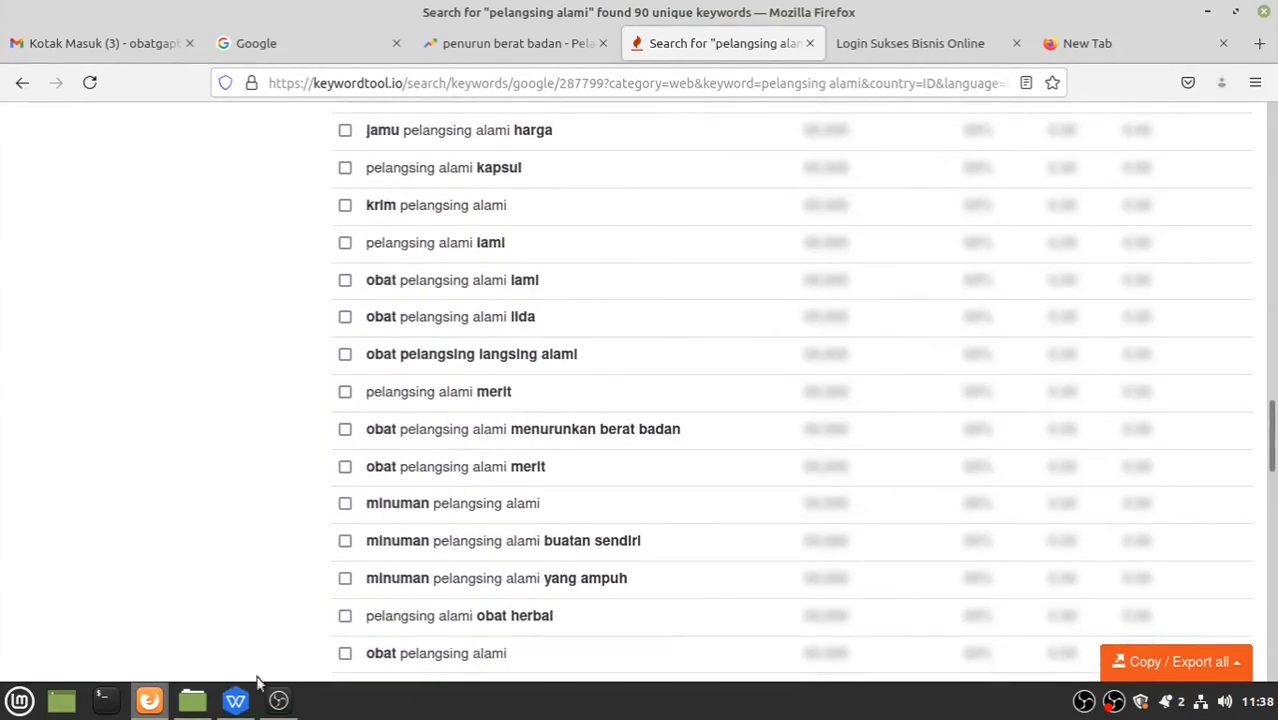
left_click(237, 698)
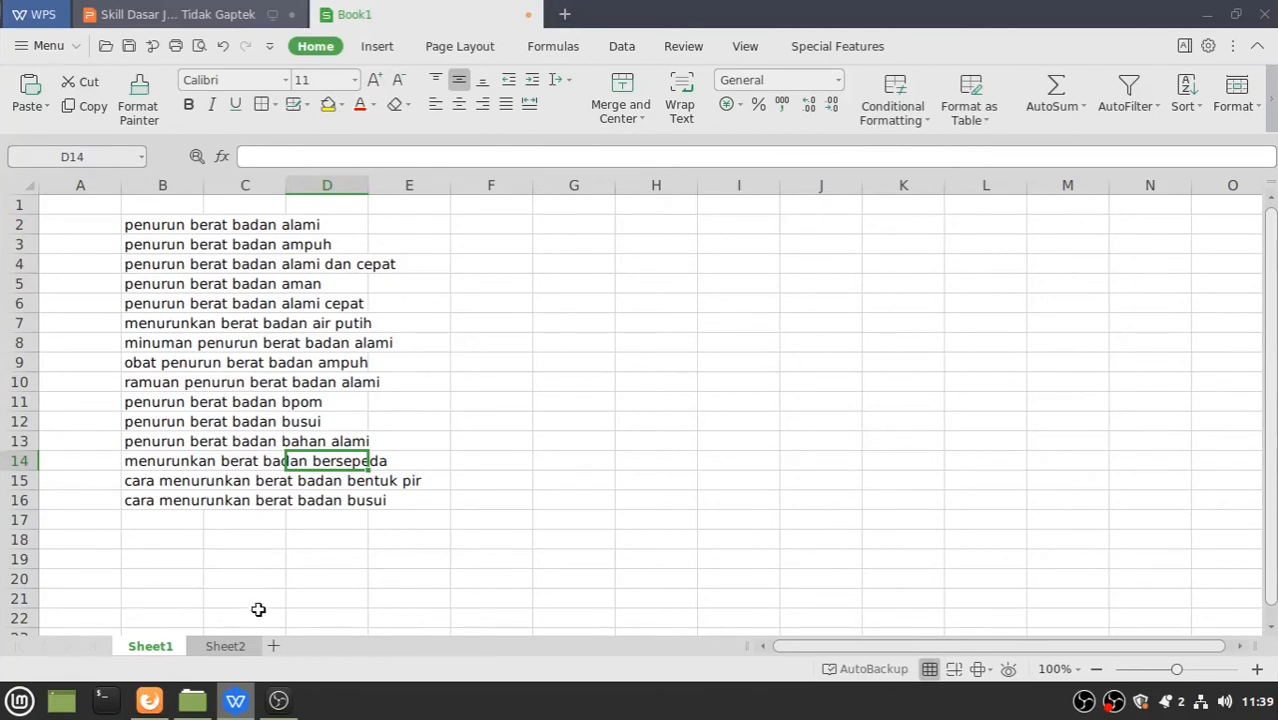
- Copy the keyword "obat pelangsing alami cepat dan aman" from cell B24 on Sheet2
left_click(224, 647)
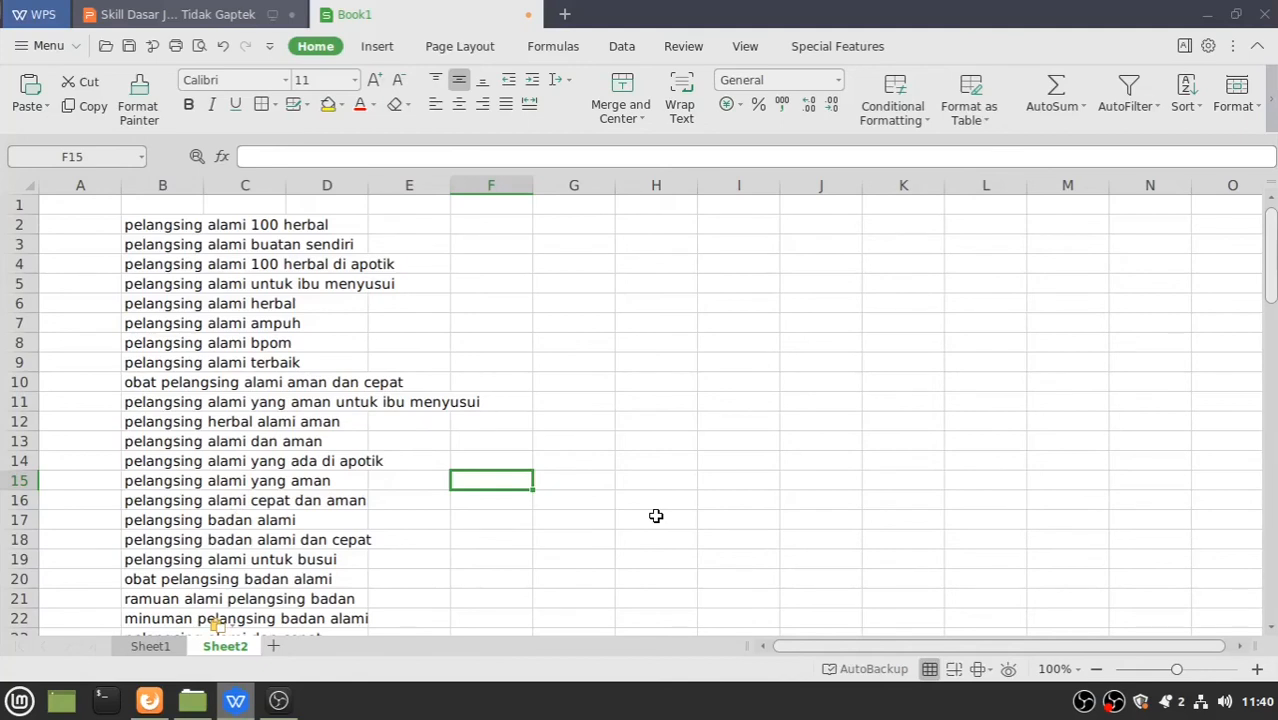
scroll(556, 437, "down", 2)
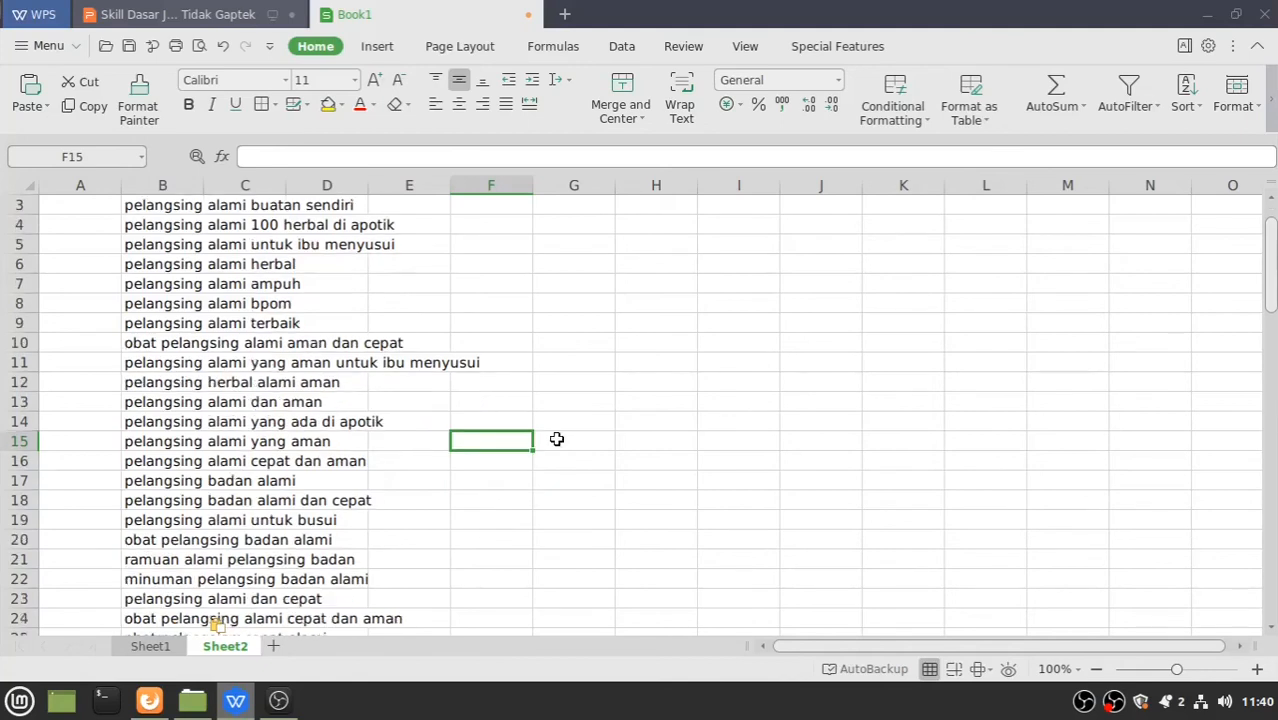
left_click(150, 578)
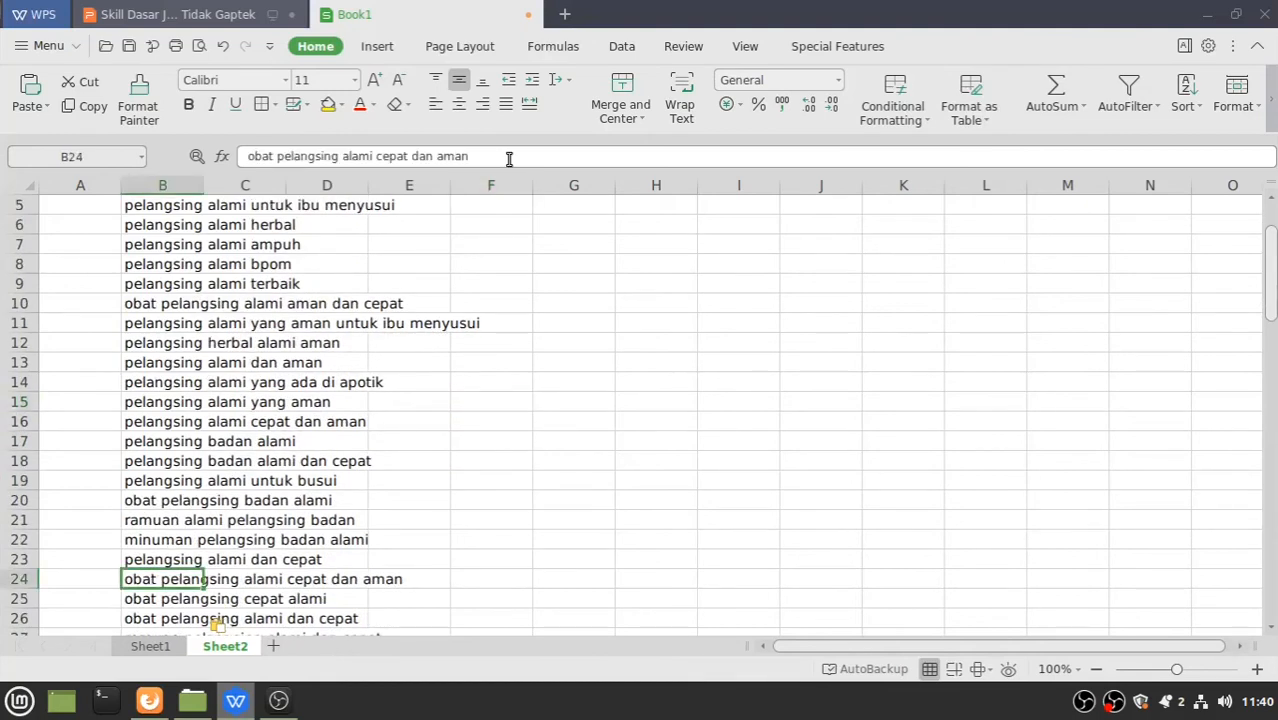
triple_click(509, 159)
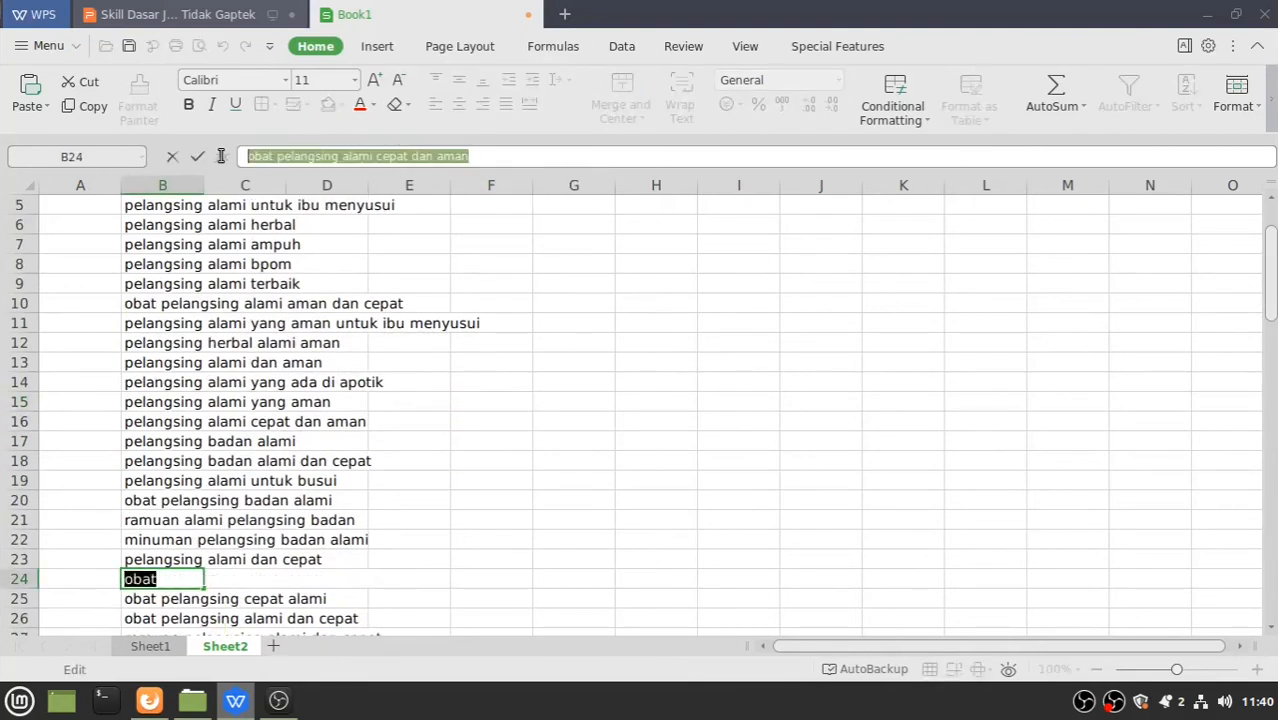
right_click(338, 163)
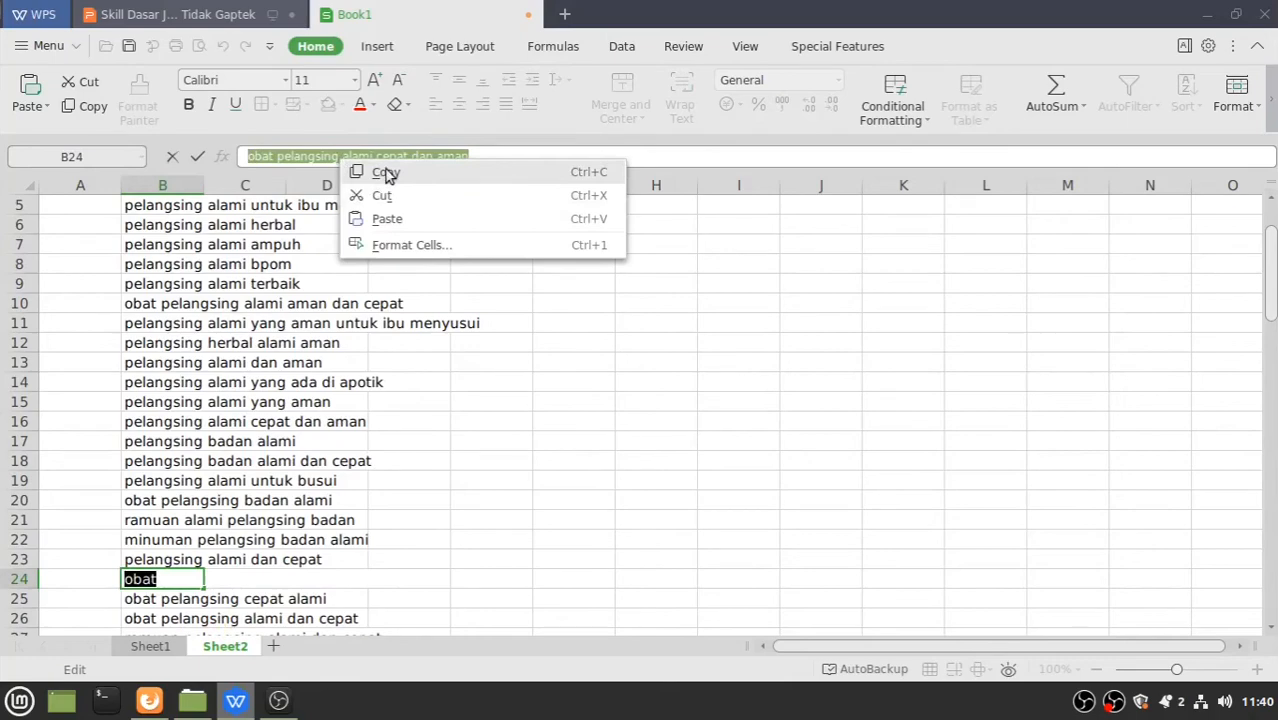
left_click(386, 173)
- Switch to the Google page in Firefox and search for the copied keyword "obat pelangsing alami cepat dan aman"
left_click(148, 697)
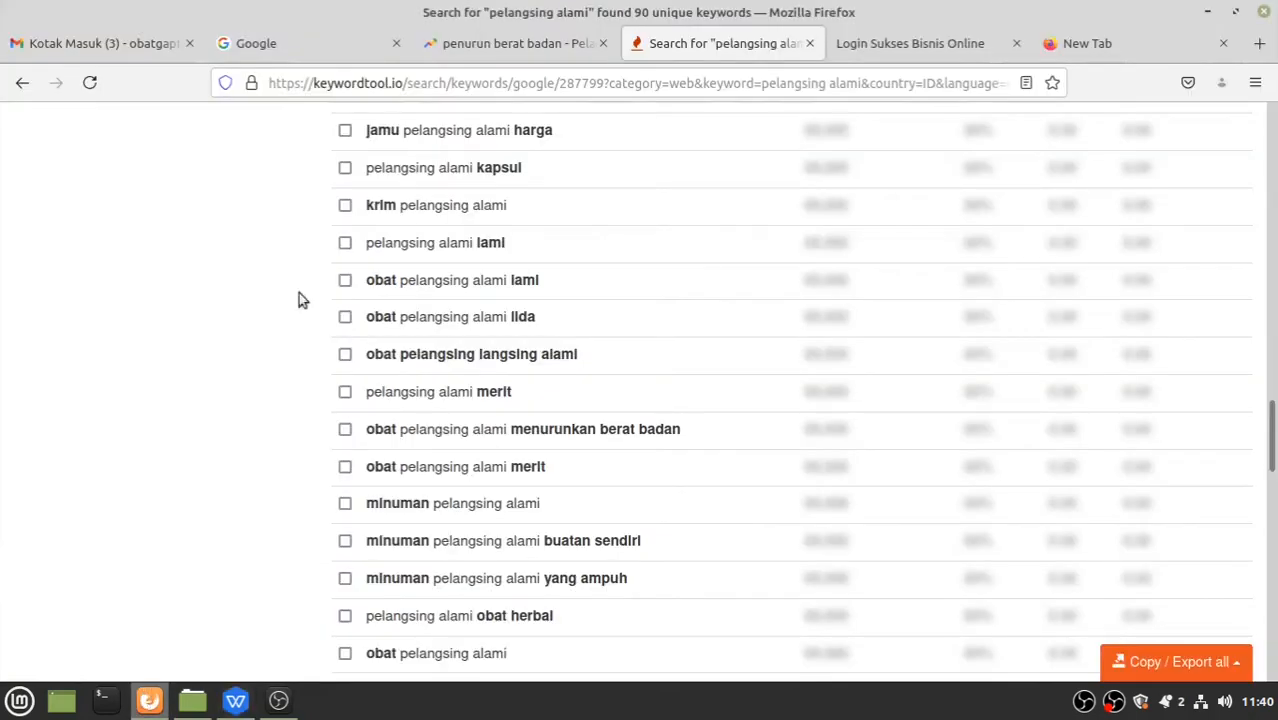
left_click(268, 45)
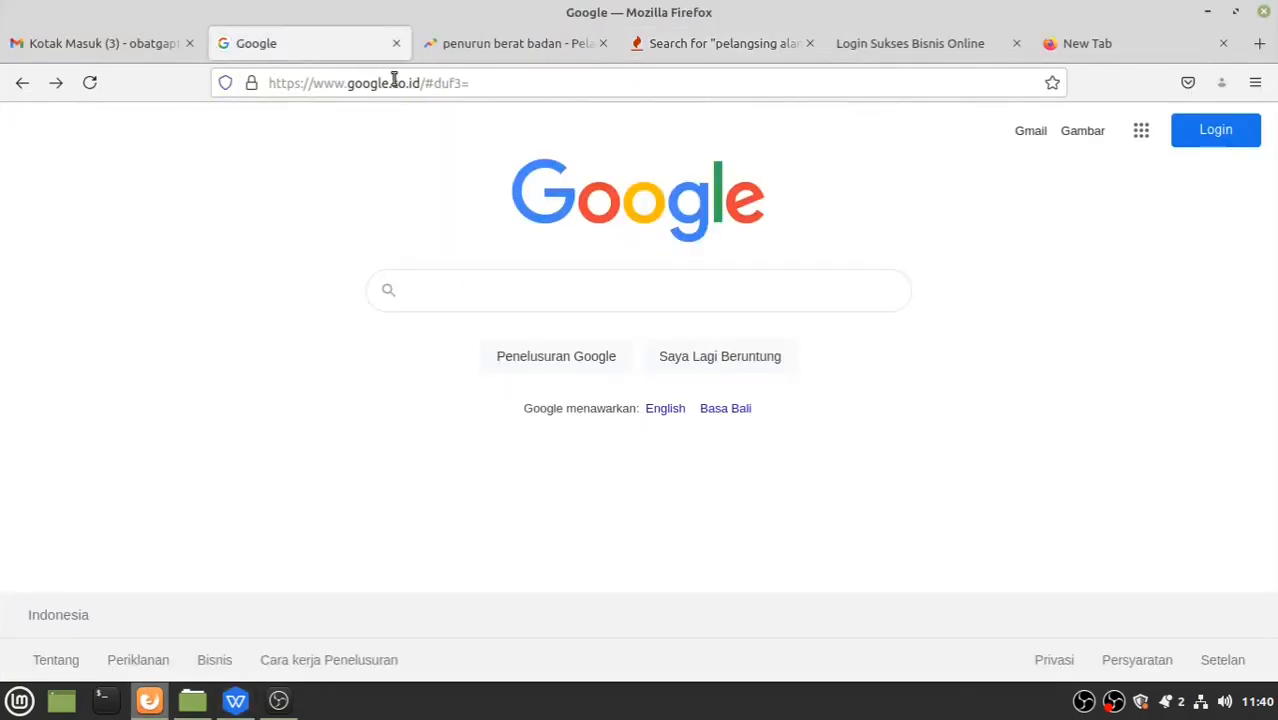
right_click(445, 293)
left_click(486, 405)
left_click(599, 361)
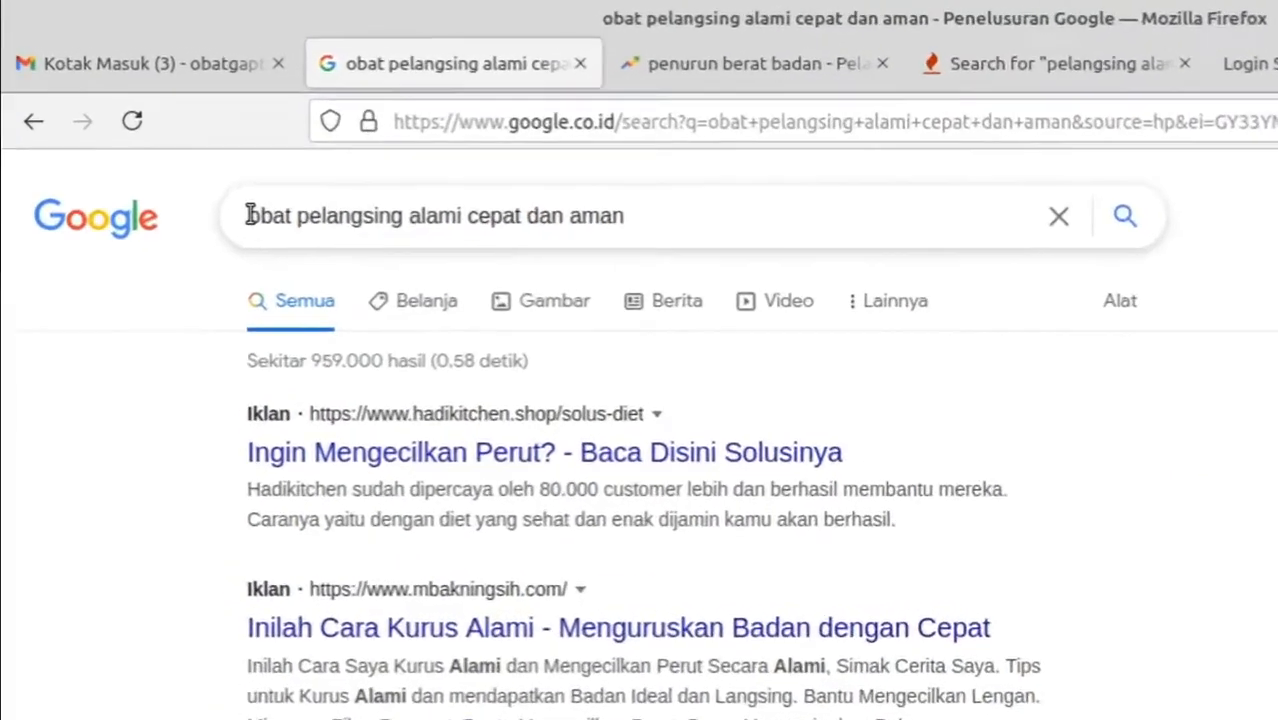
- Restrict the Google search to page titles by putting "allintitle:" before "obat pelangsing alami cepat dan aman" and run it
left_click(168, 147)
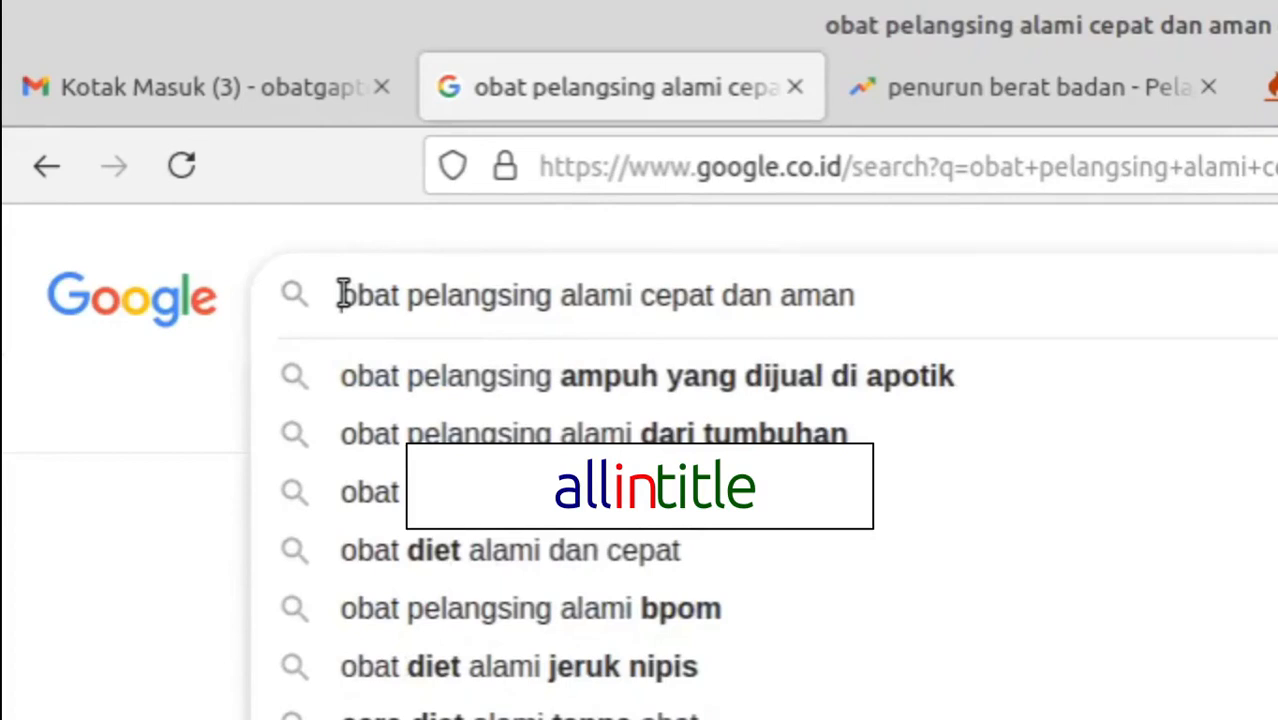
left_click(341, 295)
type("all")
type("intit")
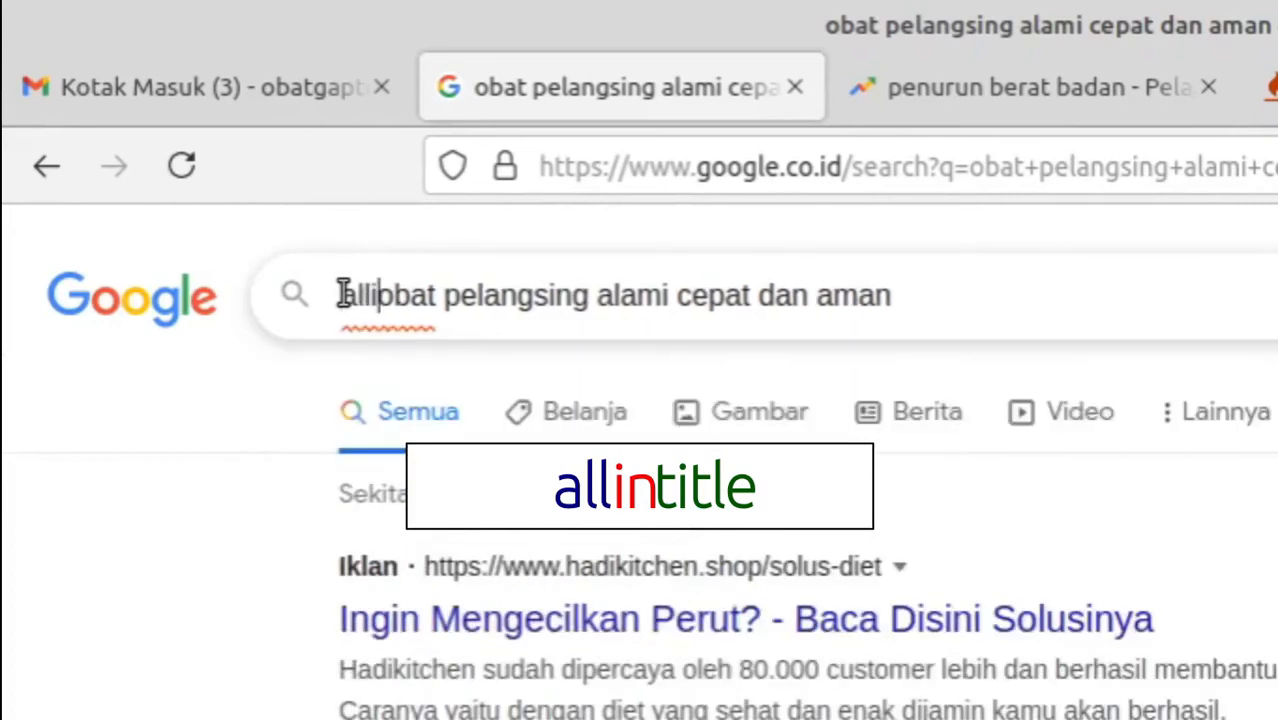
type("le")
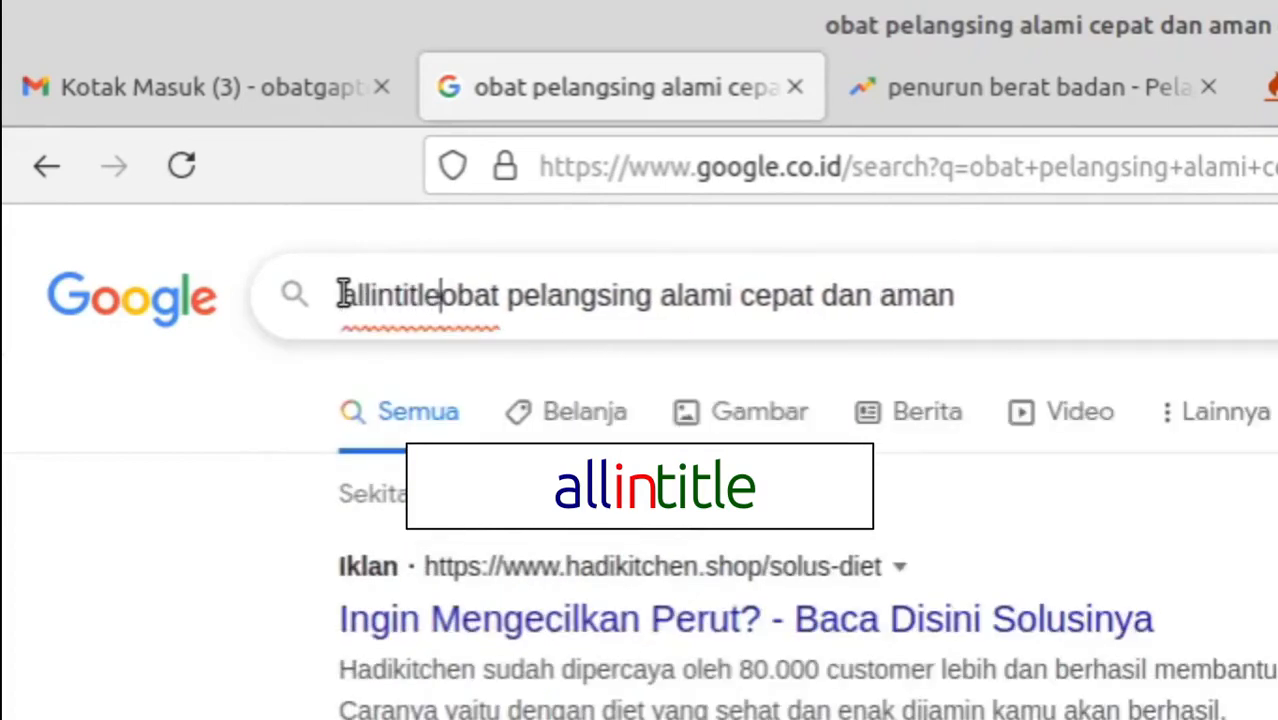
type(":")
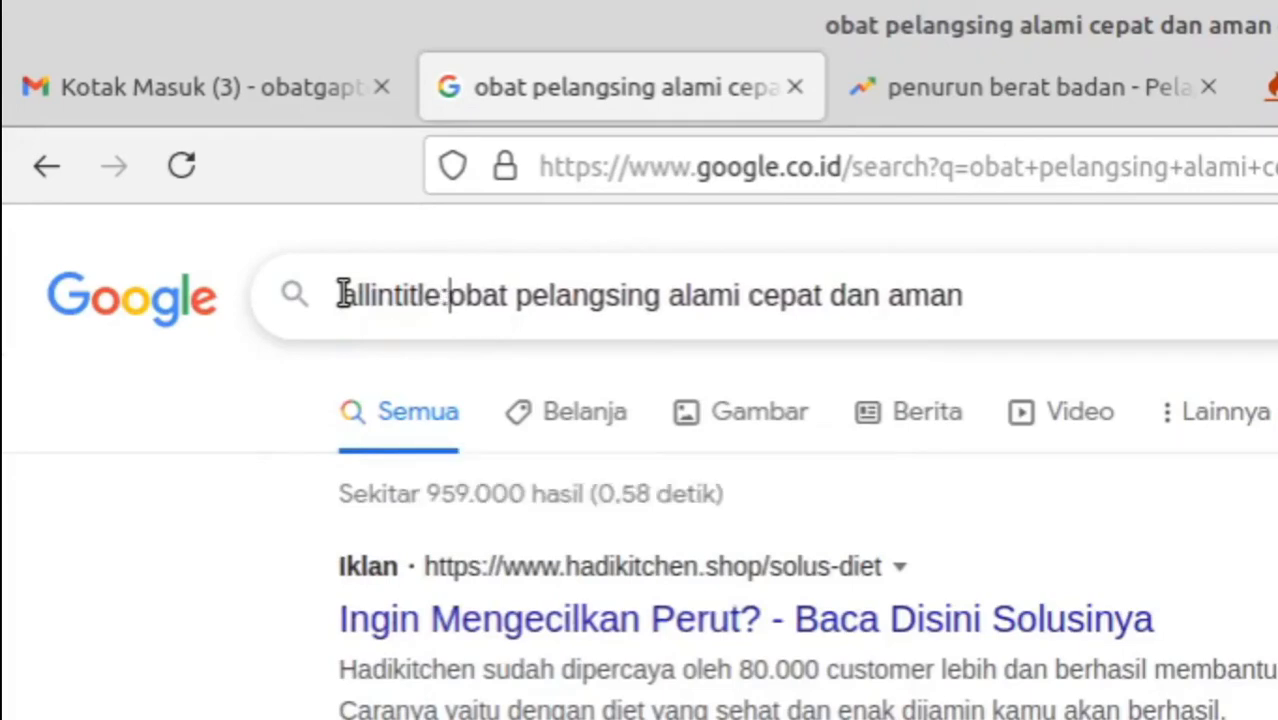
key("Return")
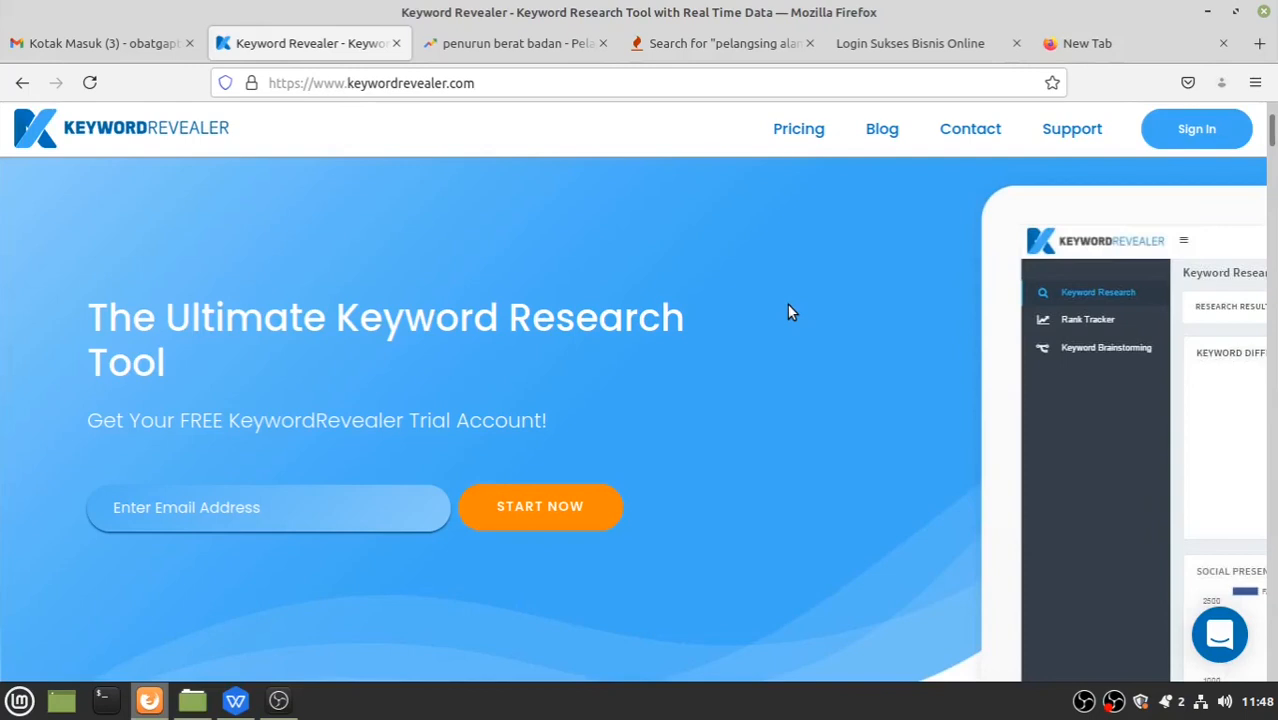
- View the Google Trends page for "penurun berat badan", then switch to the WPS workbook and review the Sheet2 keywords, selecting cell B14
left_click(527, 51)
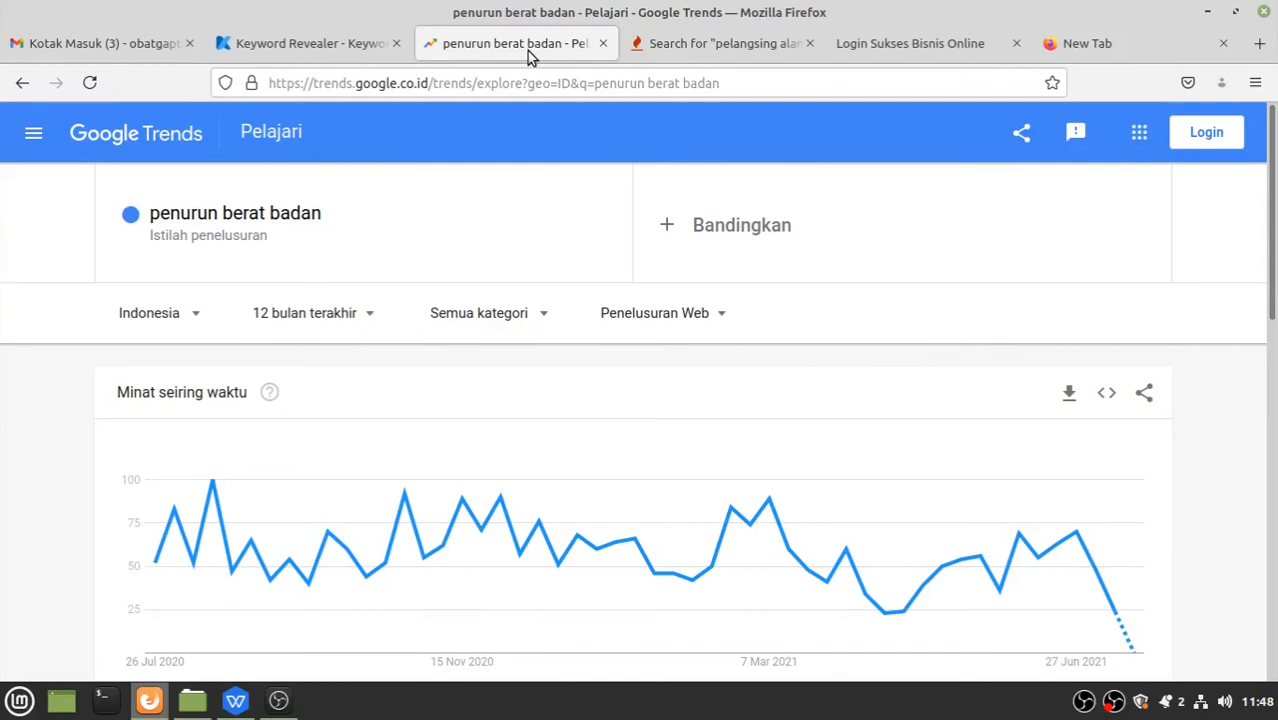
left_click(240, 700)
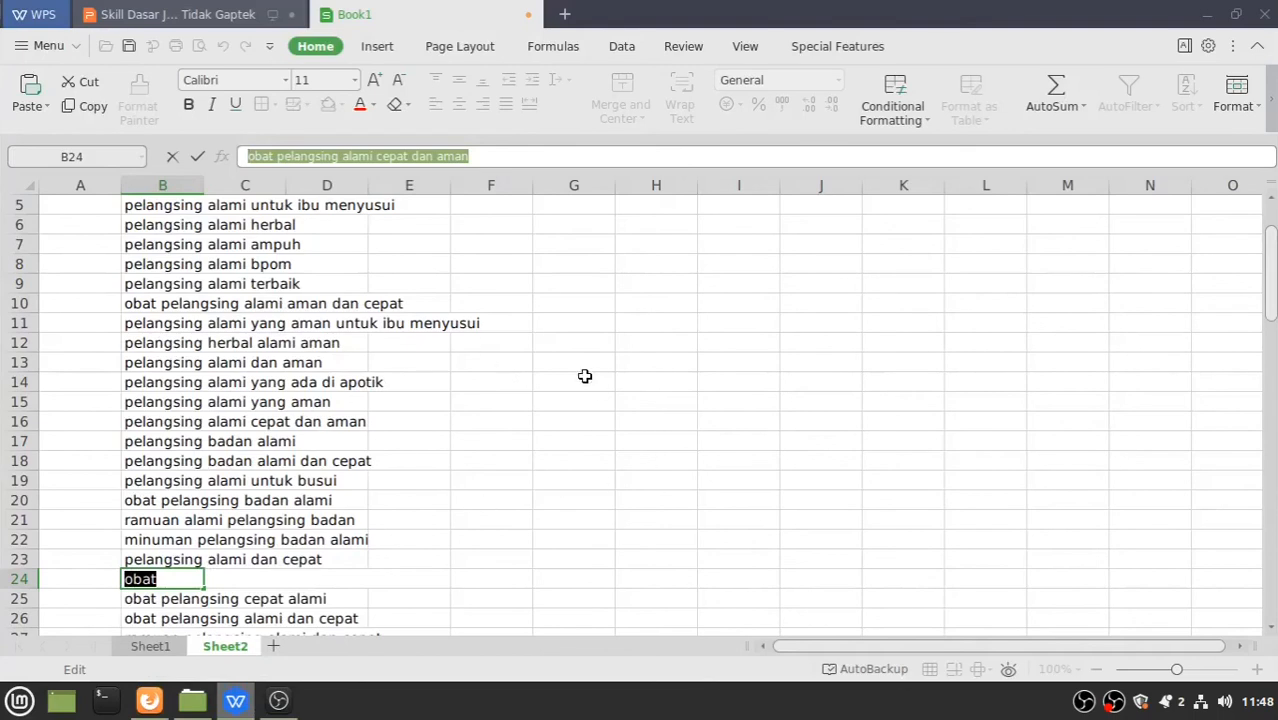
left_click(433, 383)
scroll(193, 355, "up", 2)
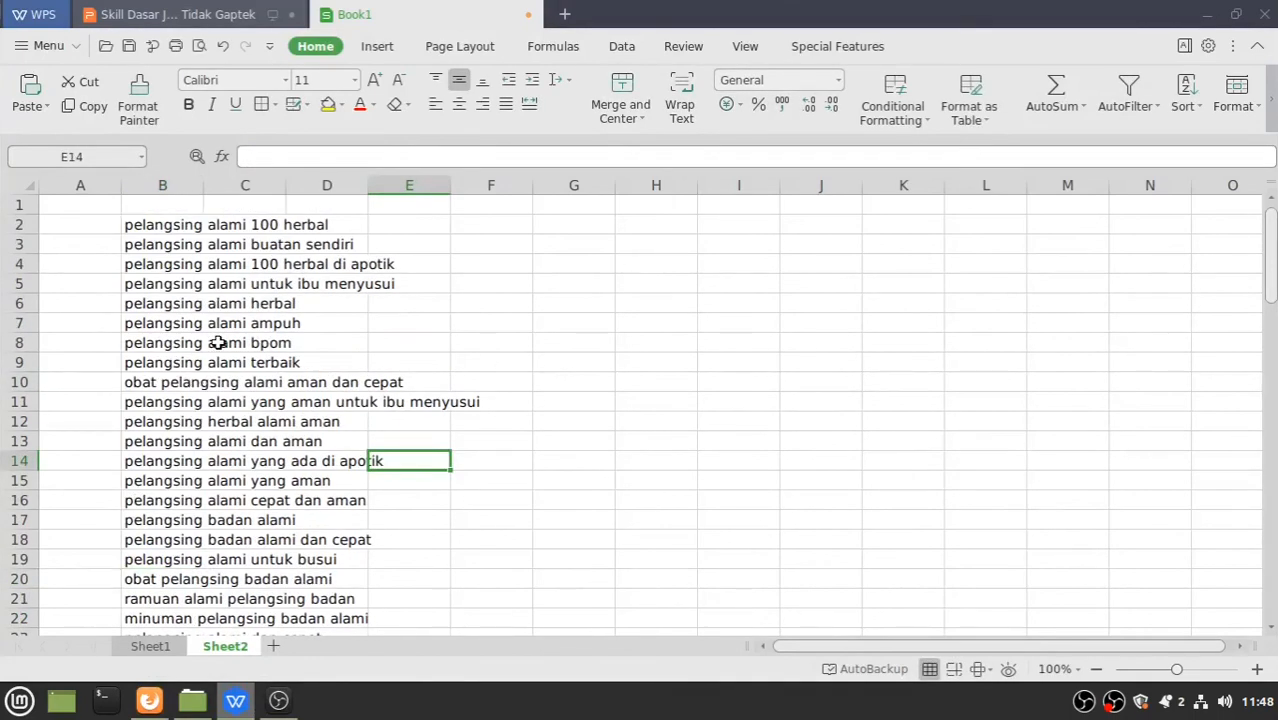
left_click(141, 466)
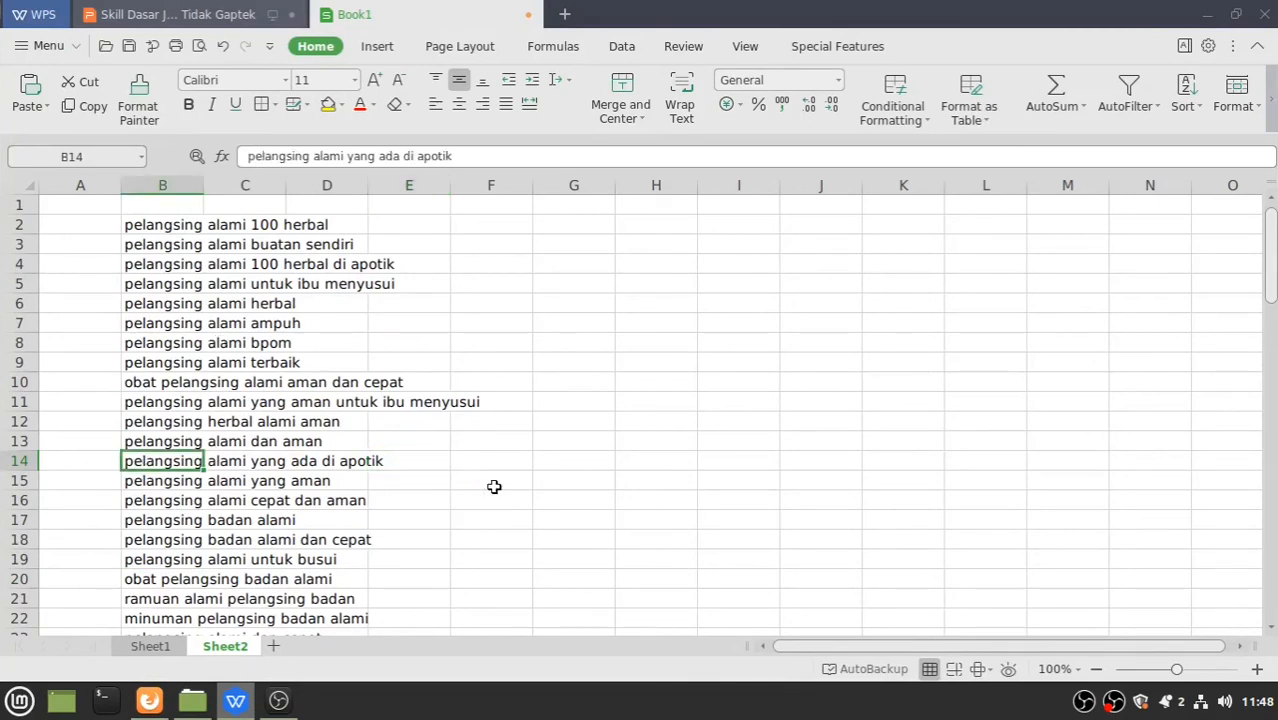